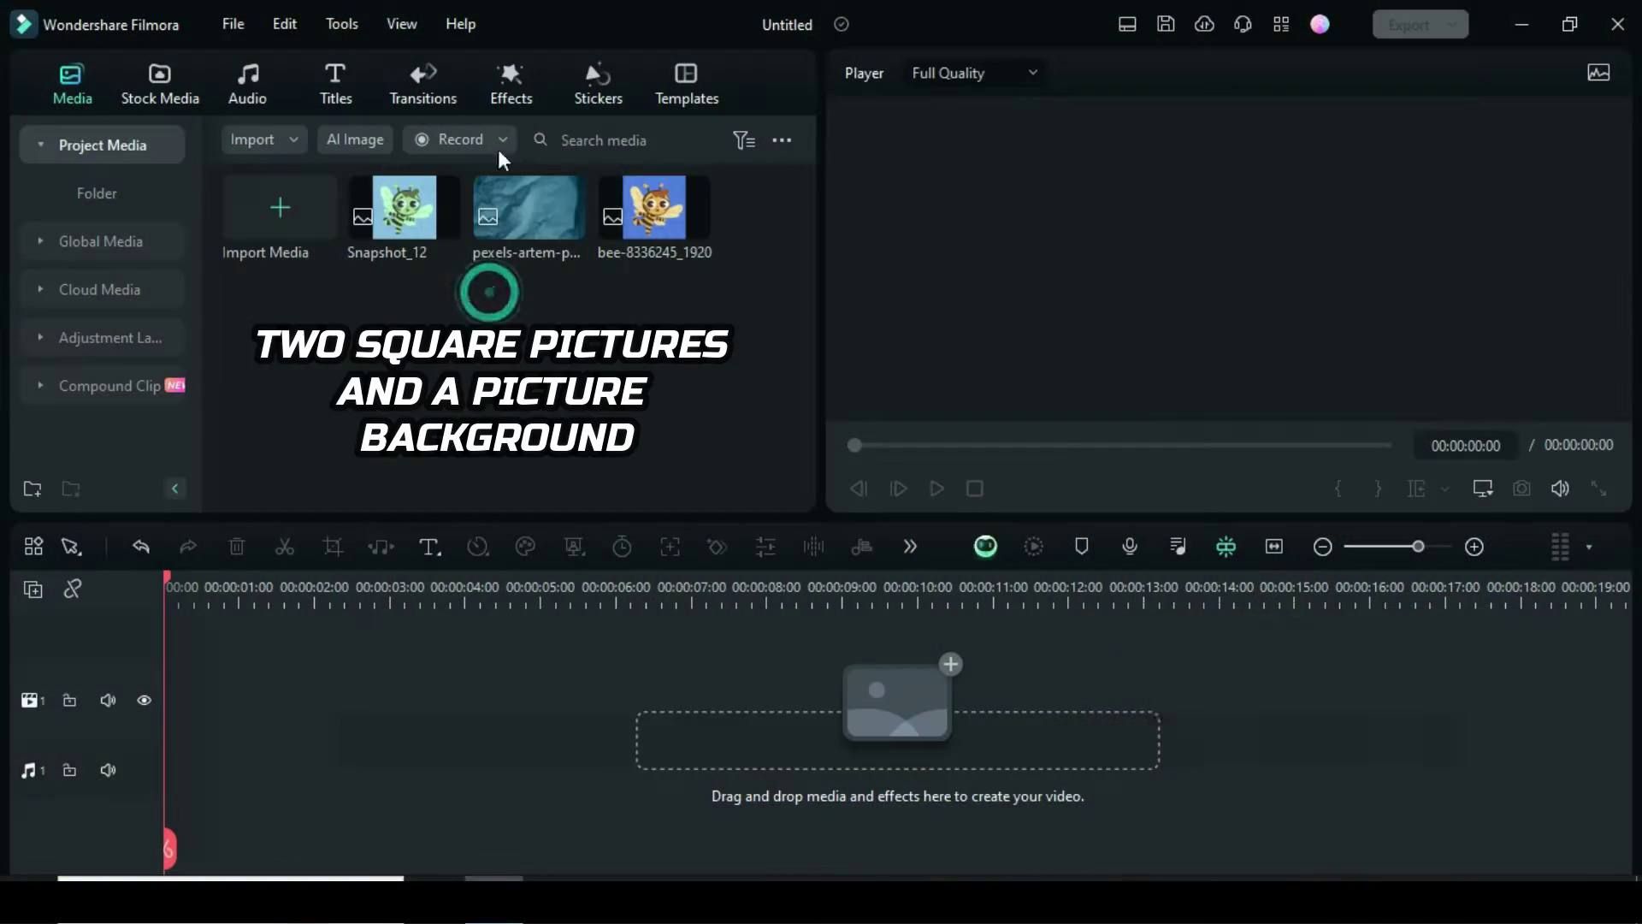
Place the crumpled blue paper background on track 1 as a 10-second clip and add three video tracks.
drag(517, 210, 187, 722)
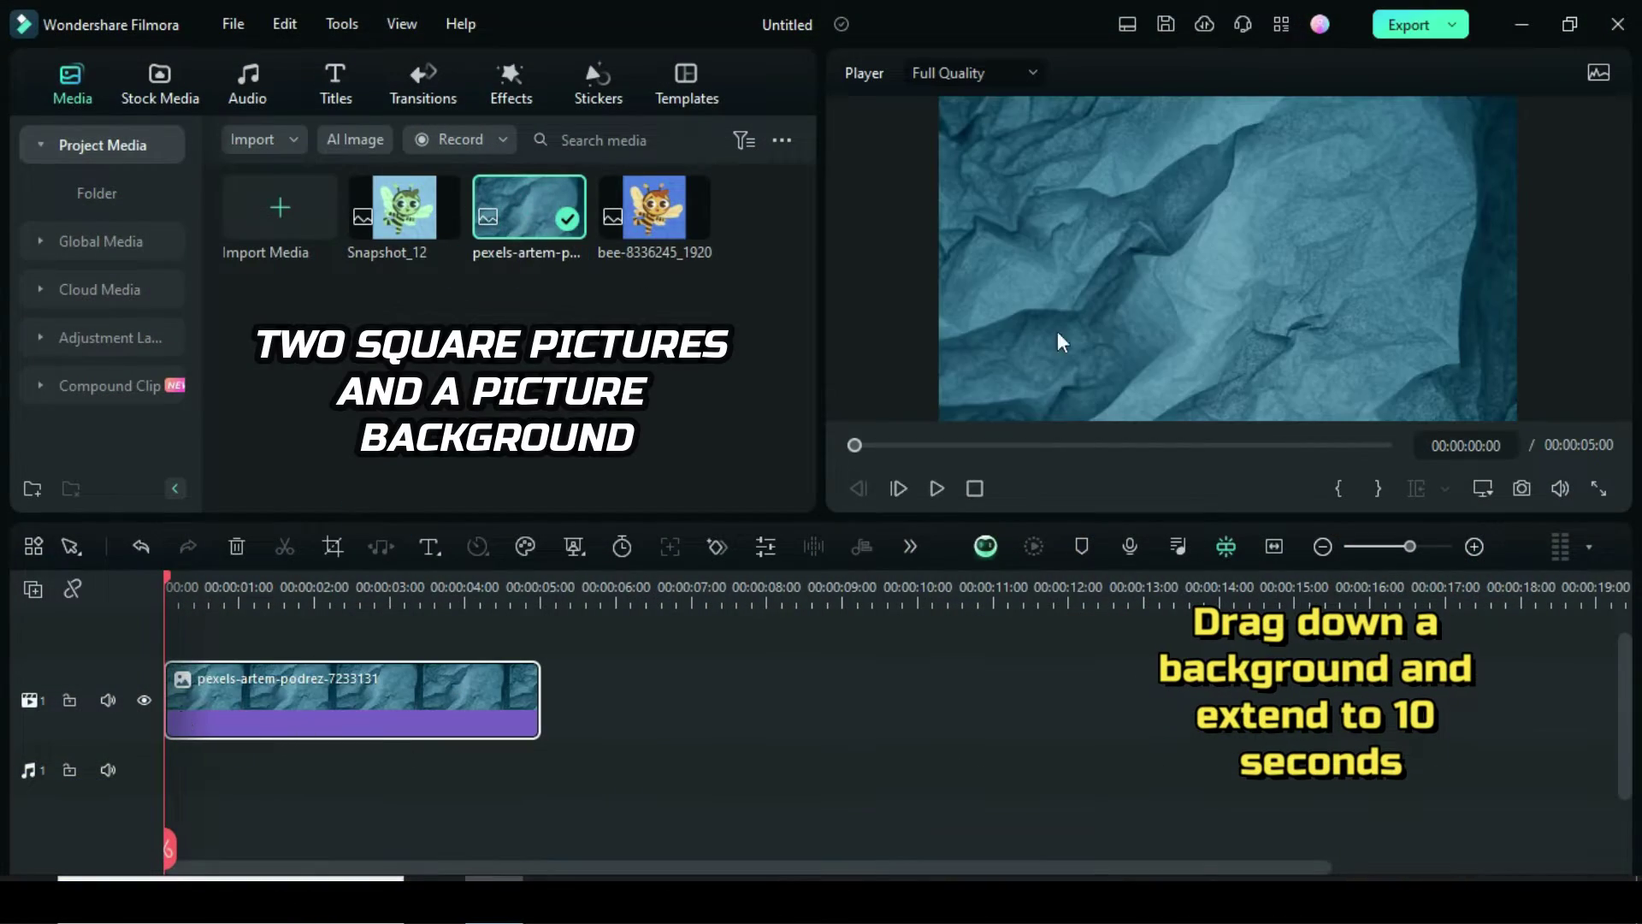
drag(535, 693, 912, 697)
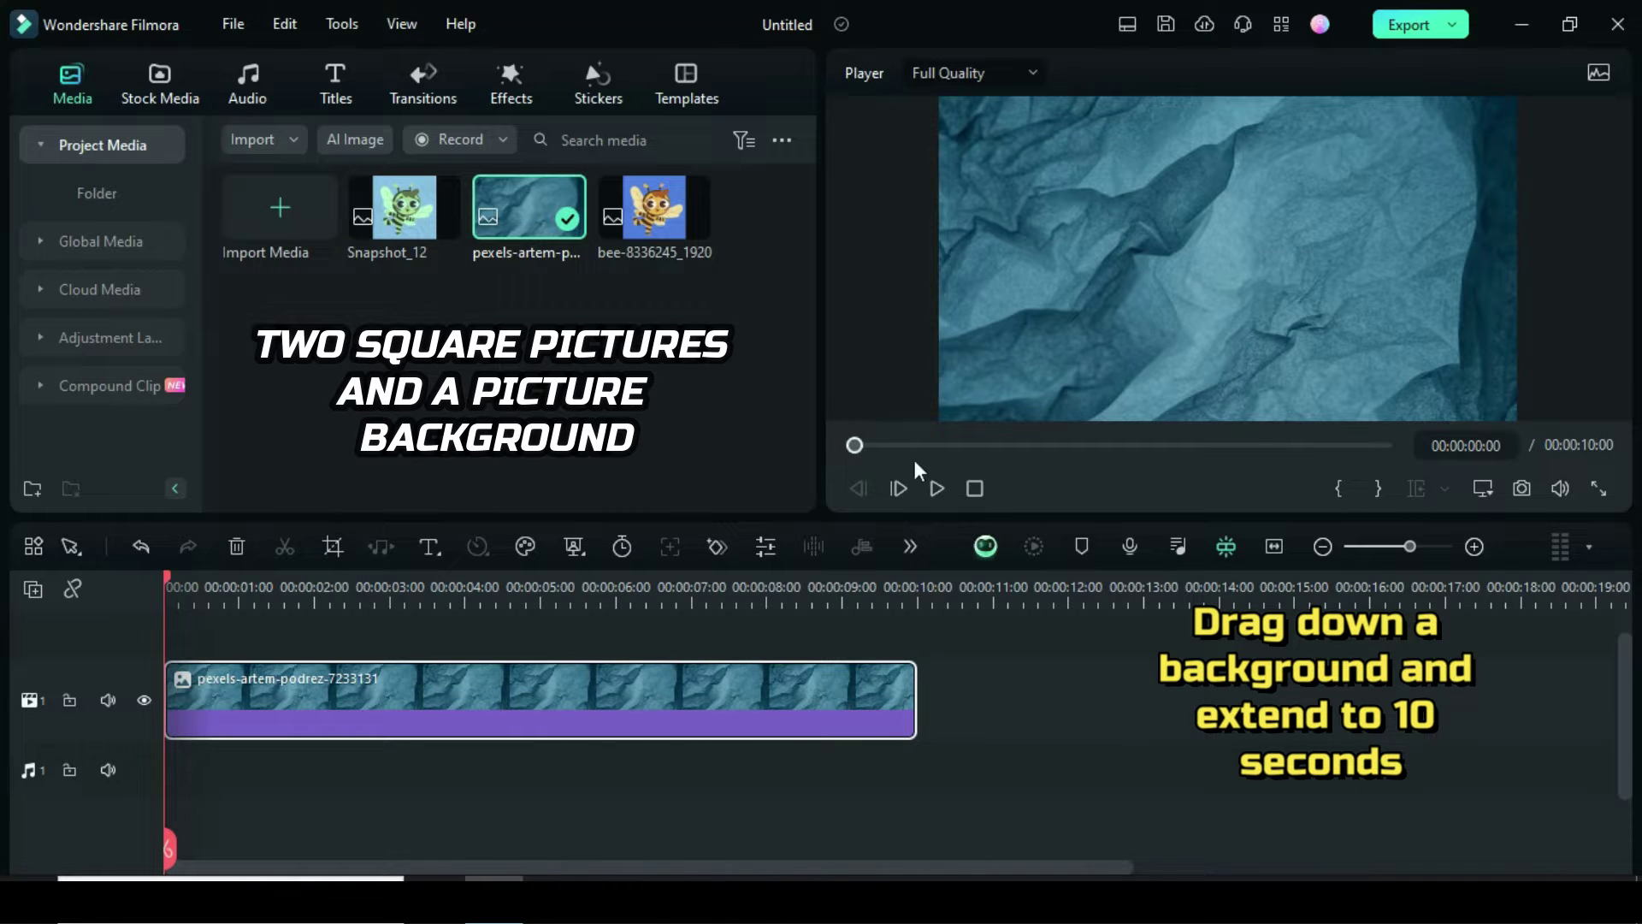
click(33, 588)
click(99, 628)
click(33, 588)
click(99, 628)
click(32, 588)
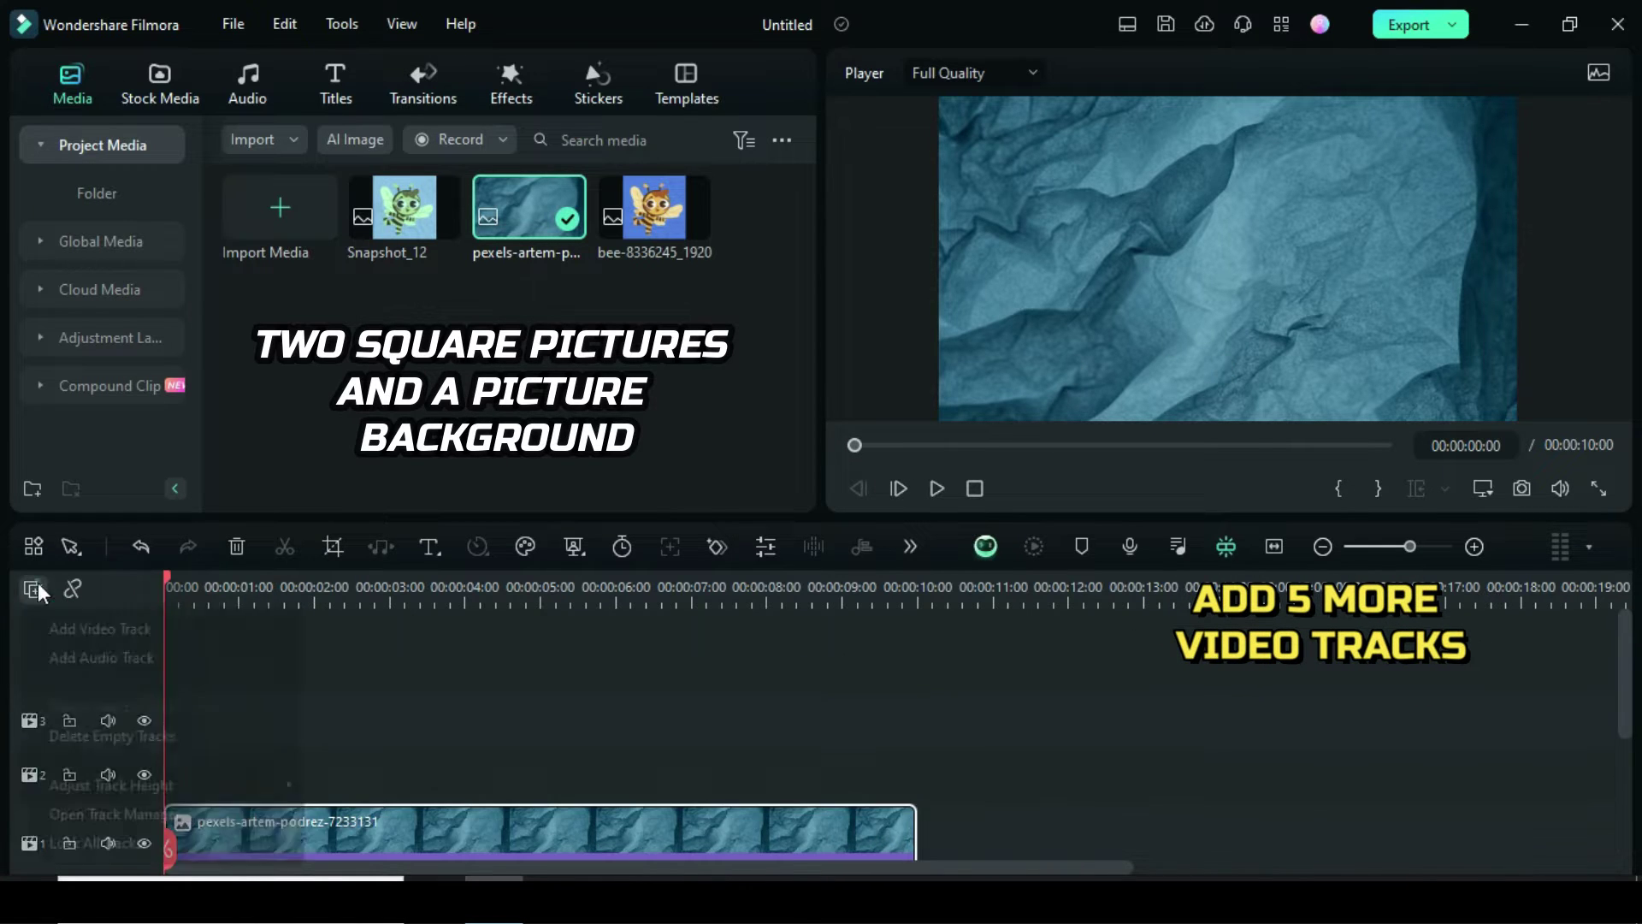
click(60, 626)
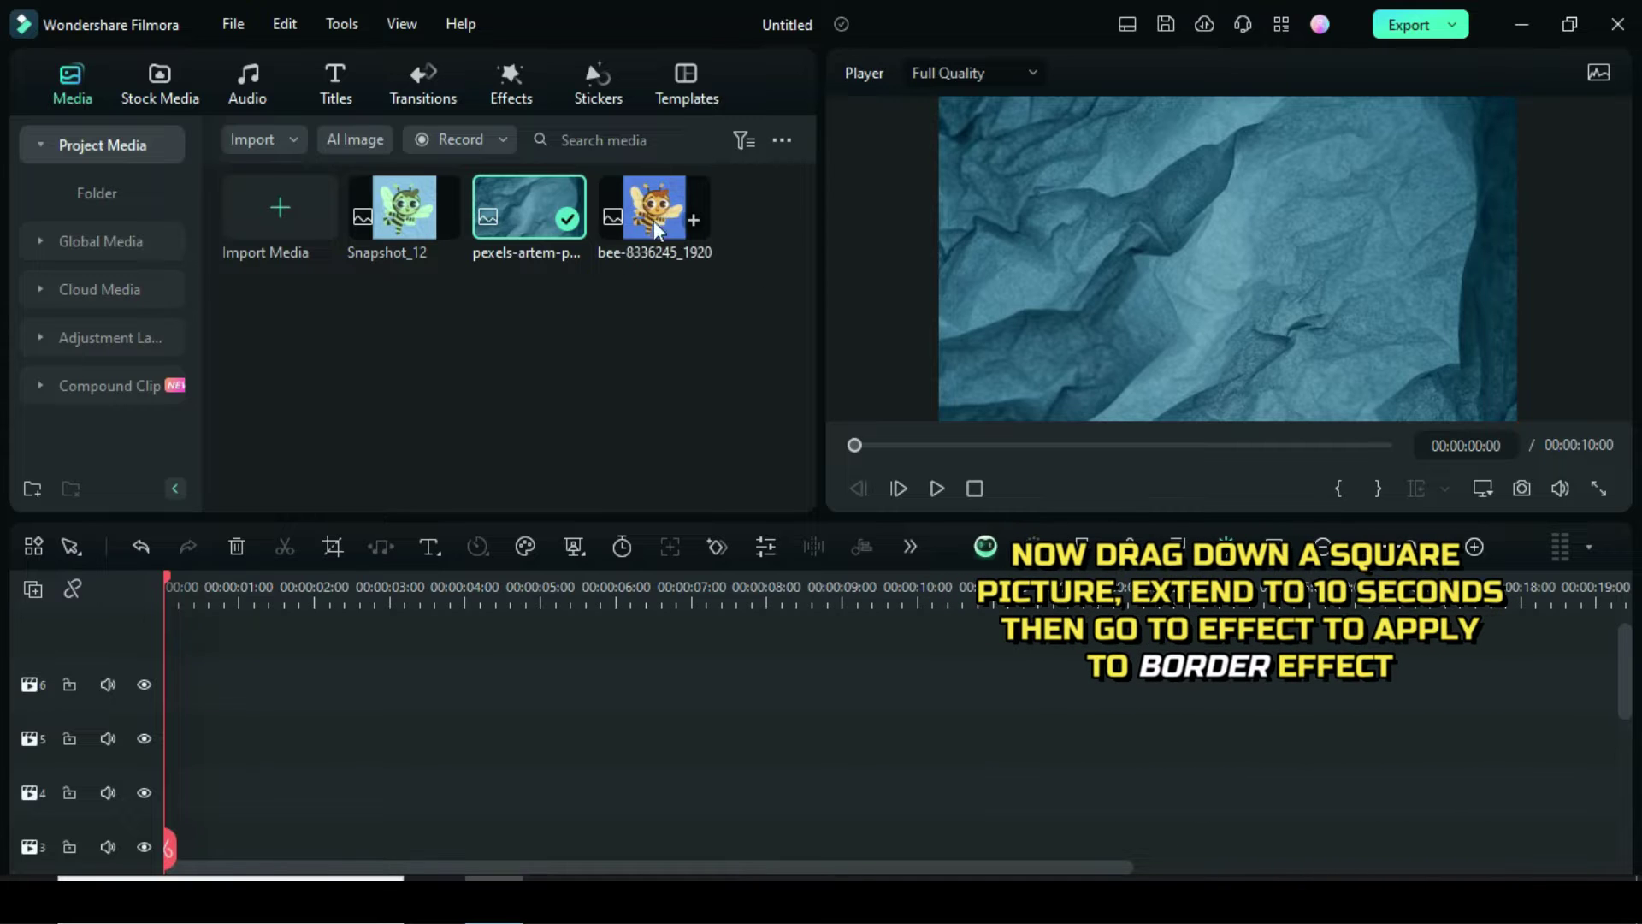
Put the bee picture on track 6 as a 10-second clip and apply the Border effect.
drag(658, 215, 248, 712)
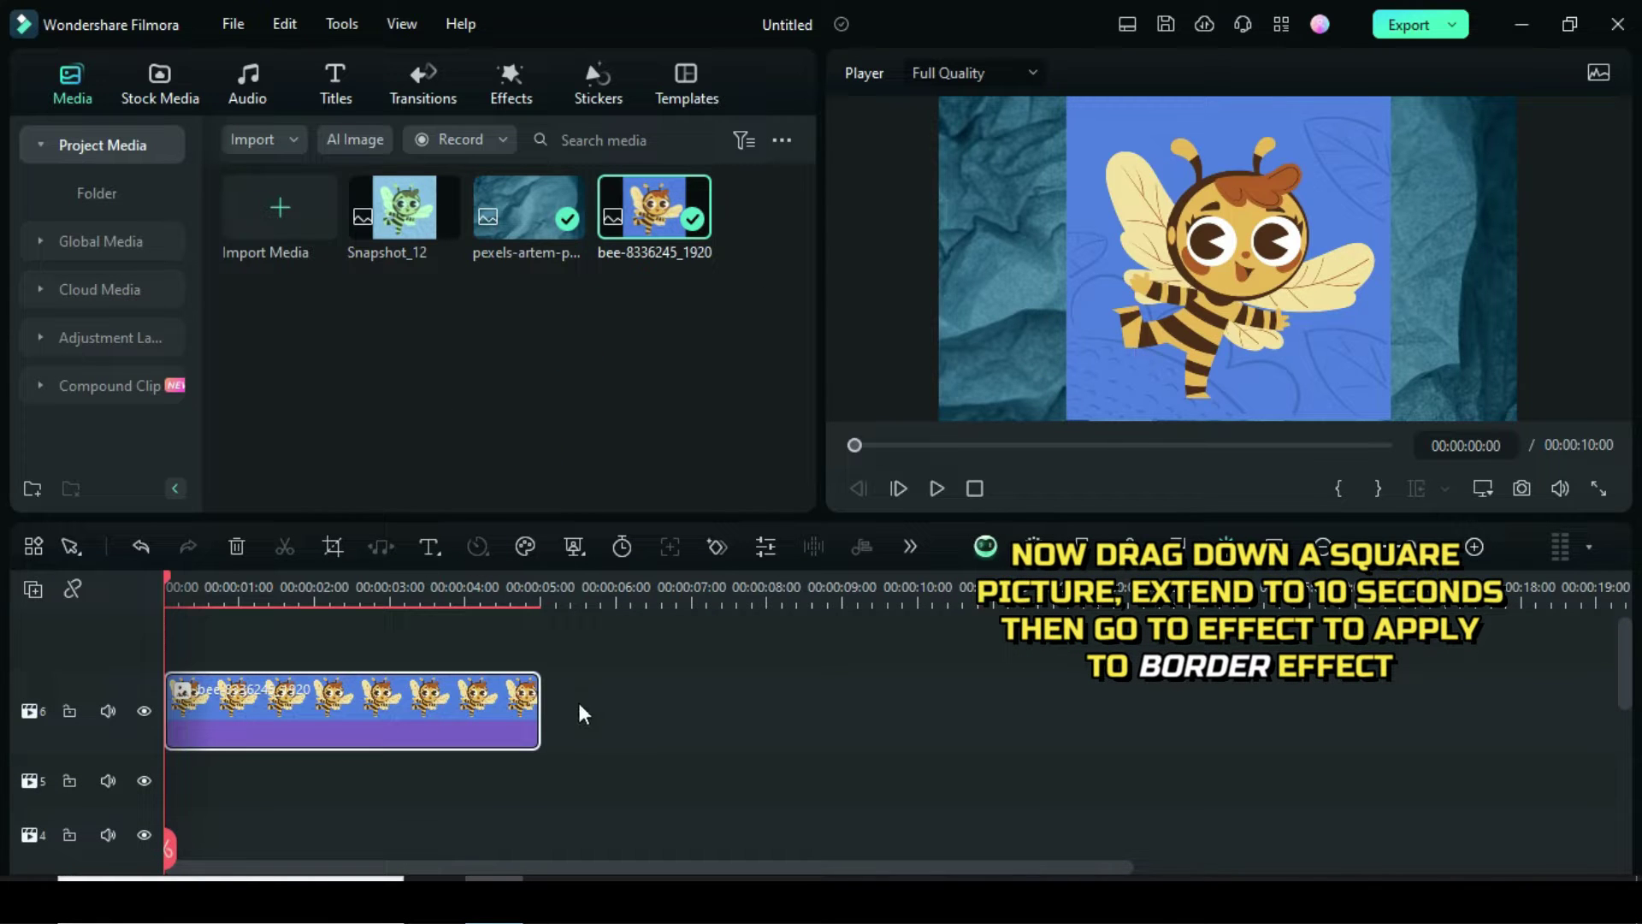
drag(538, 709, 915, 710)
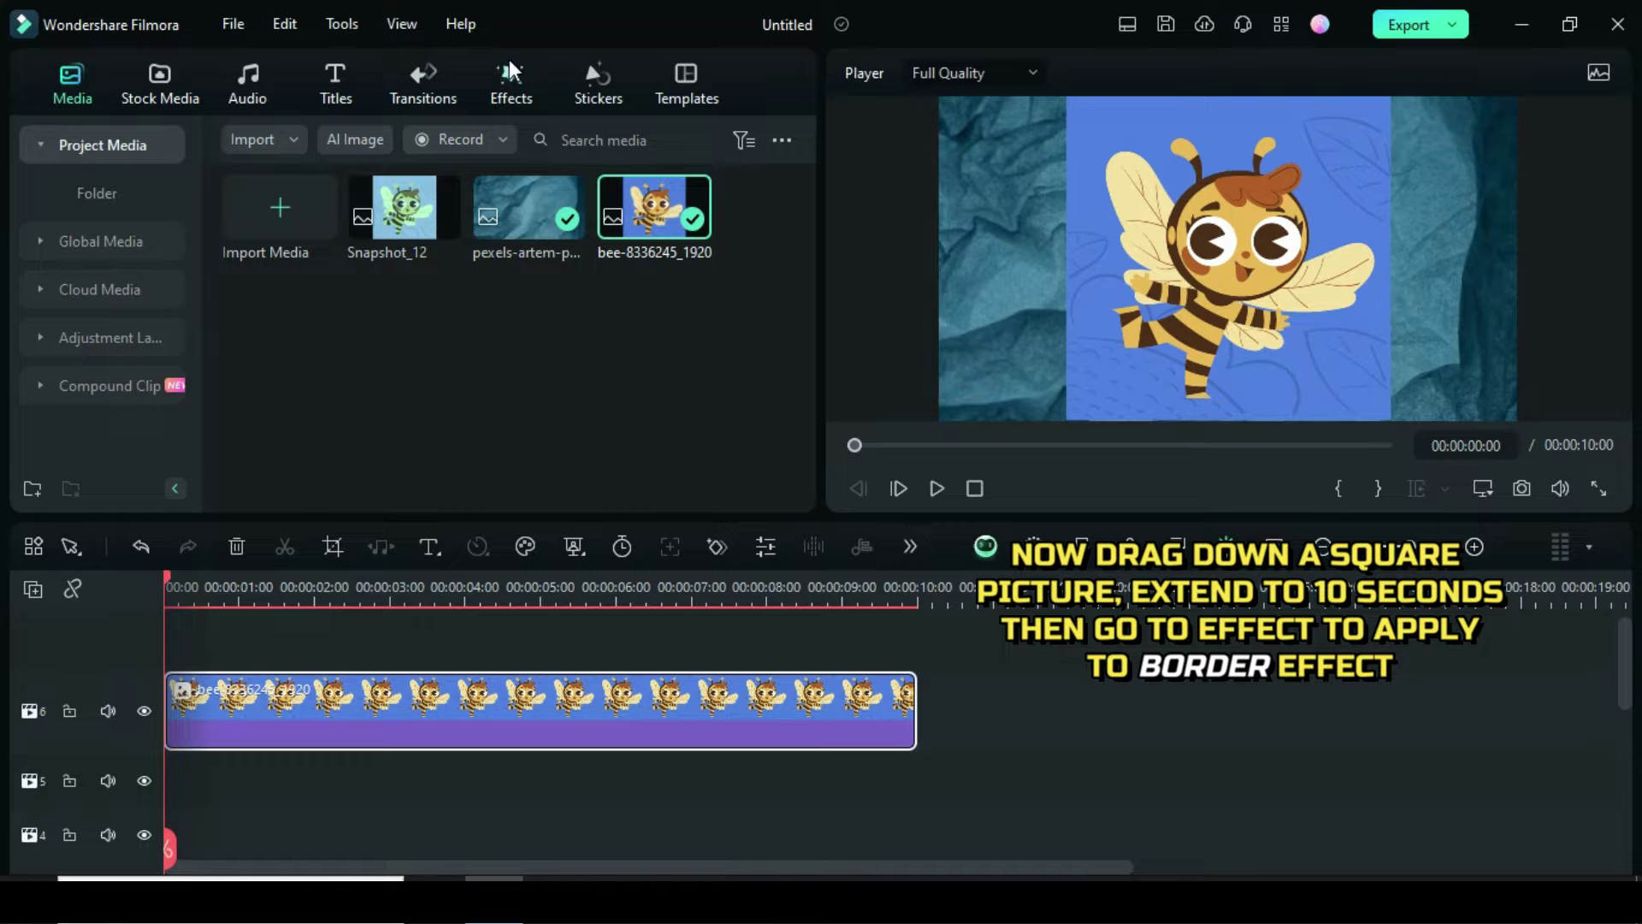
click(511, 81)
click(75, 145)
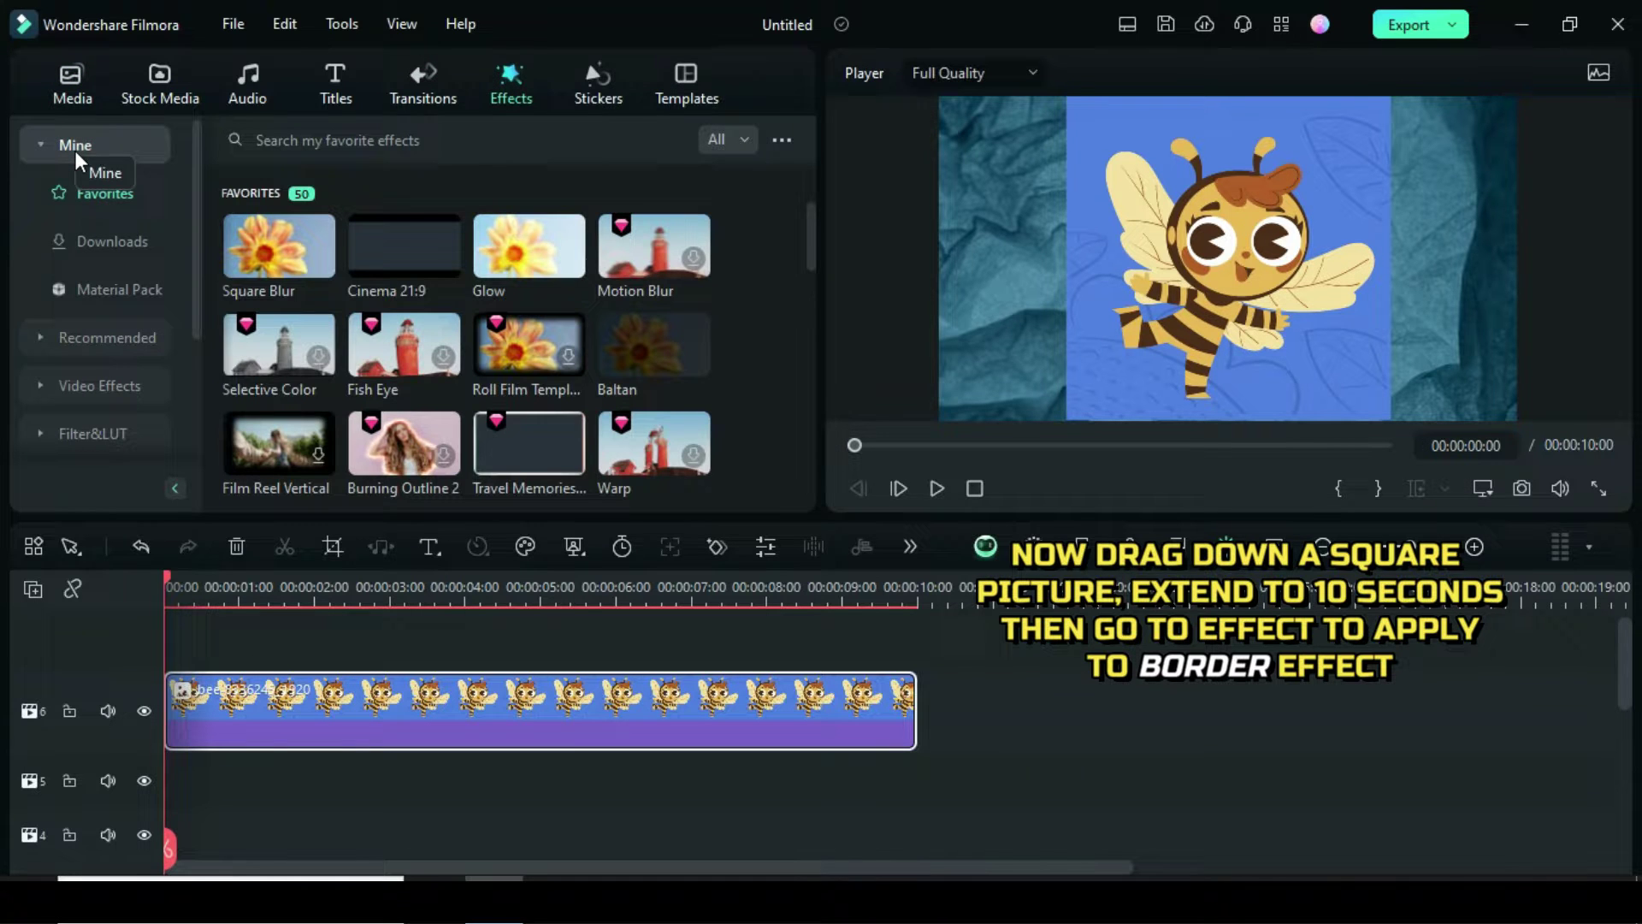
click(51, 337)
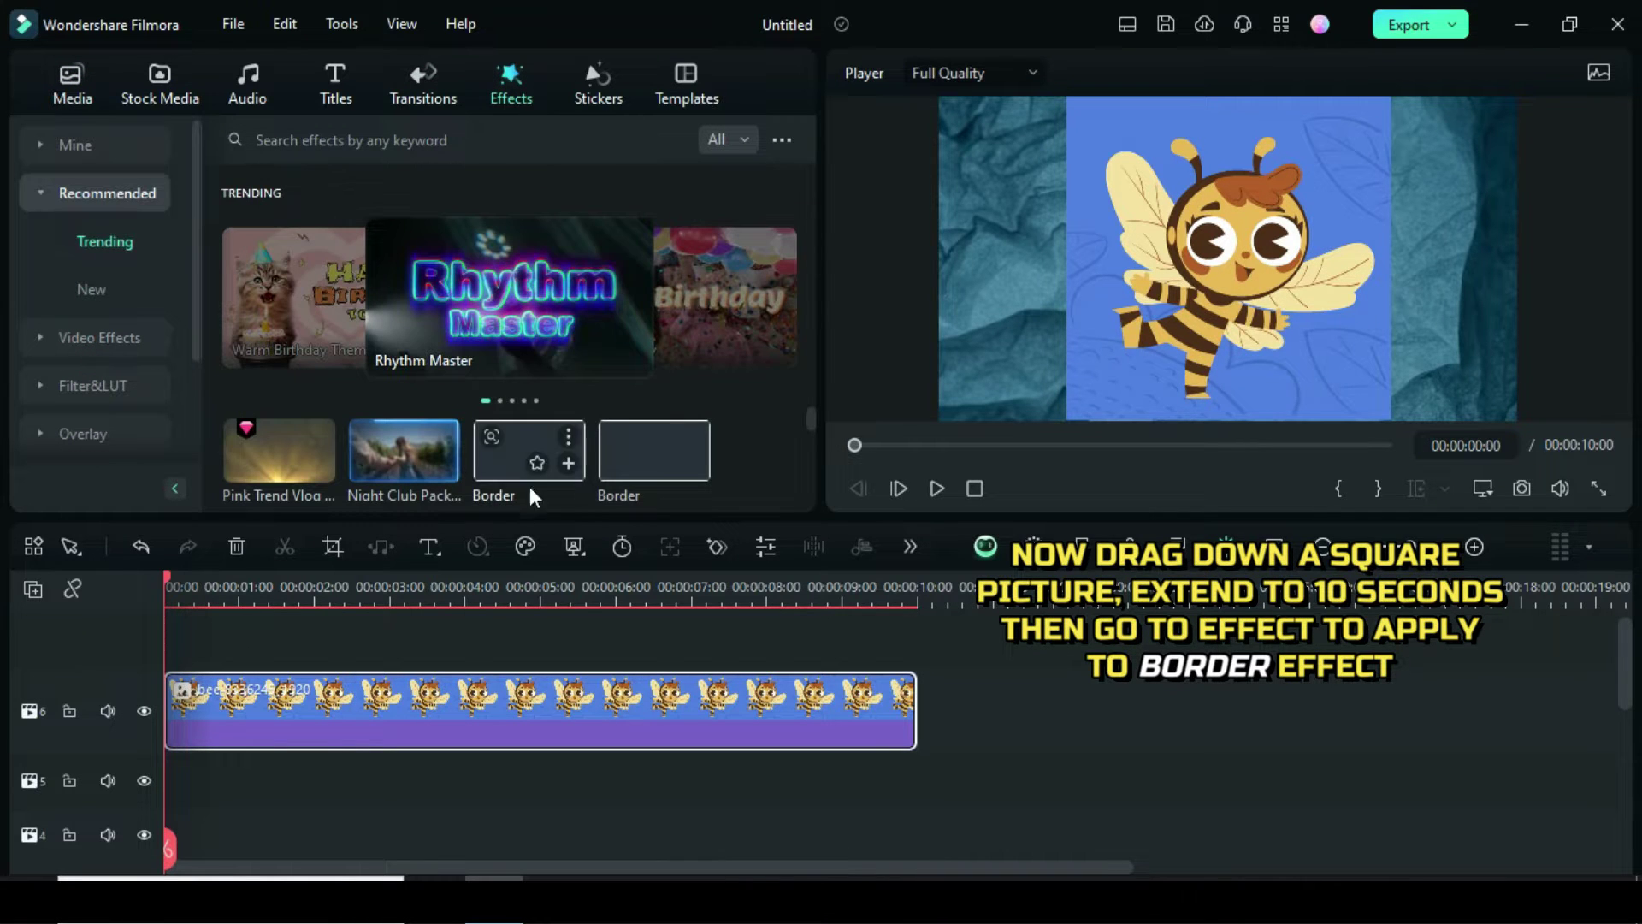
drag(524, 454, 384, 707)
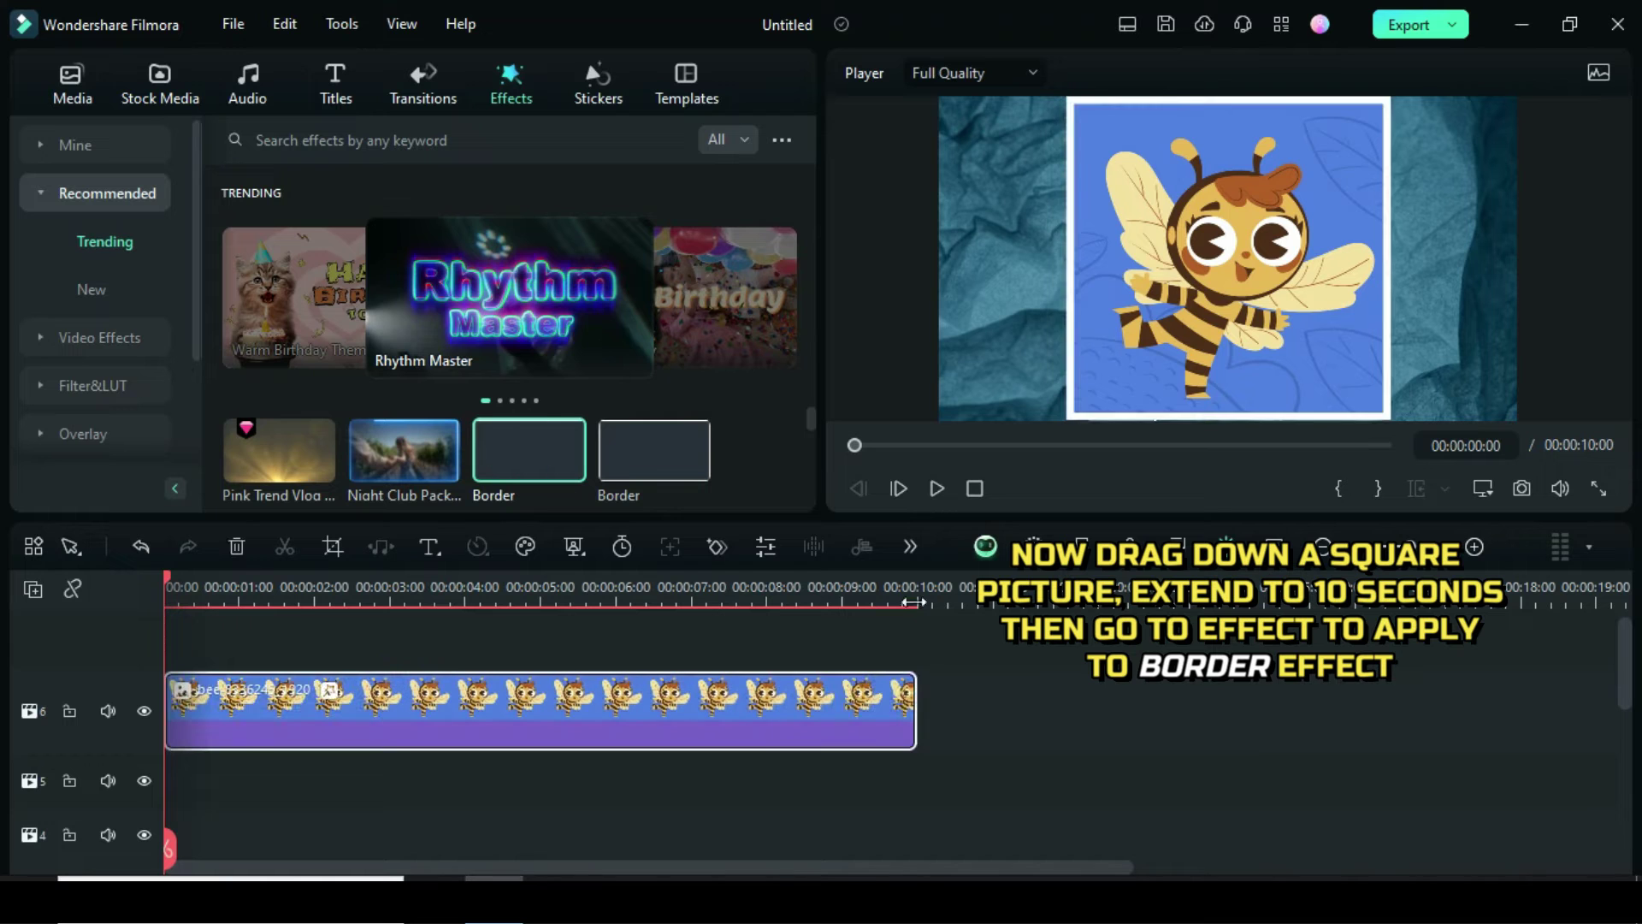
Search the effects for 'tvwall' and apply TVwall to the bee clip.
click(351, 139)
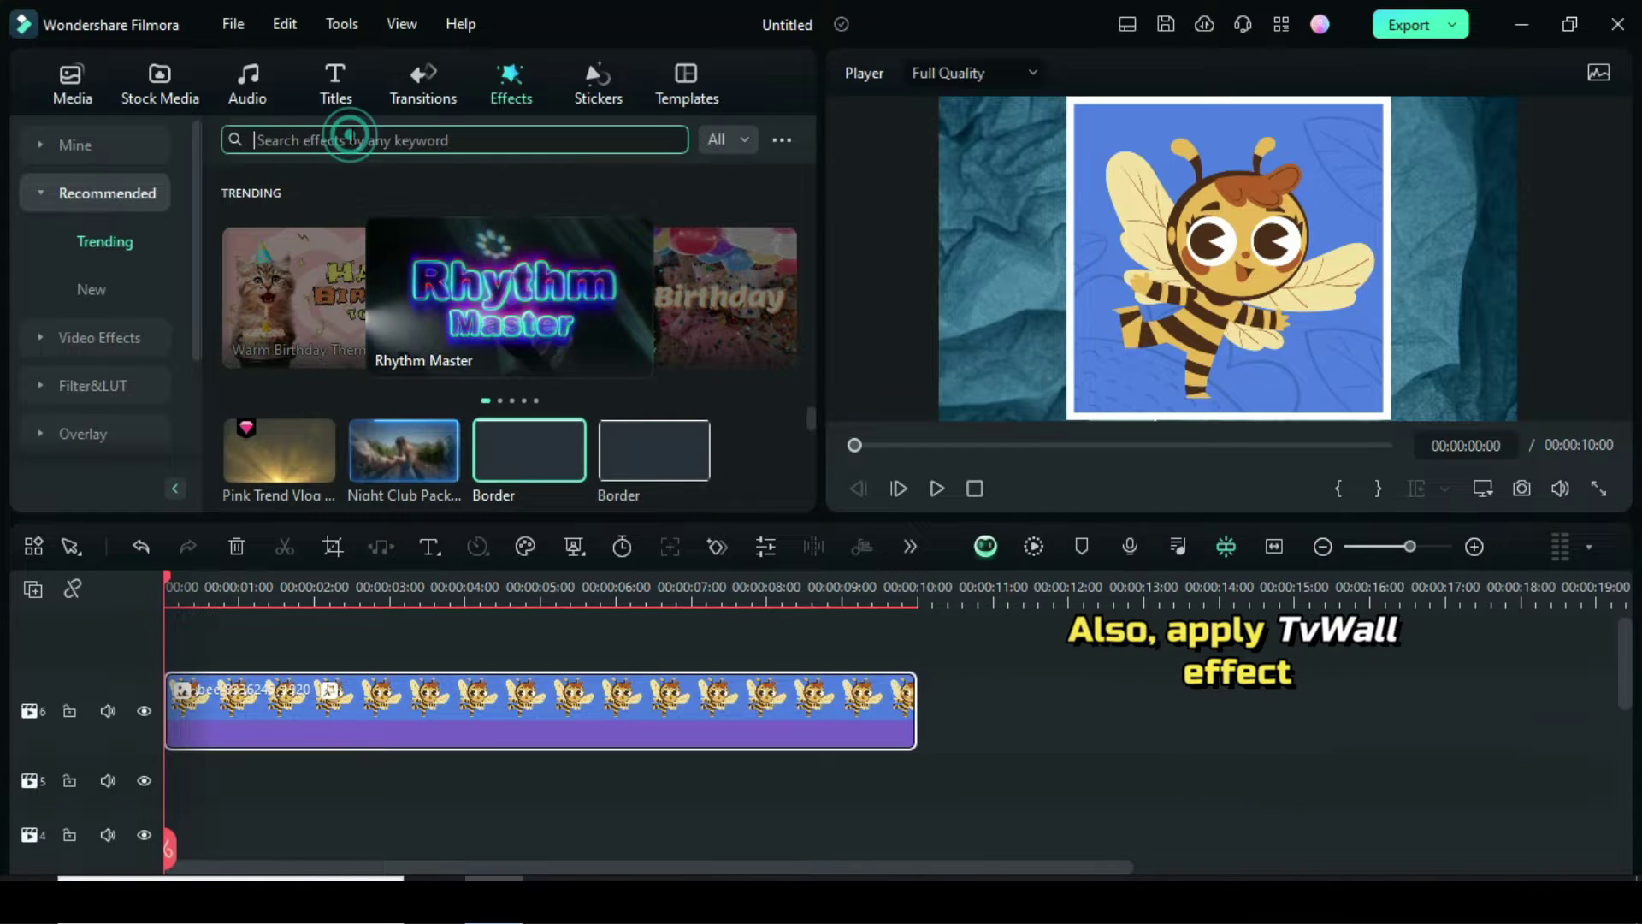
text(tvwall)
key(Return)
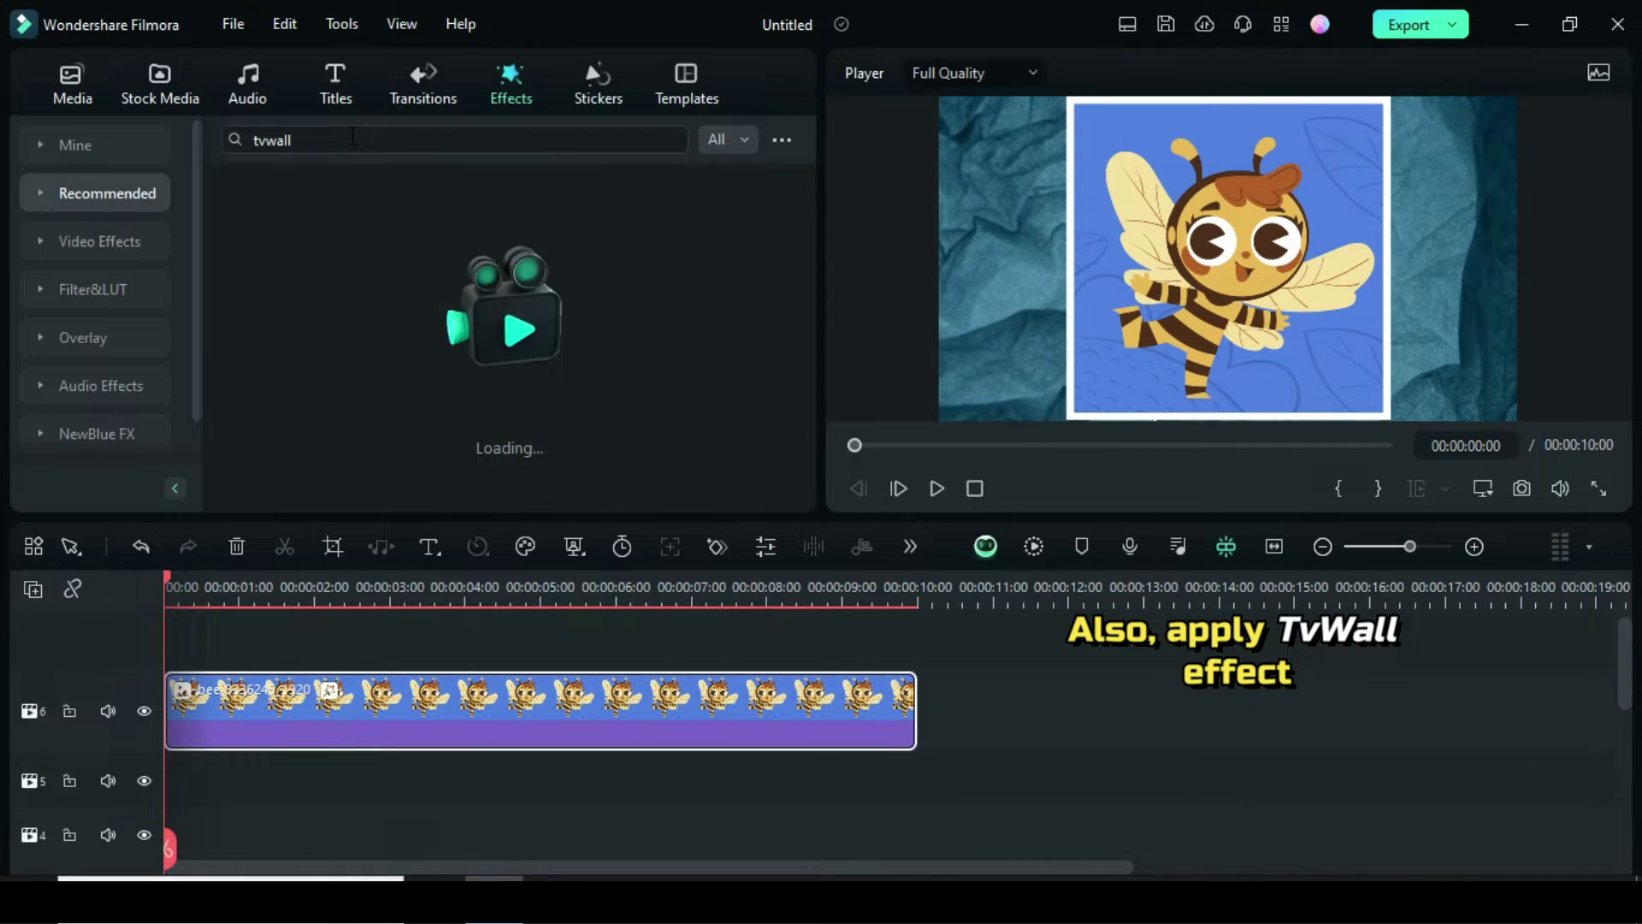
drag(265, 225, 370, 722)
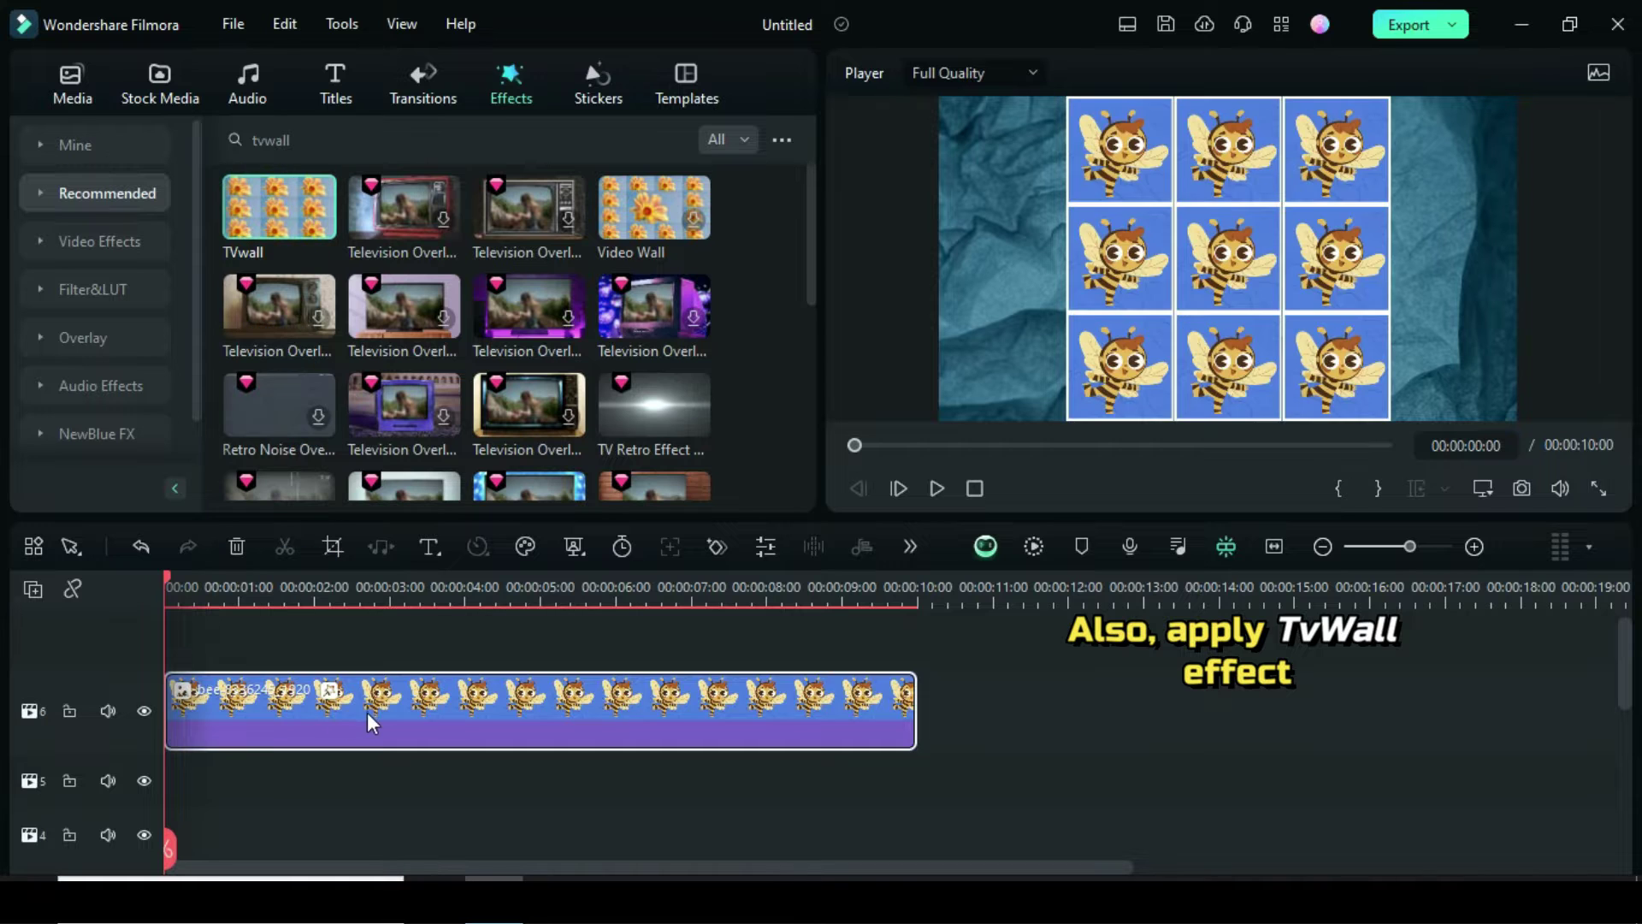
Set the bee clip's scale to 267%.
double_click(453, 695)
click(56, 75)
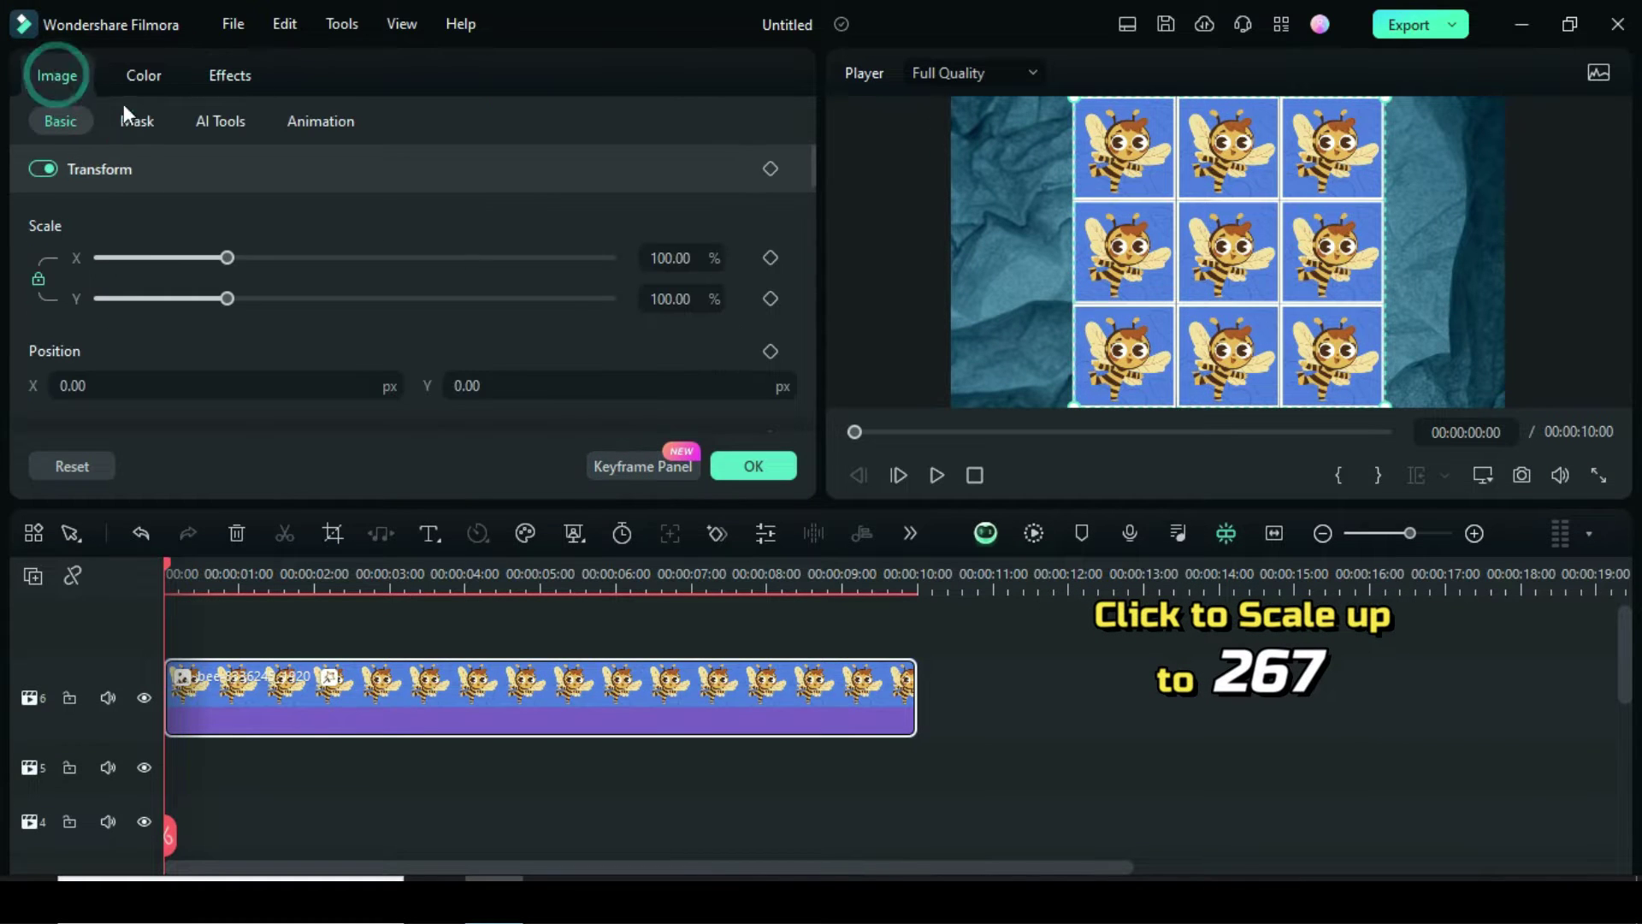
text(267)
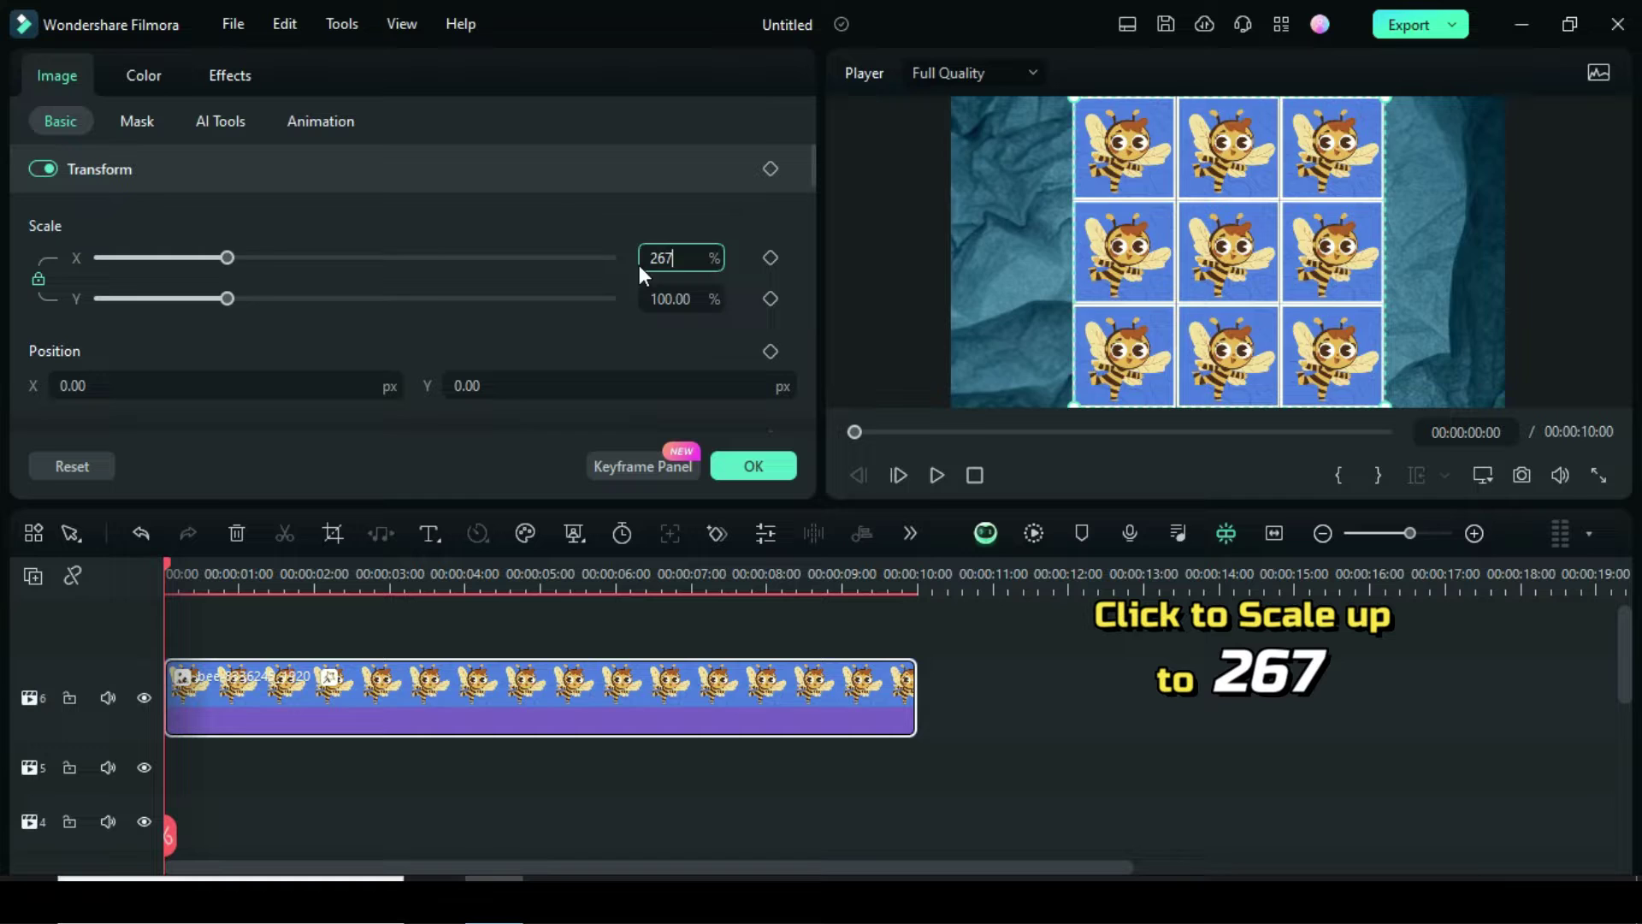
key(Return)
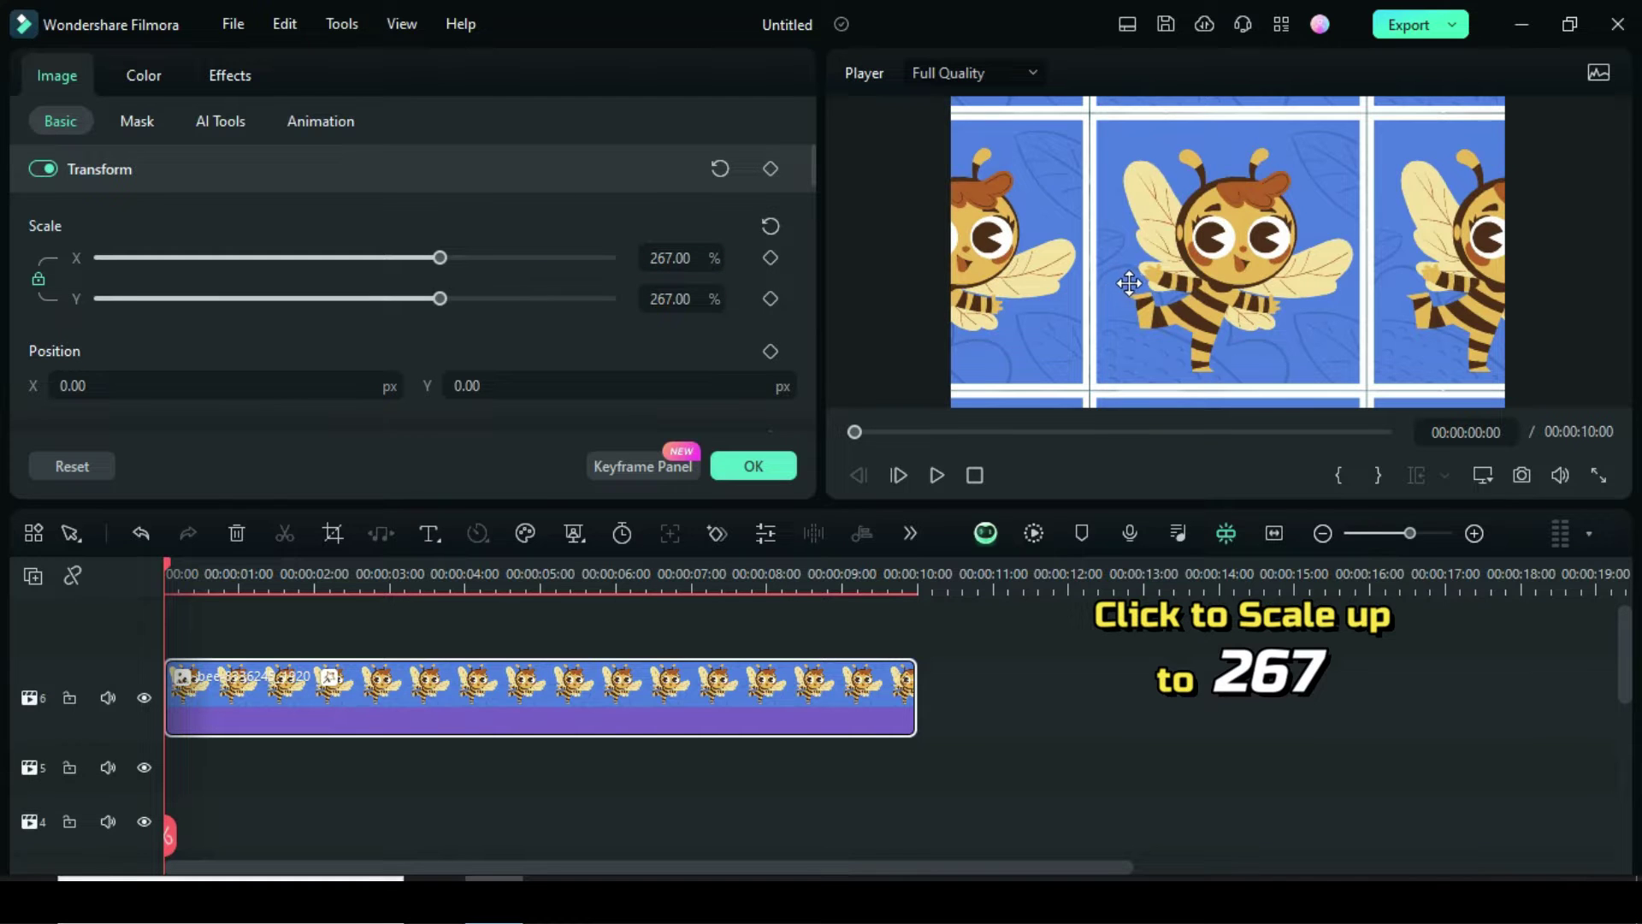
Add an inverted rectangle mask, 22.26 wide and 22.20 high.
click(142, 116)
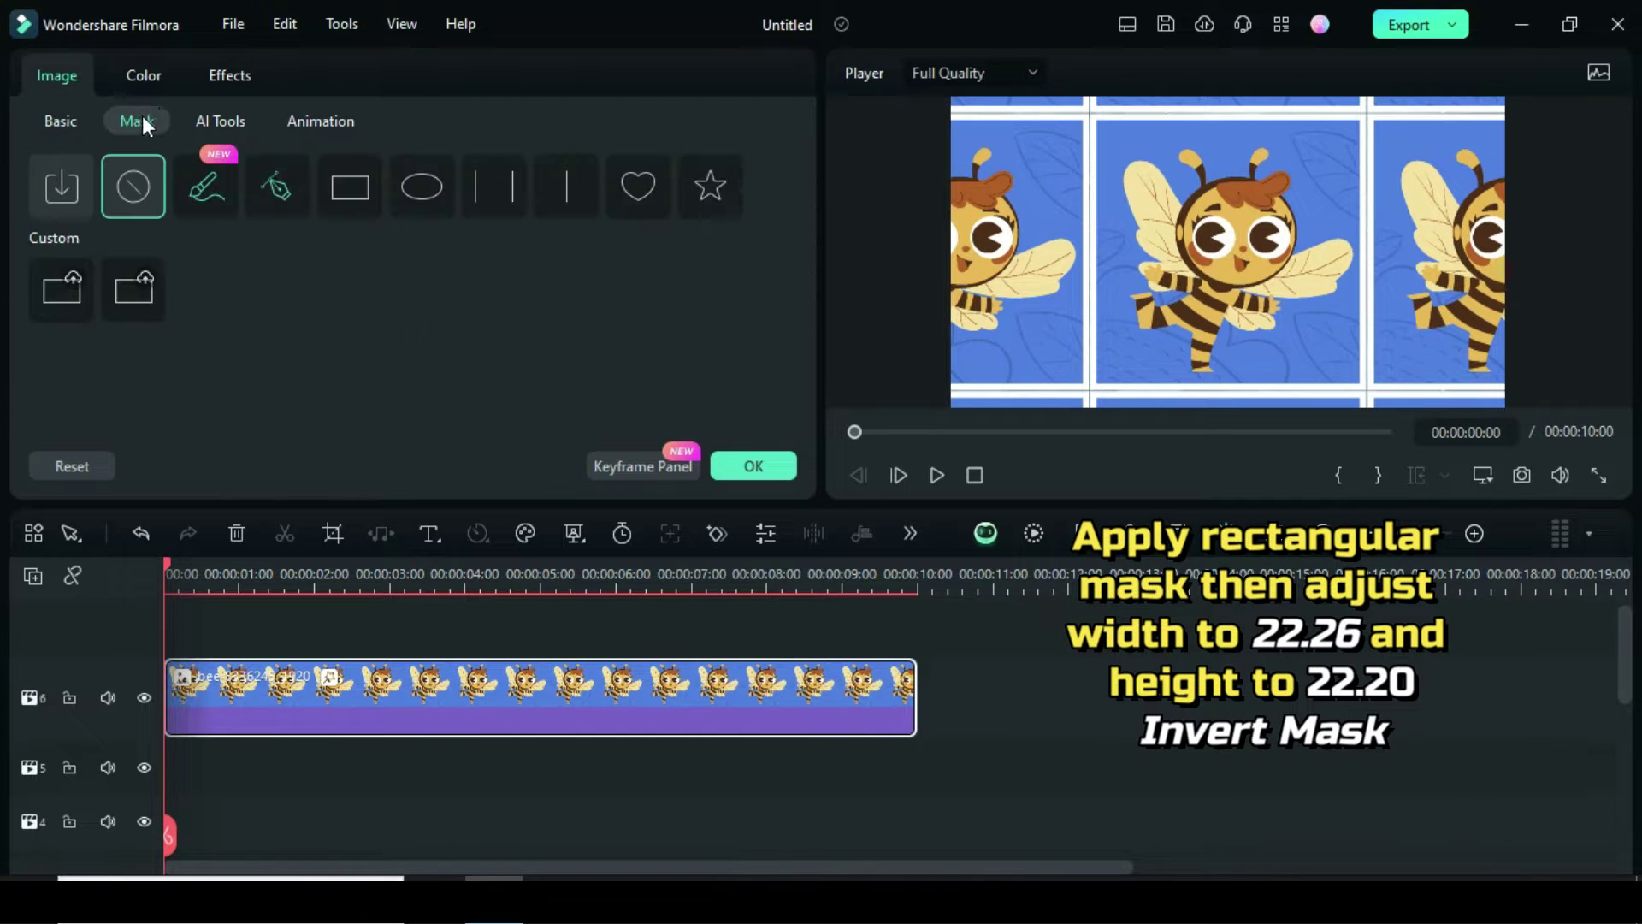
click(351, 183)
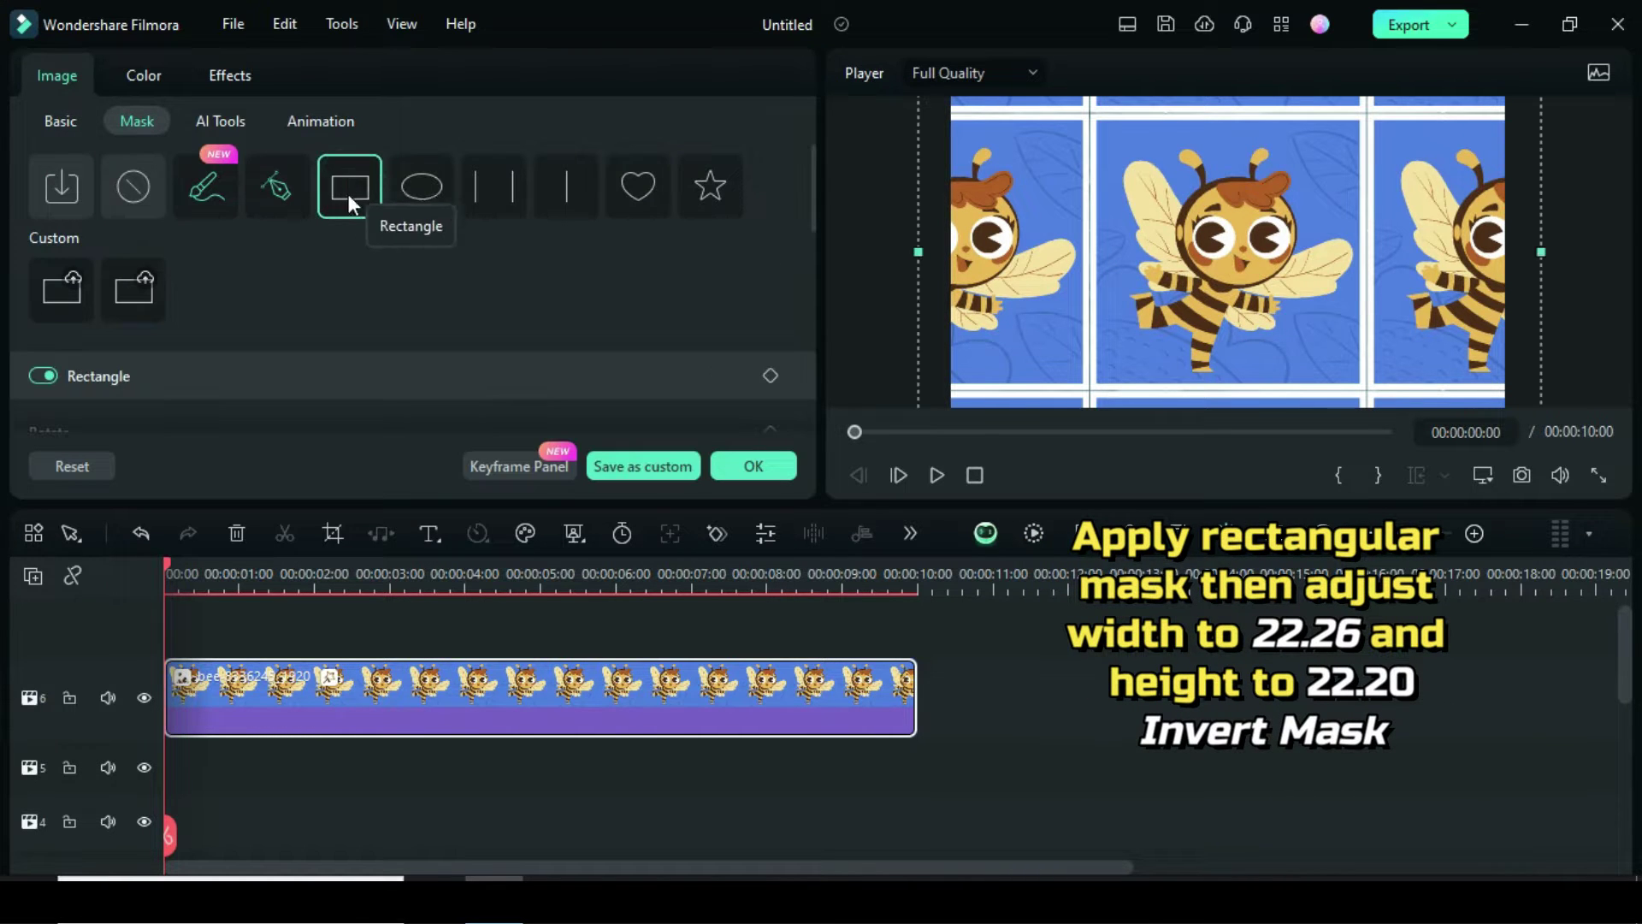
drag(797, 176, 809, 287)
click(711, 262)
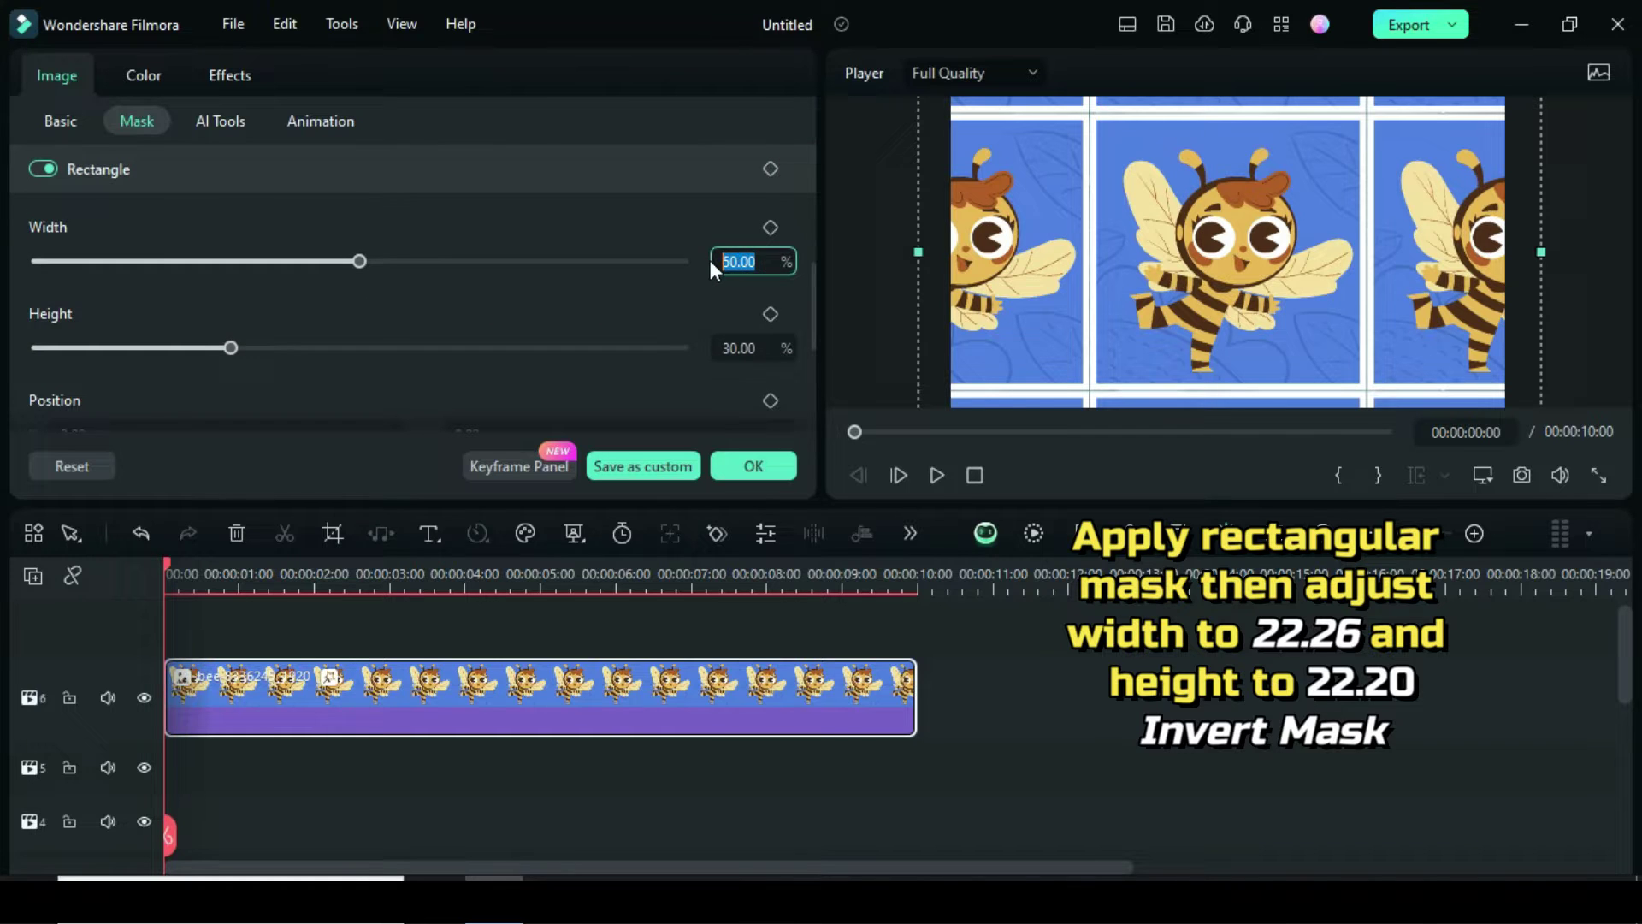
text(22.26)
key(Return)
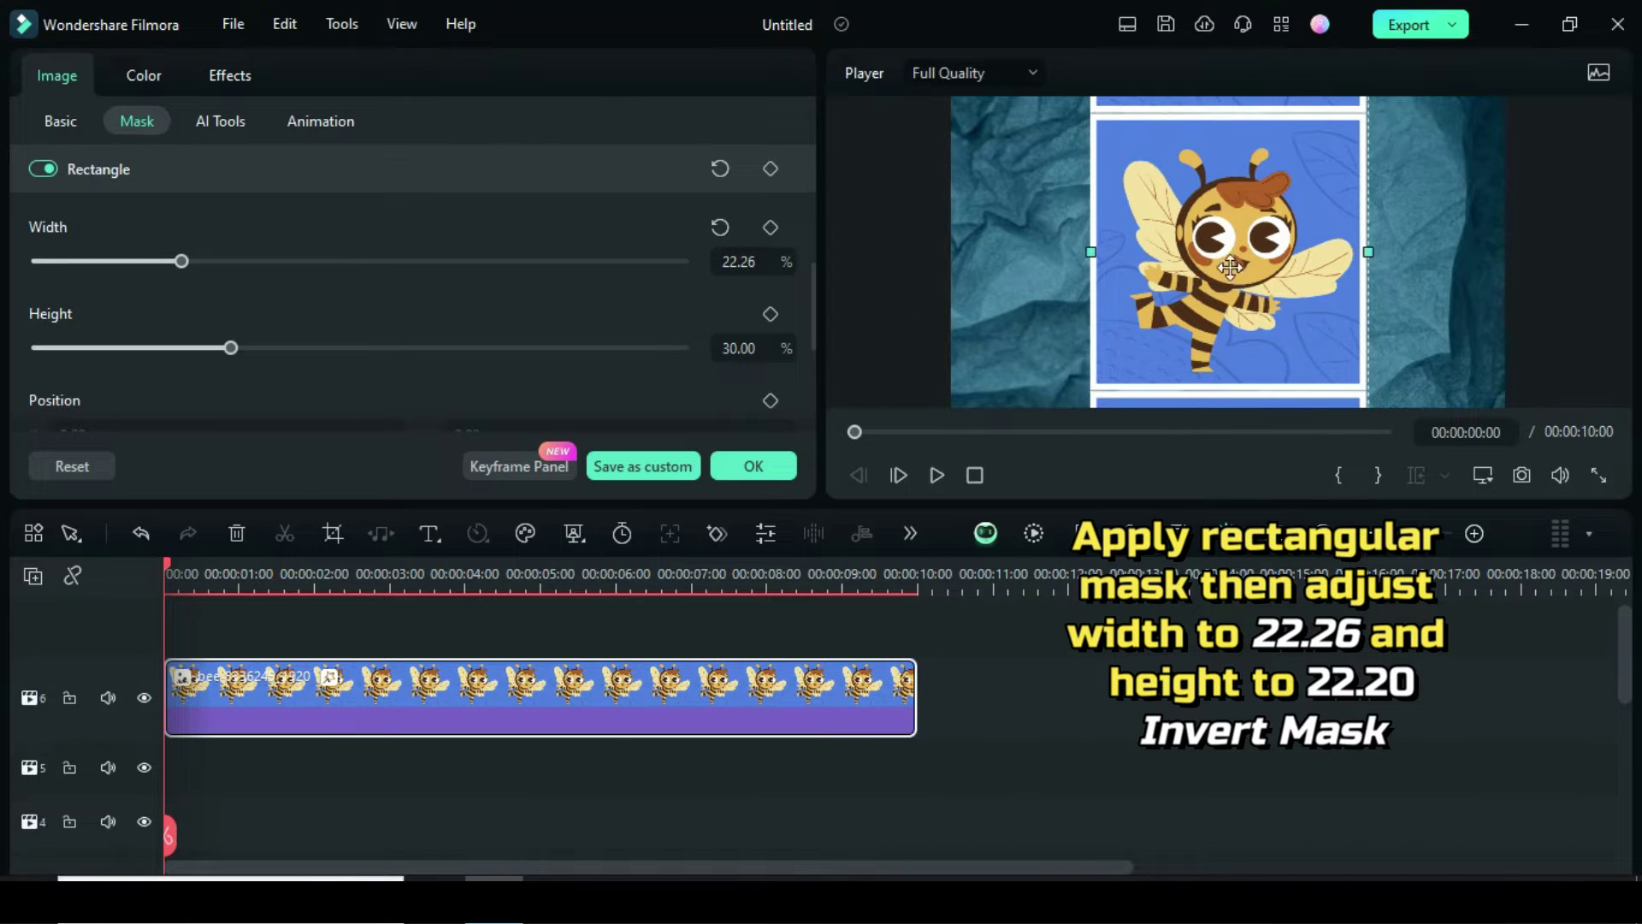
click(739, 347)
text(22.20)
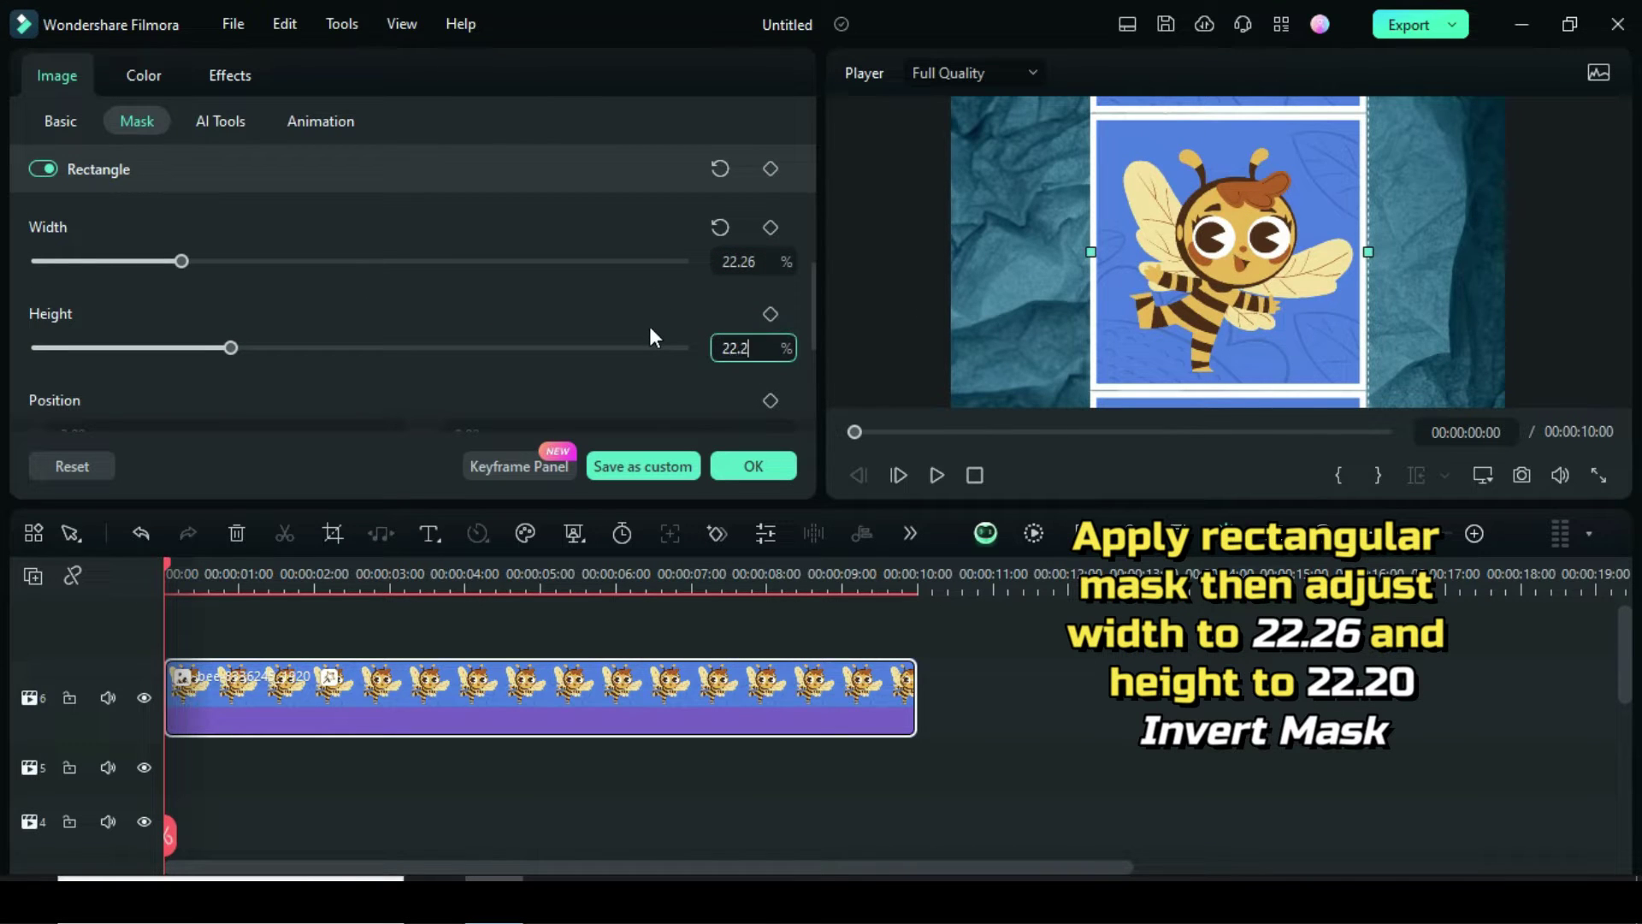
key(Return)
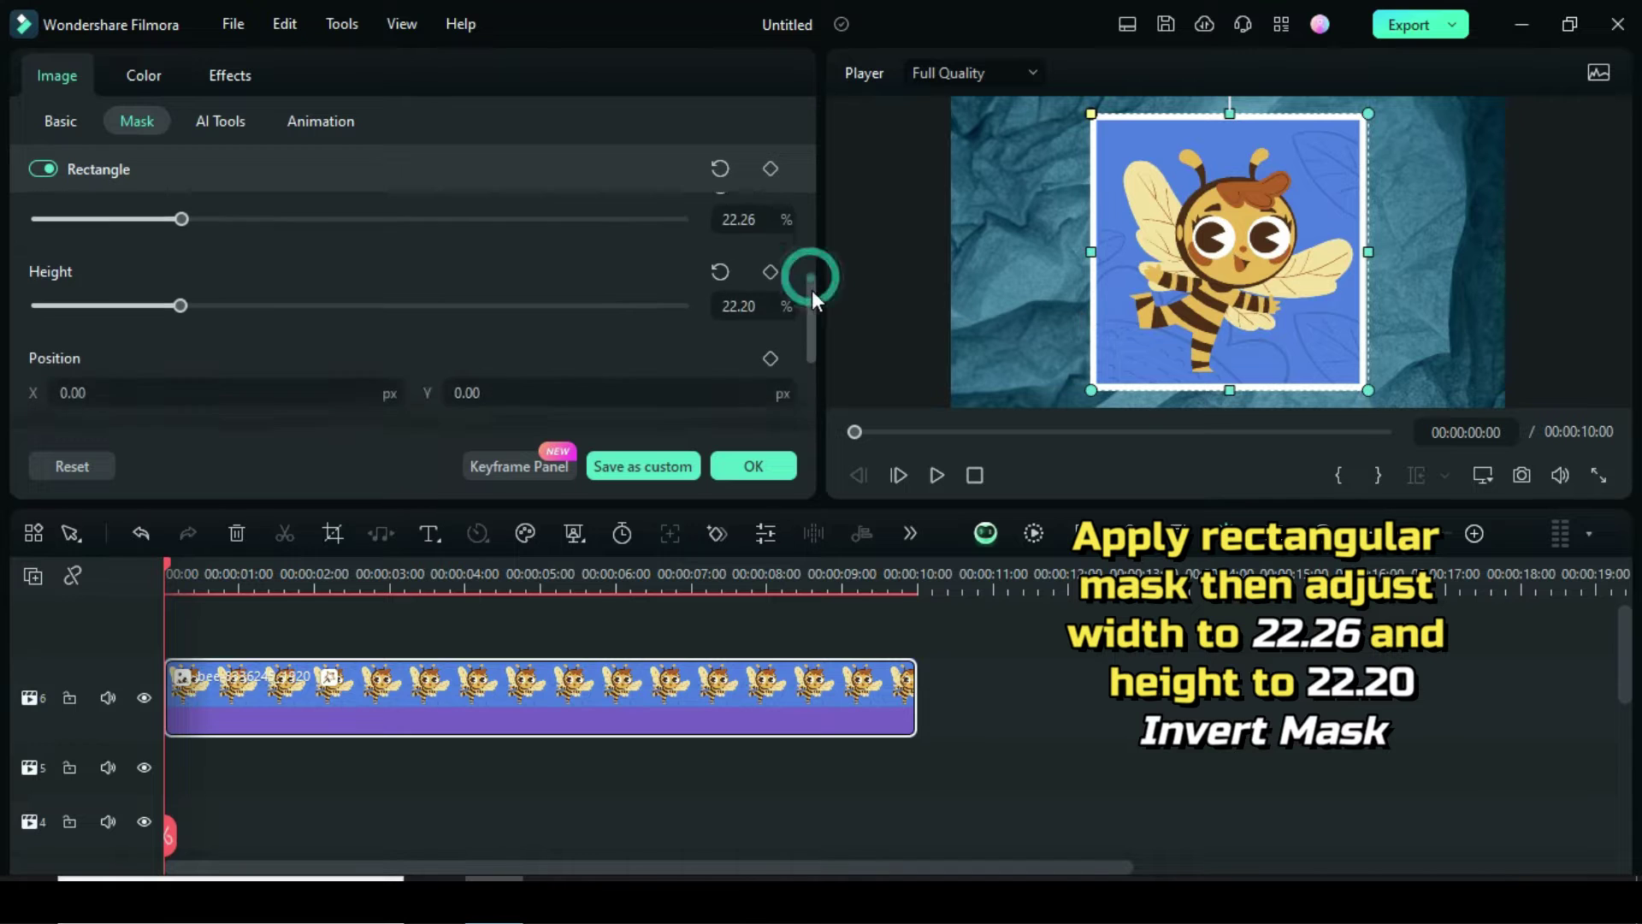
drag(812, 290, 814, 370)
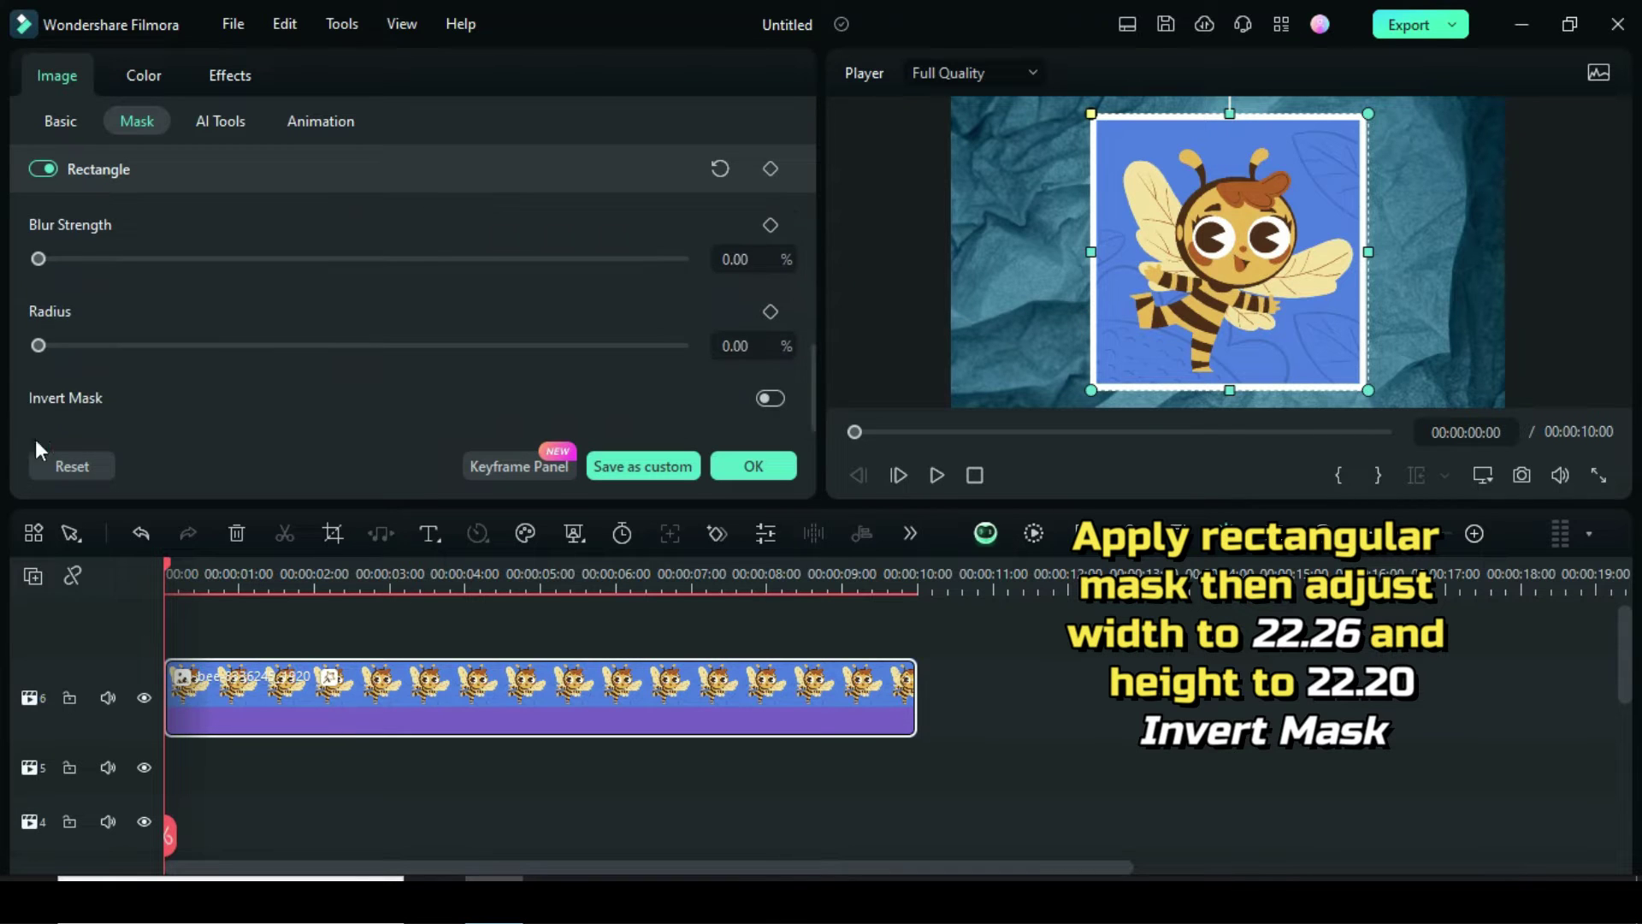
click(768, 398)
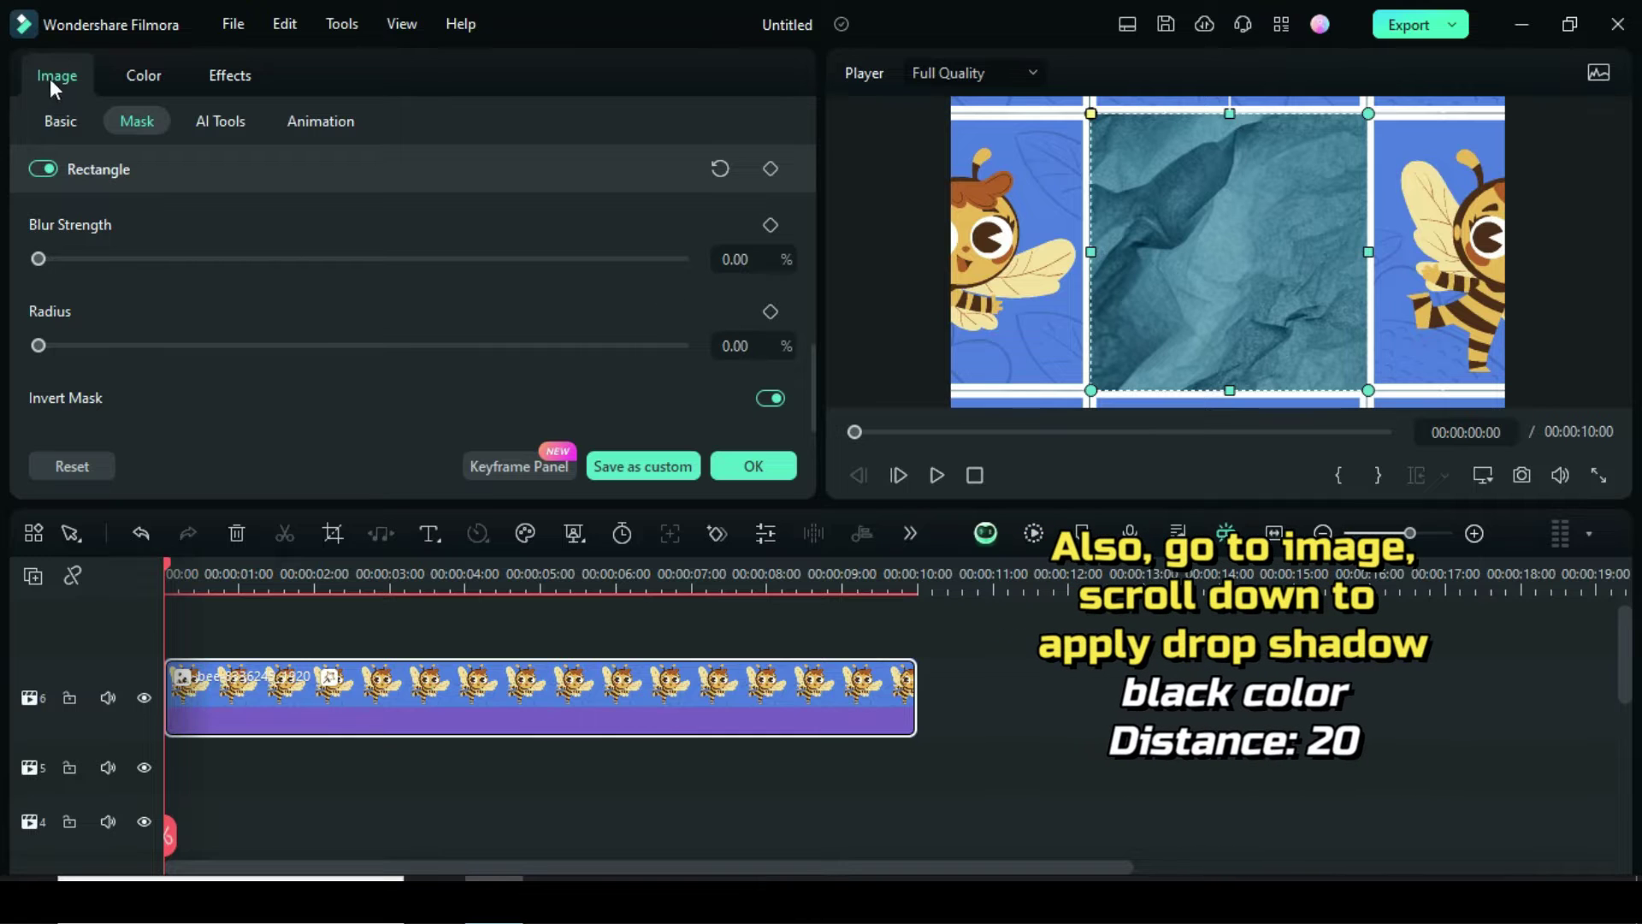
Turn on Drop Shadow in Image > Basic with black colour and distance 20.
click(60, 124)
drag(813, 176, 809, 335)
click(45, 240)
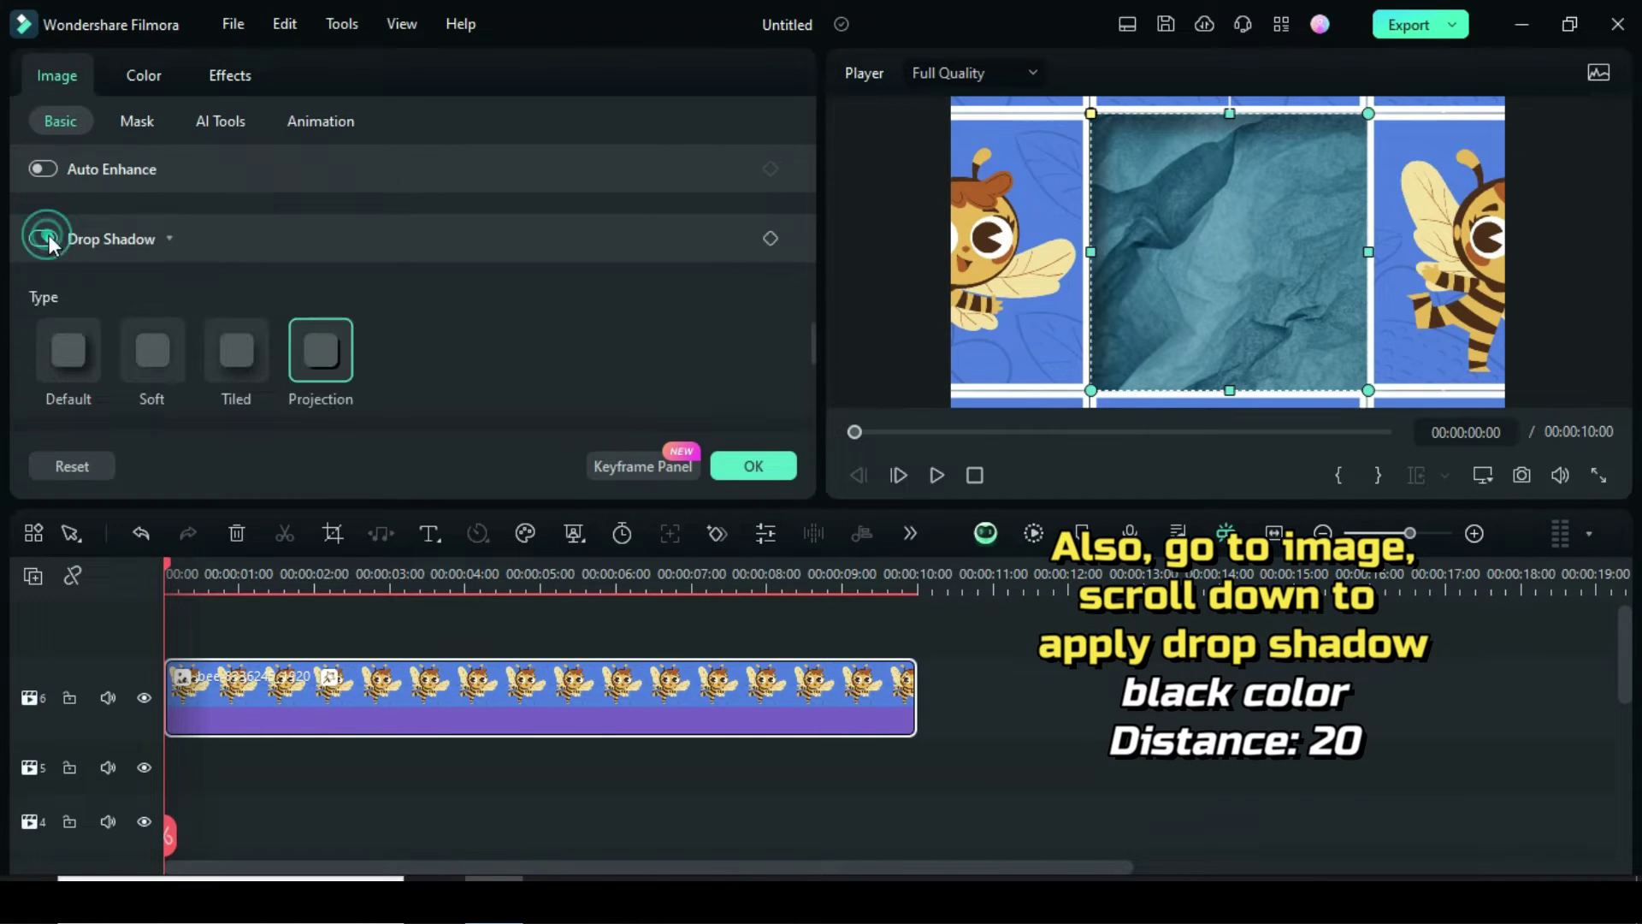
drag(814, 342, 812, 394)
click(106, 254)
click(50, 422)
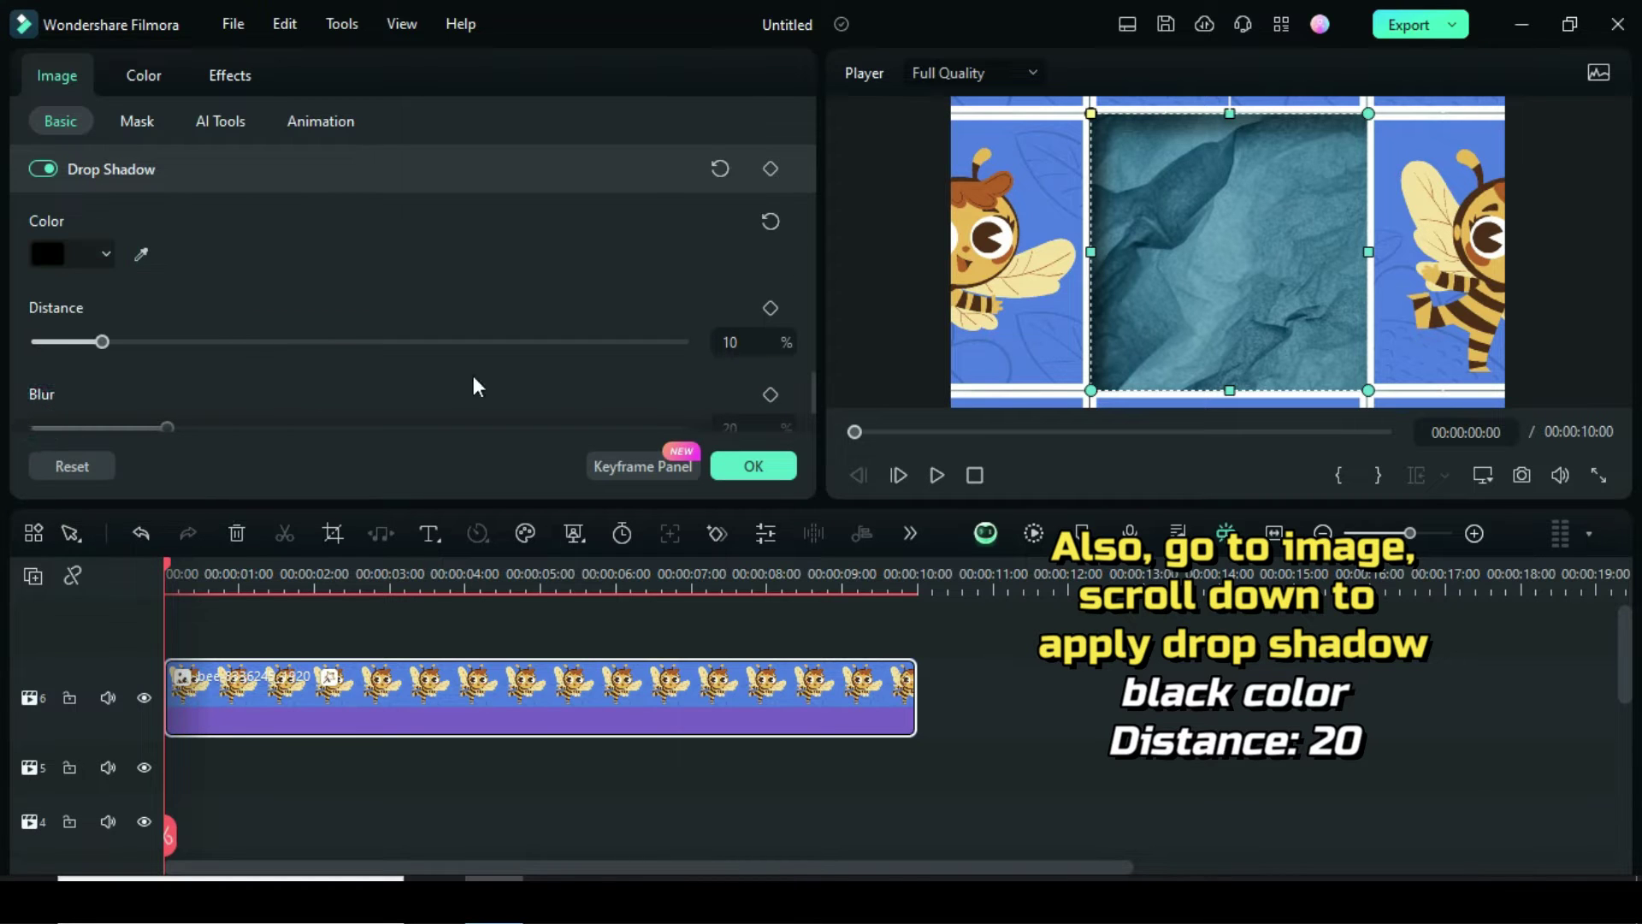
double_click(729, 341)
text(20)
click(646, 311)
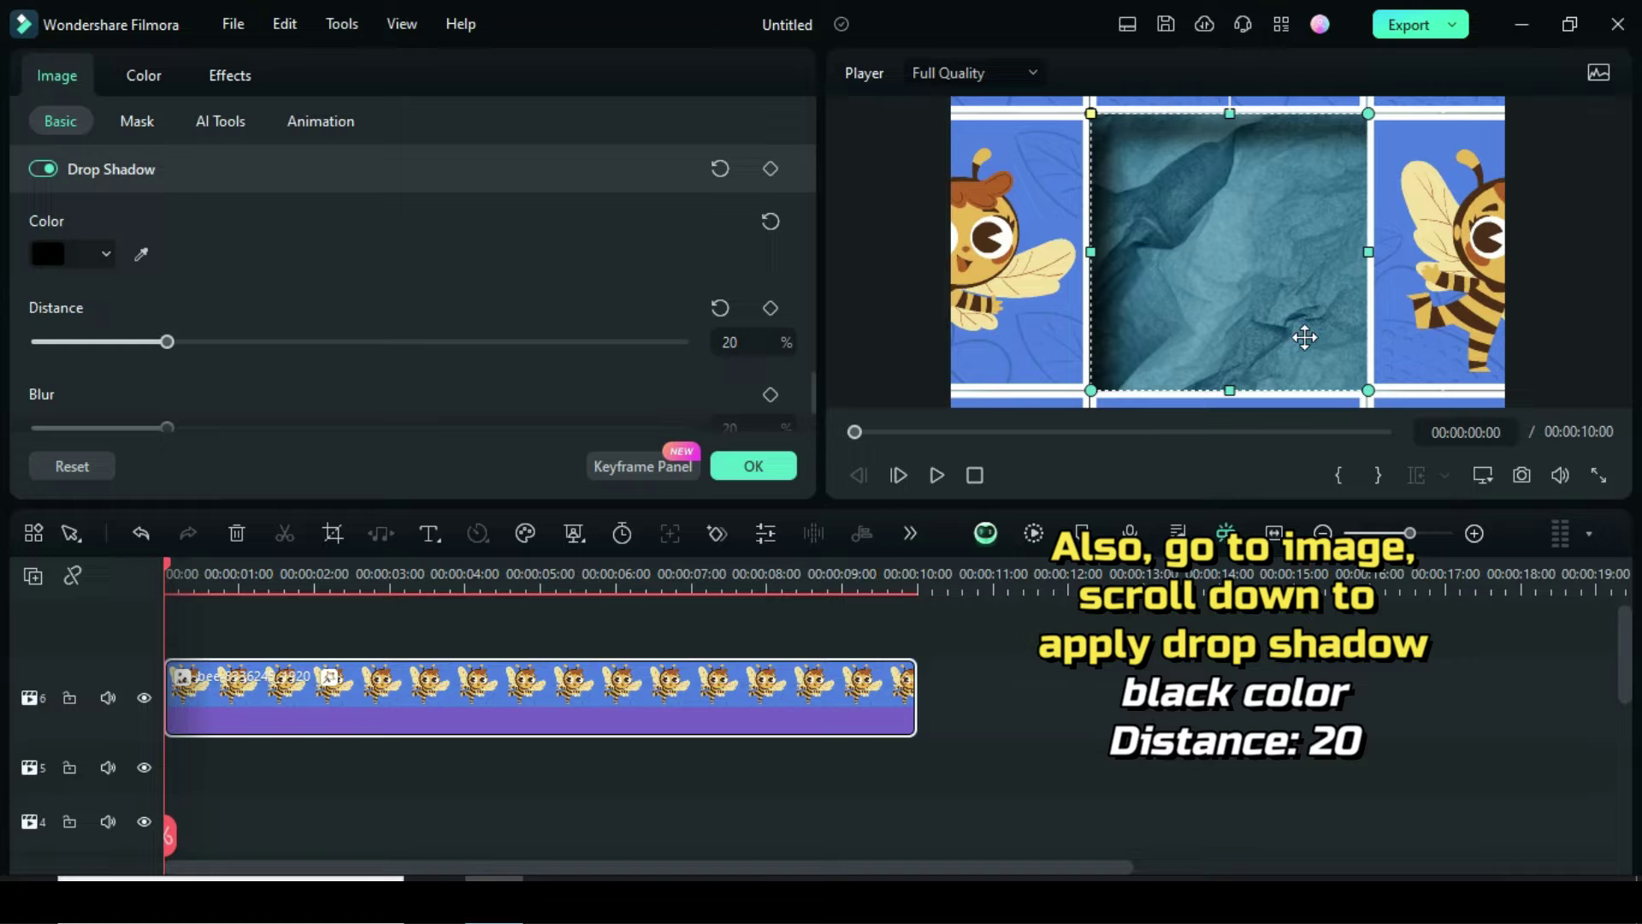
drag(812, 393, 816, 163)
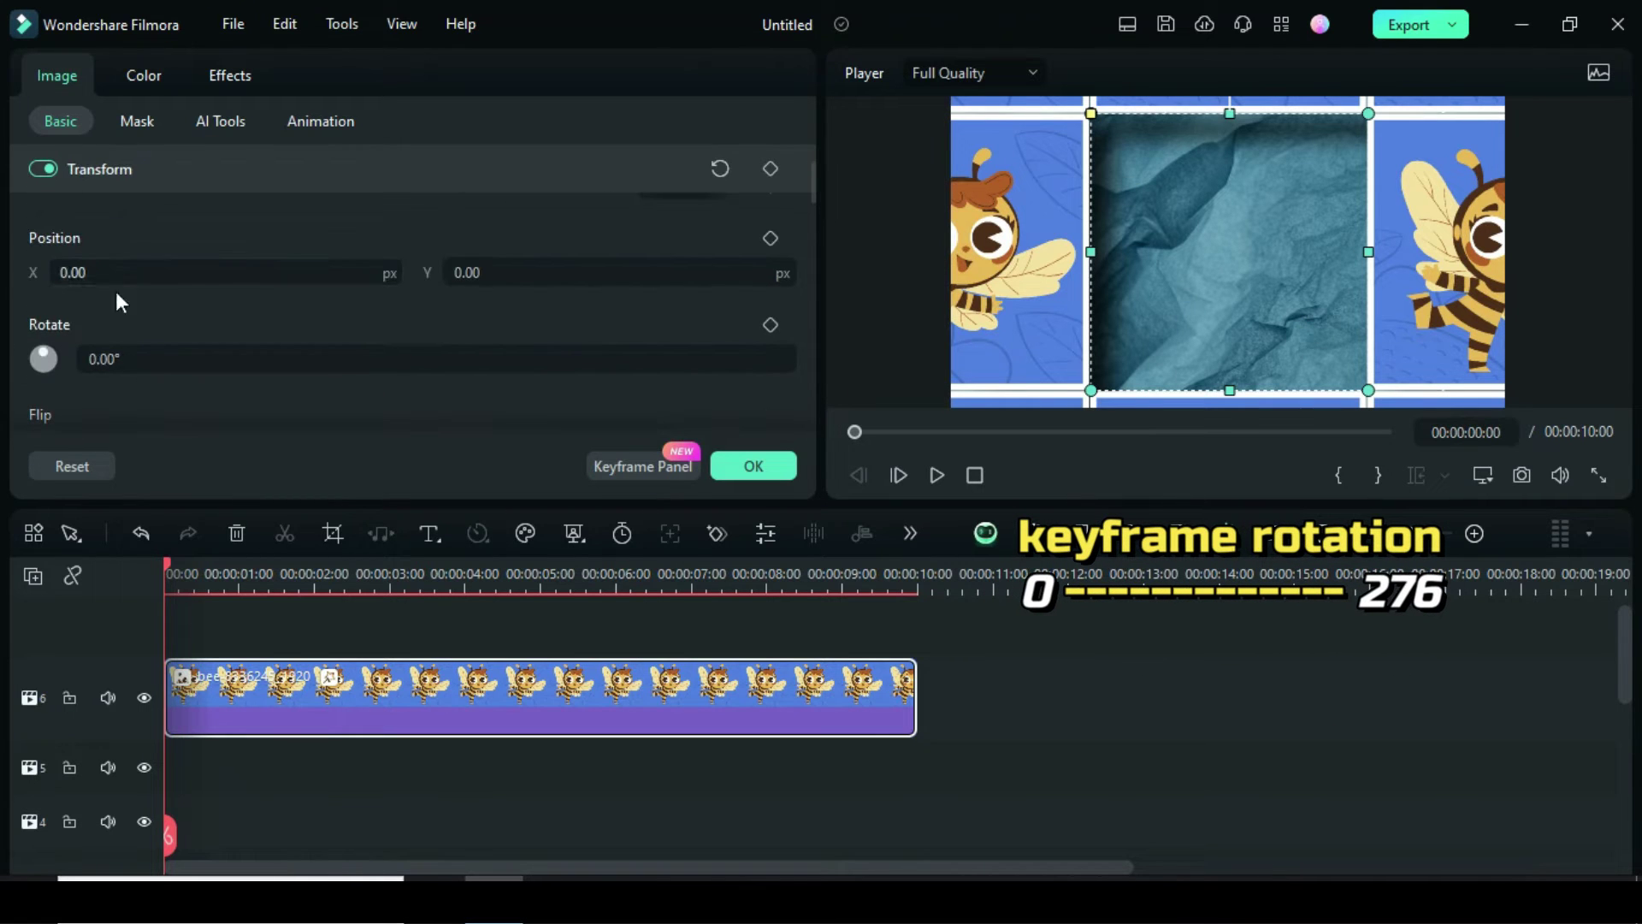
Keyframe the bee clip's rotation from 0° at the start to 276° at the end.
click(769, 325)
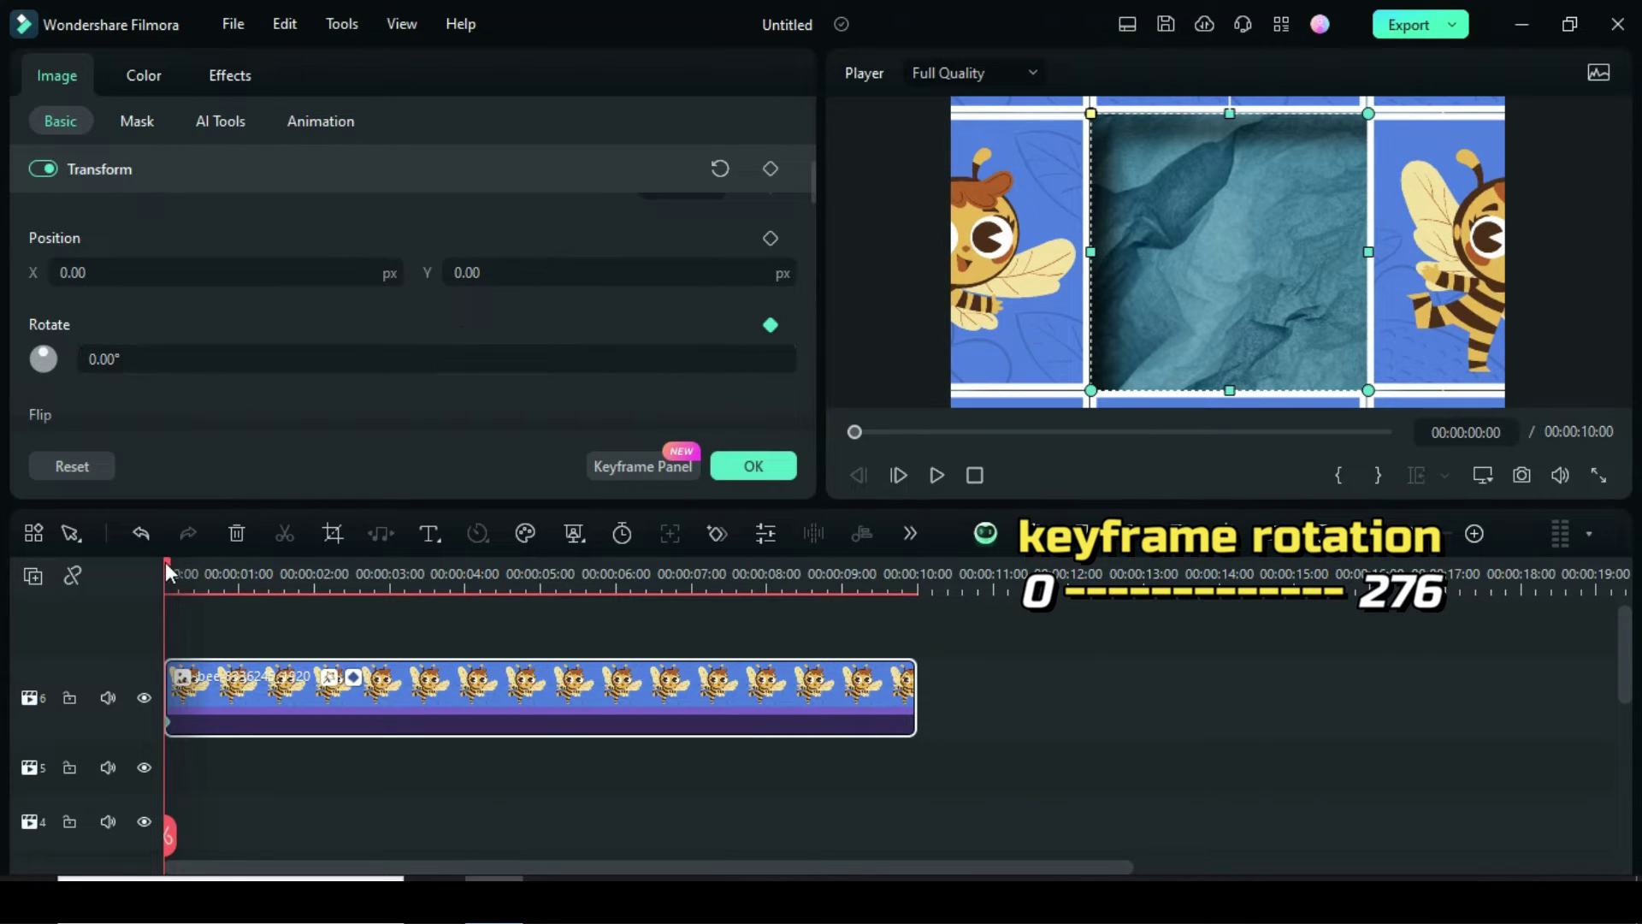
drag(166, 562, 911, 597)
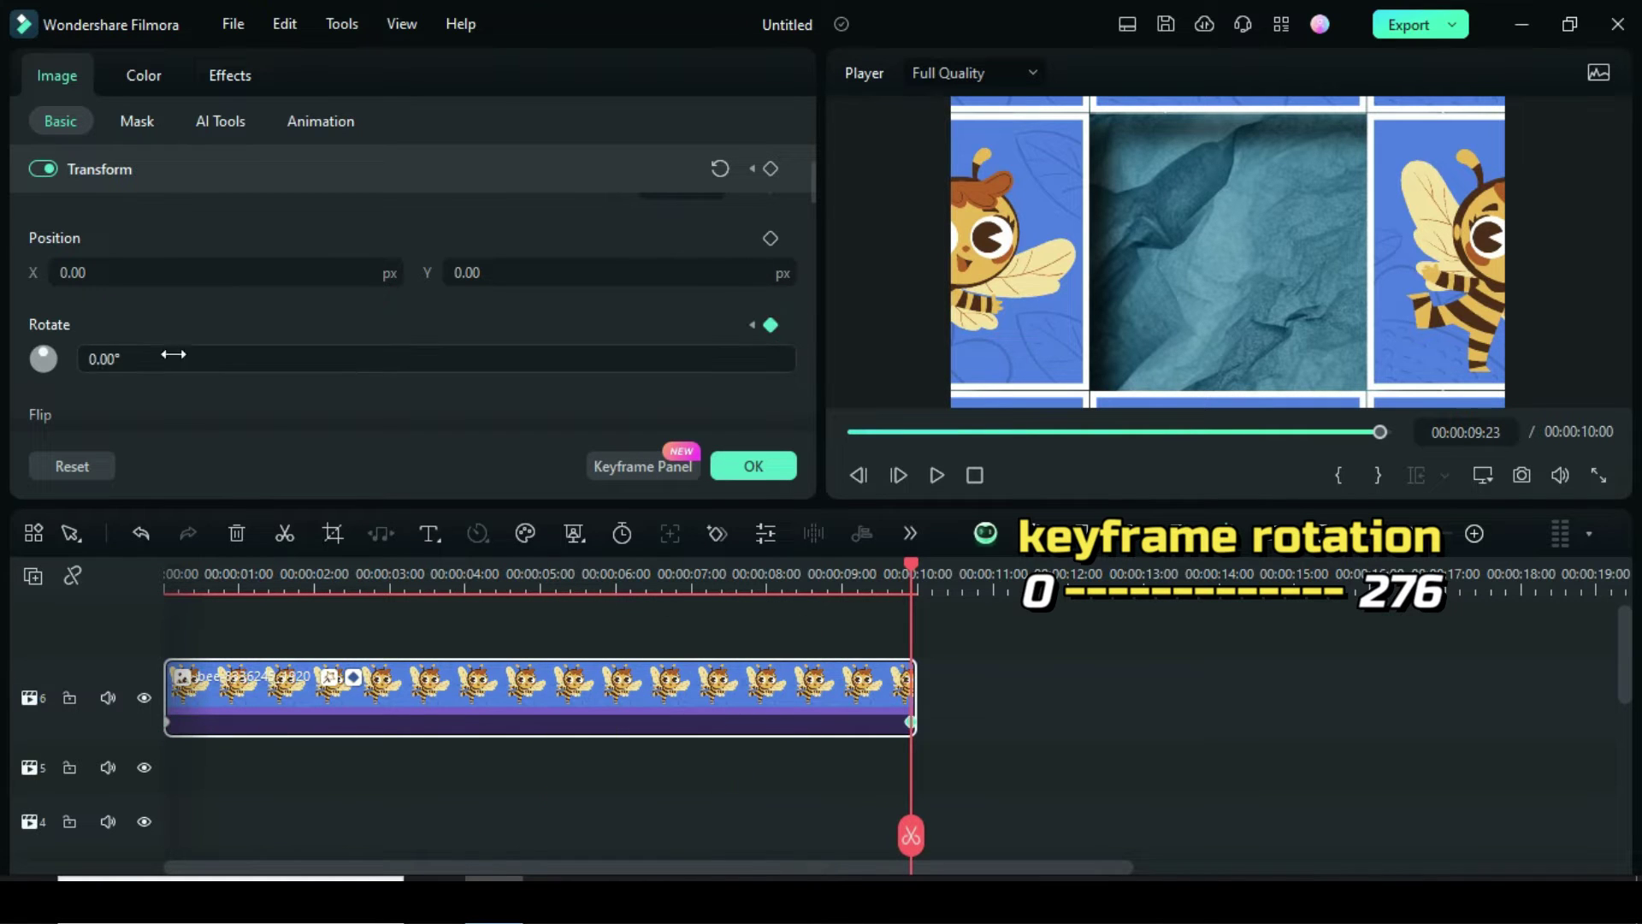
click(140, 359)
text(276)
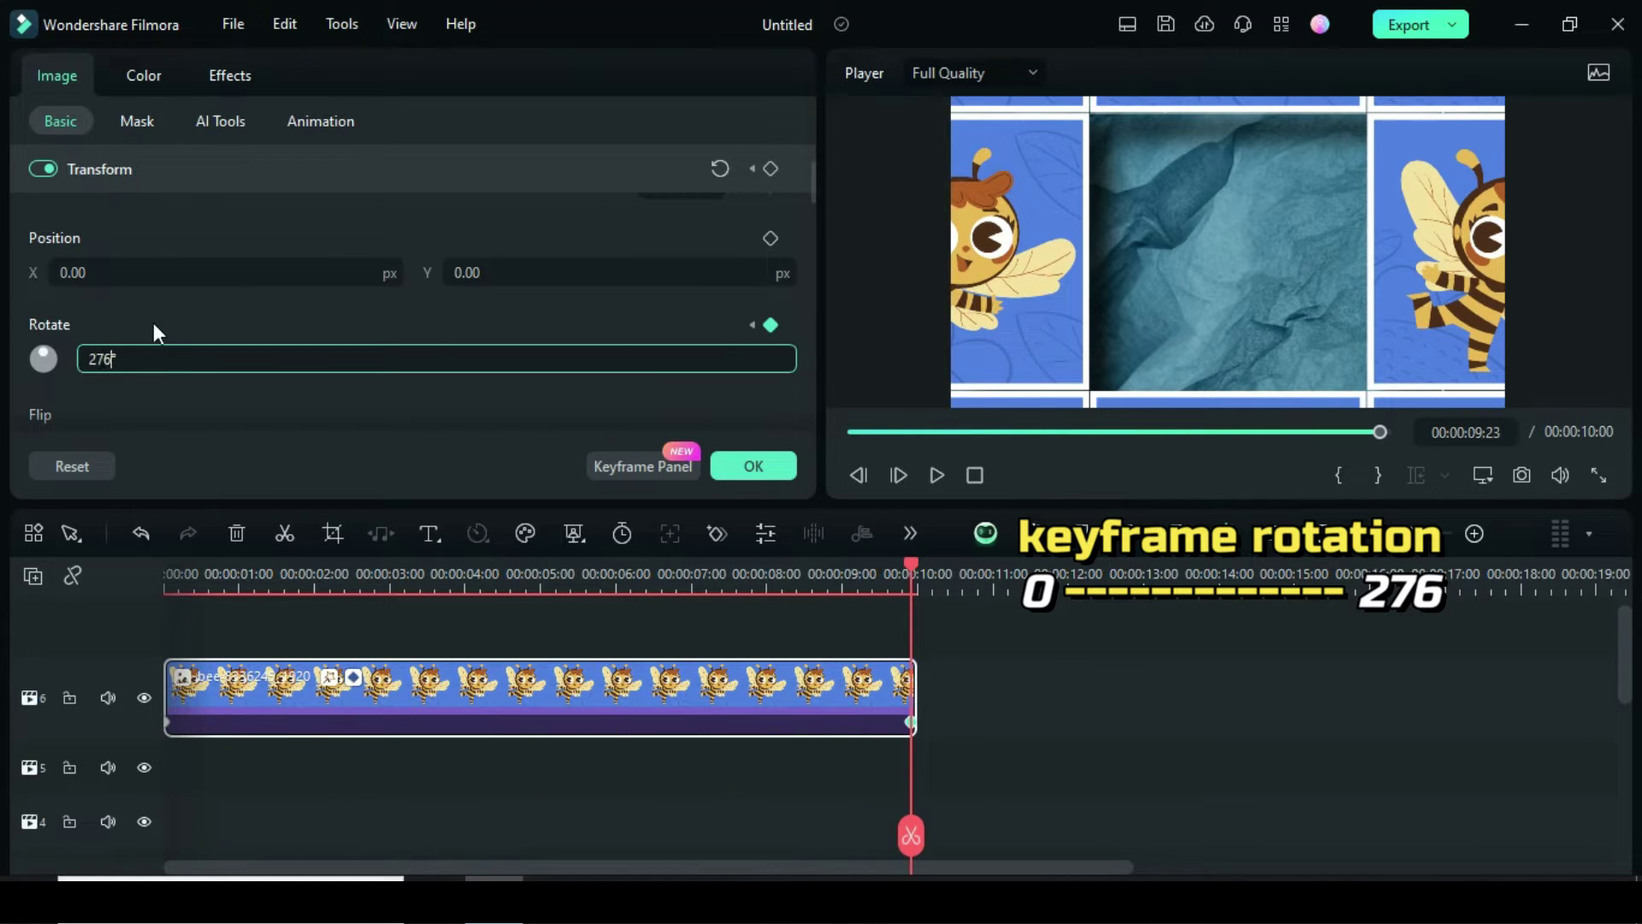
key(Return)
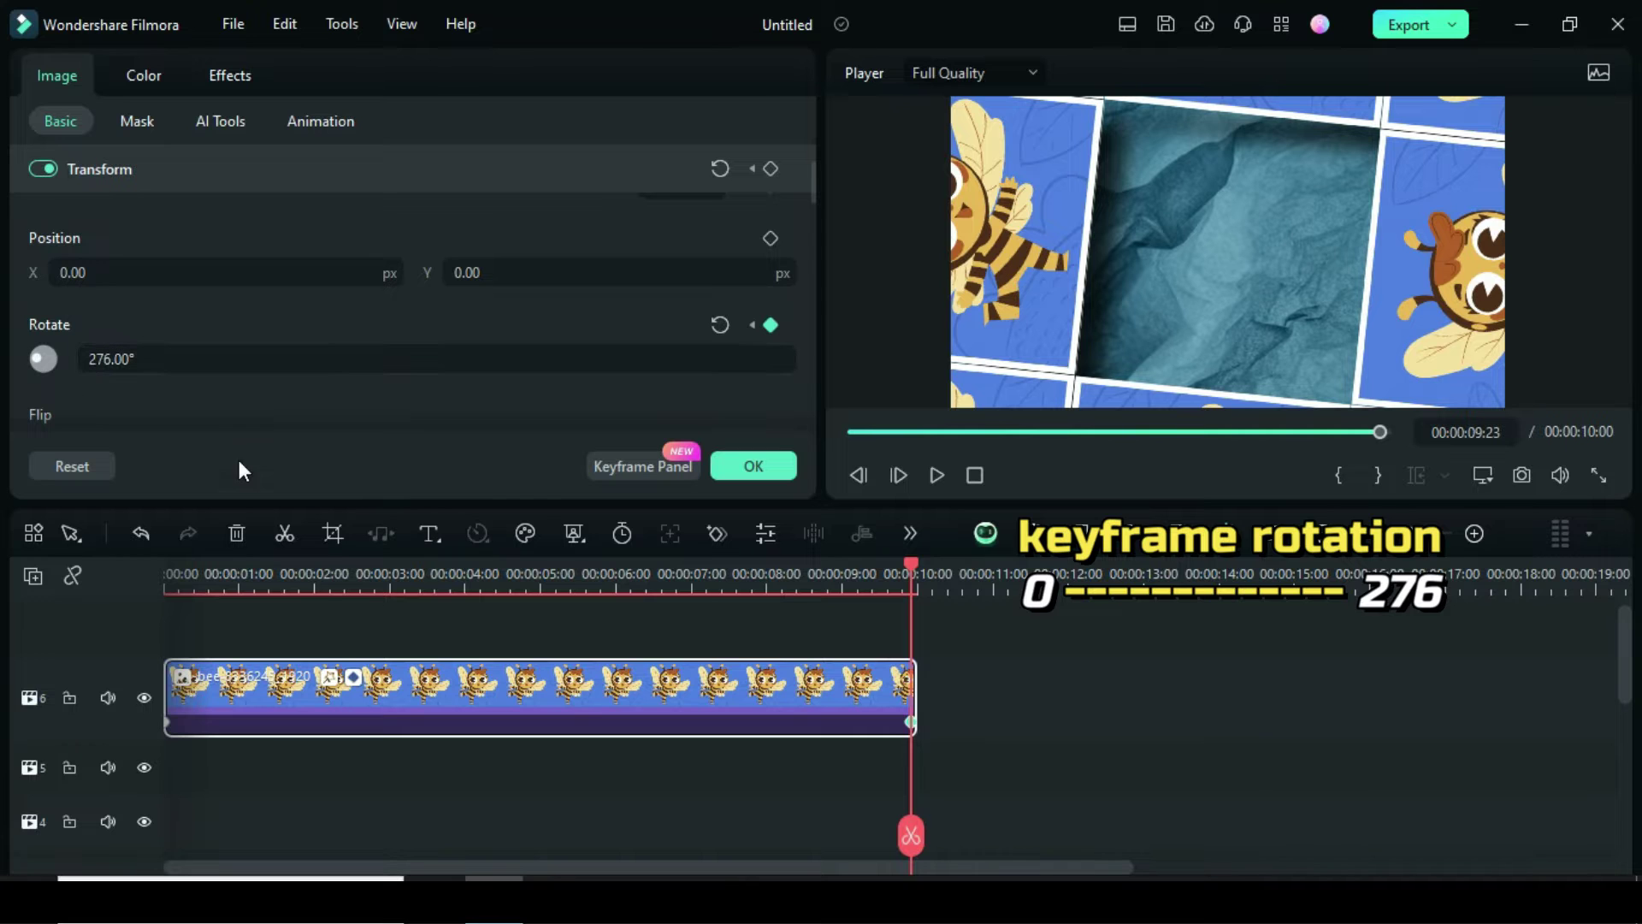
Apply Ease in to the rotation keyframes and play back the animation from the start.
click(633, 469)
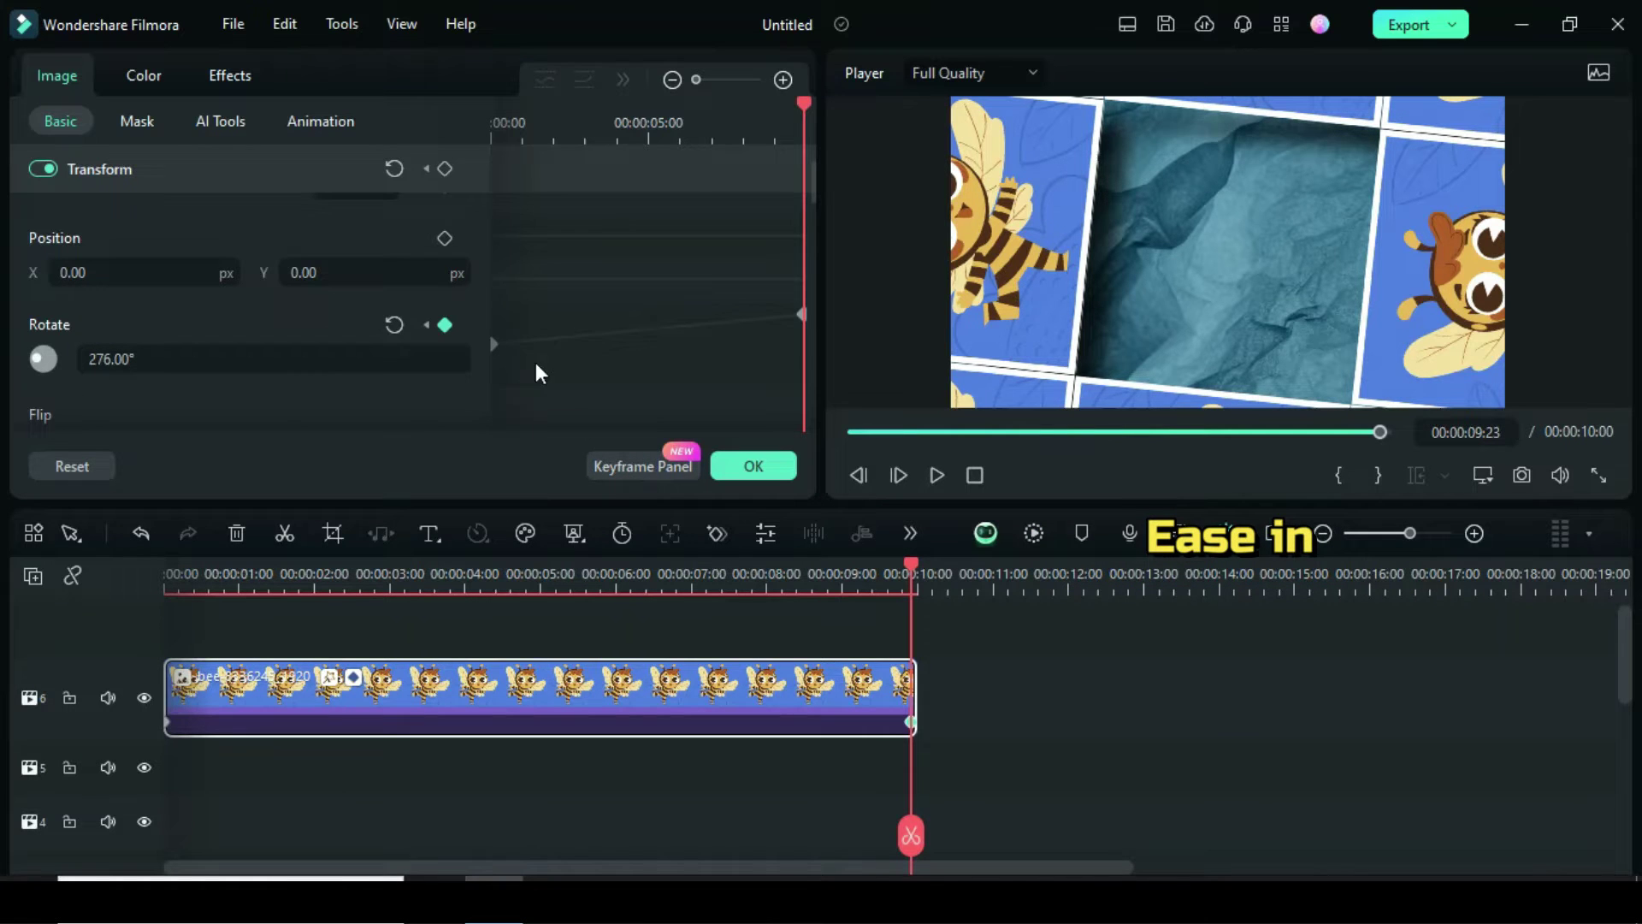
drag(493, 311, 813, 366)
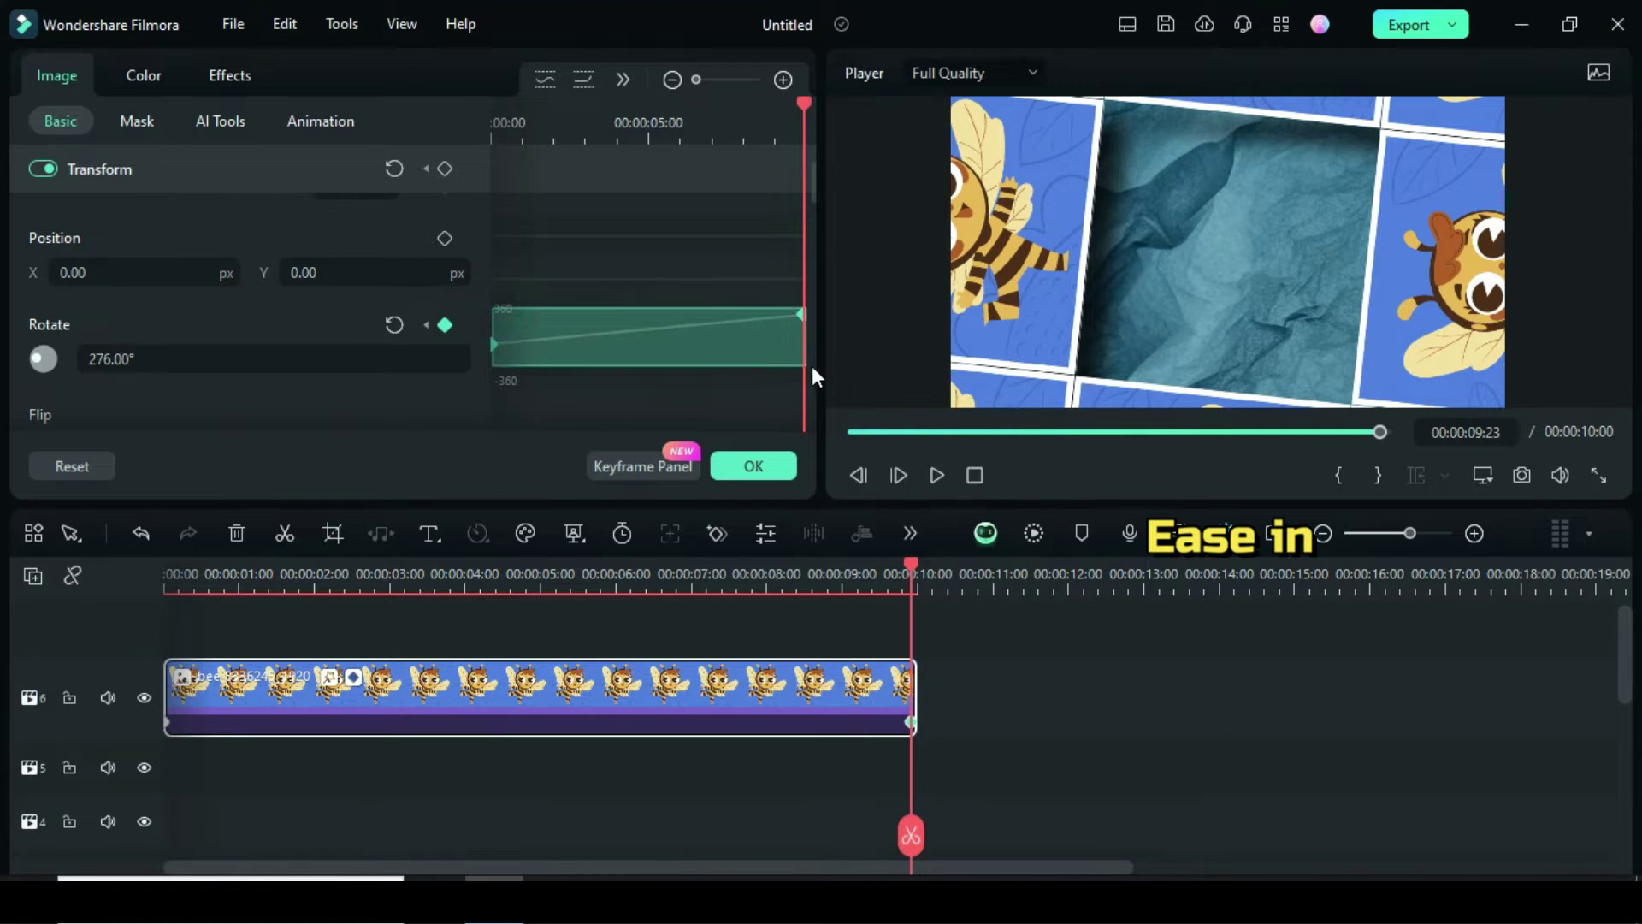
right_click(798, 318)
click(847, 553)
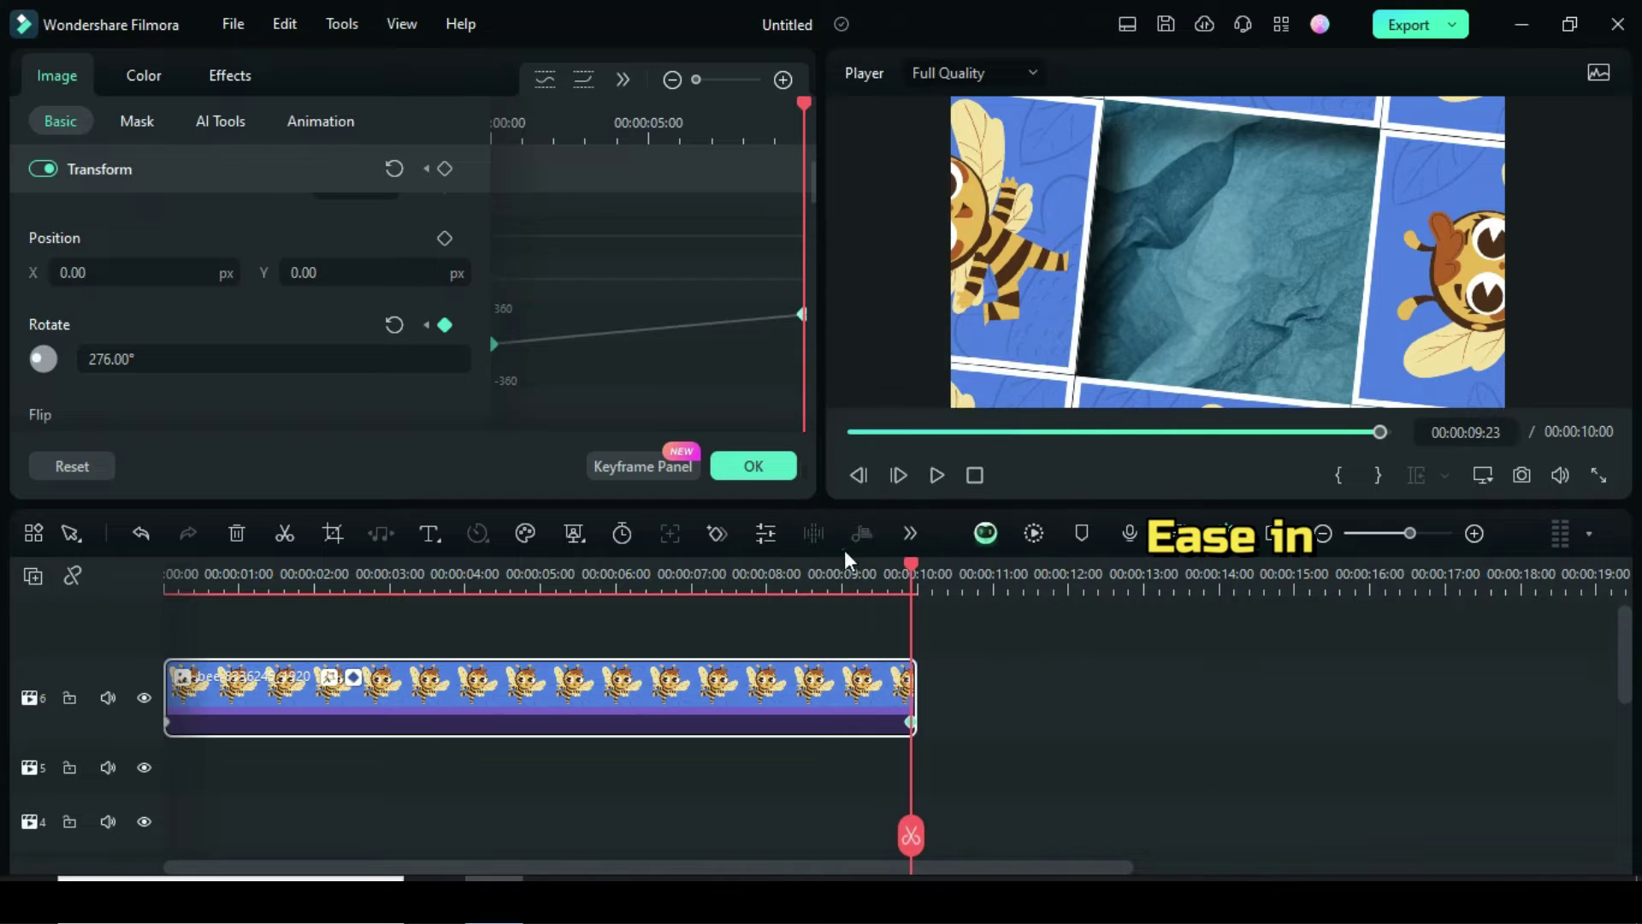
click(626, 467)
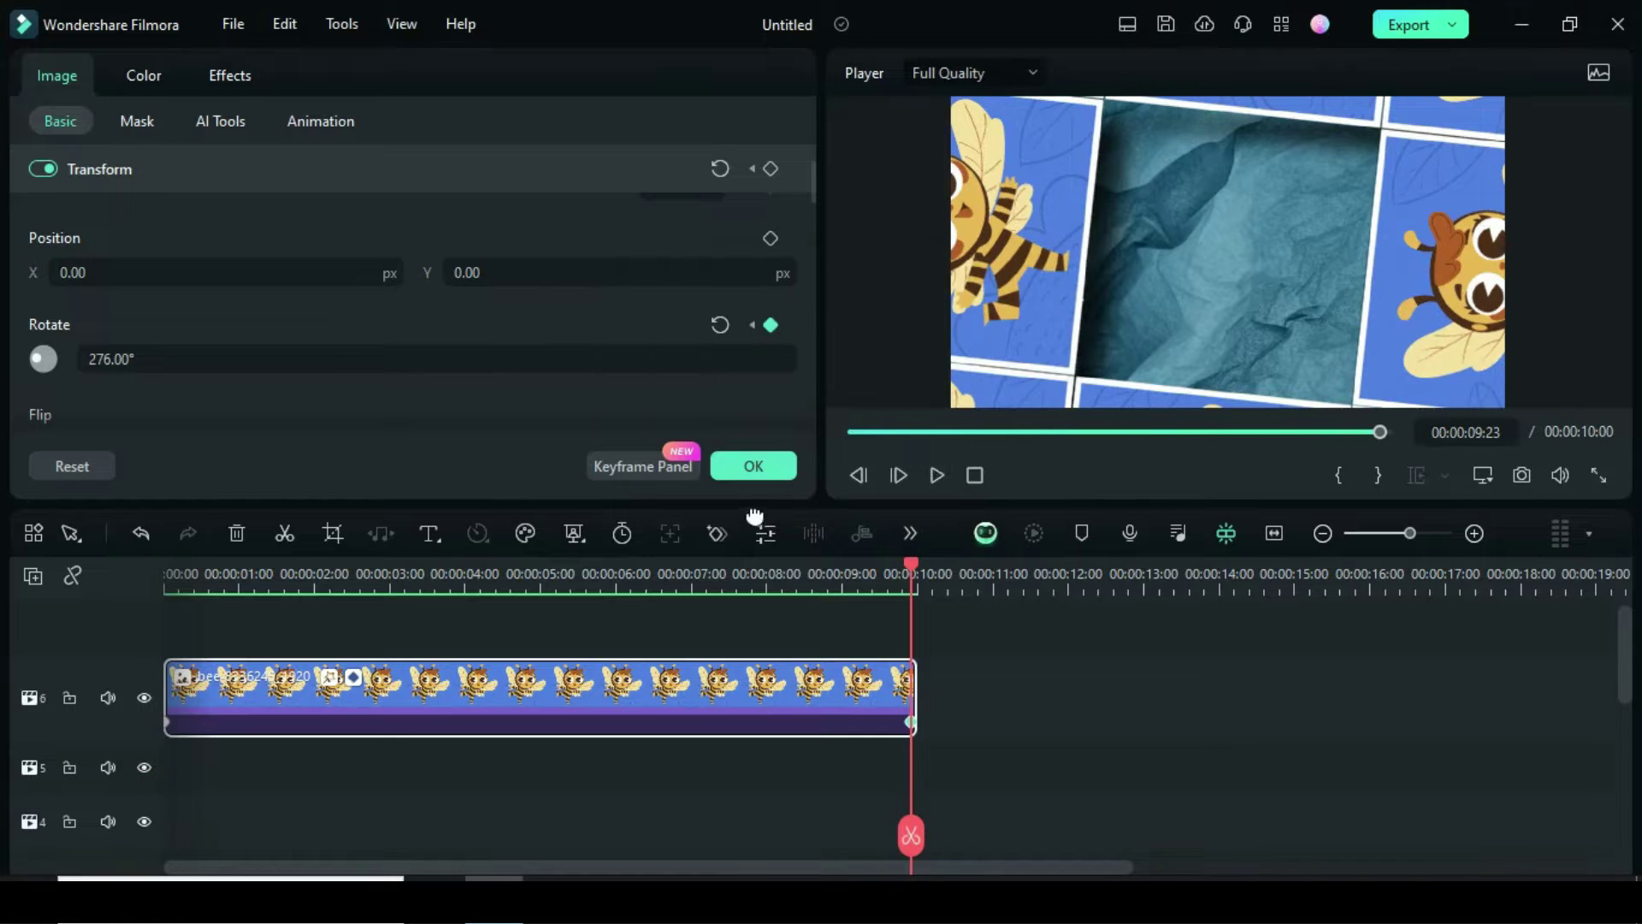
click(849, 432)
click(936, 475)
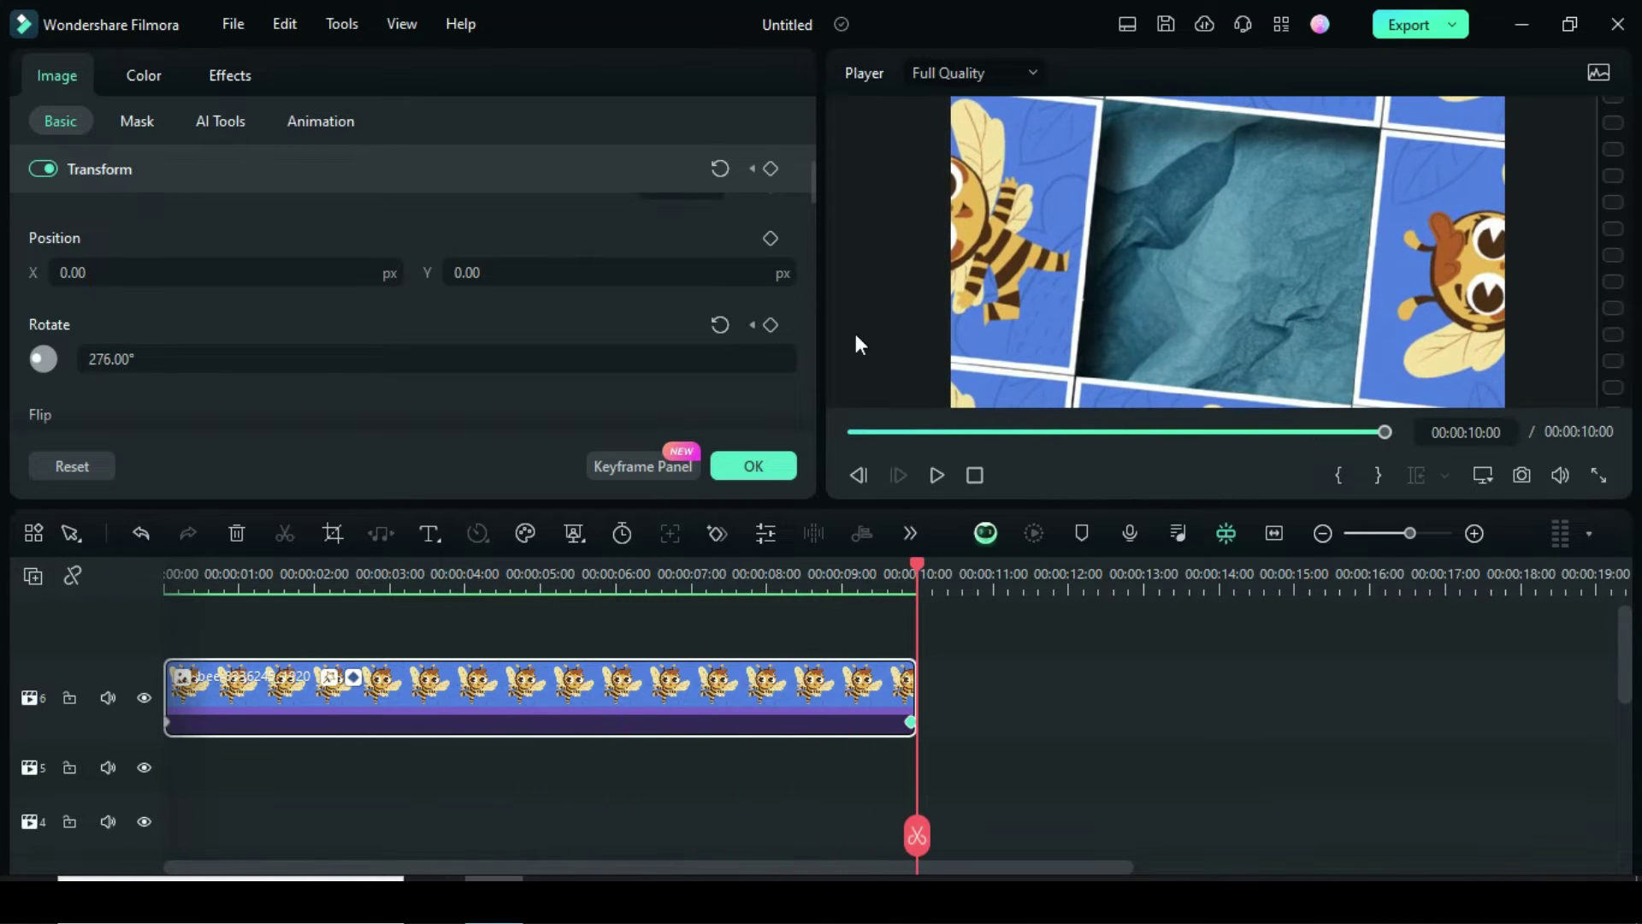
click(752, 465)
Copy the bee clip's effects and paste them onto a 10-second Snapshot_12 clip on track 5.
click(73, 85)
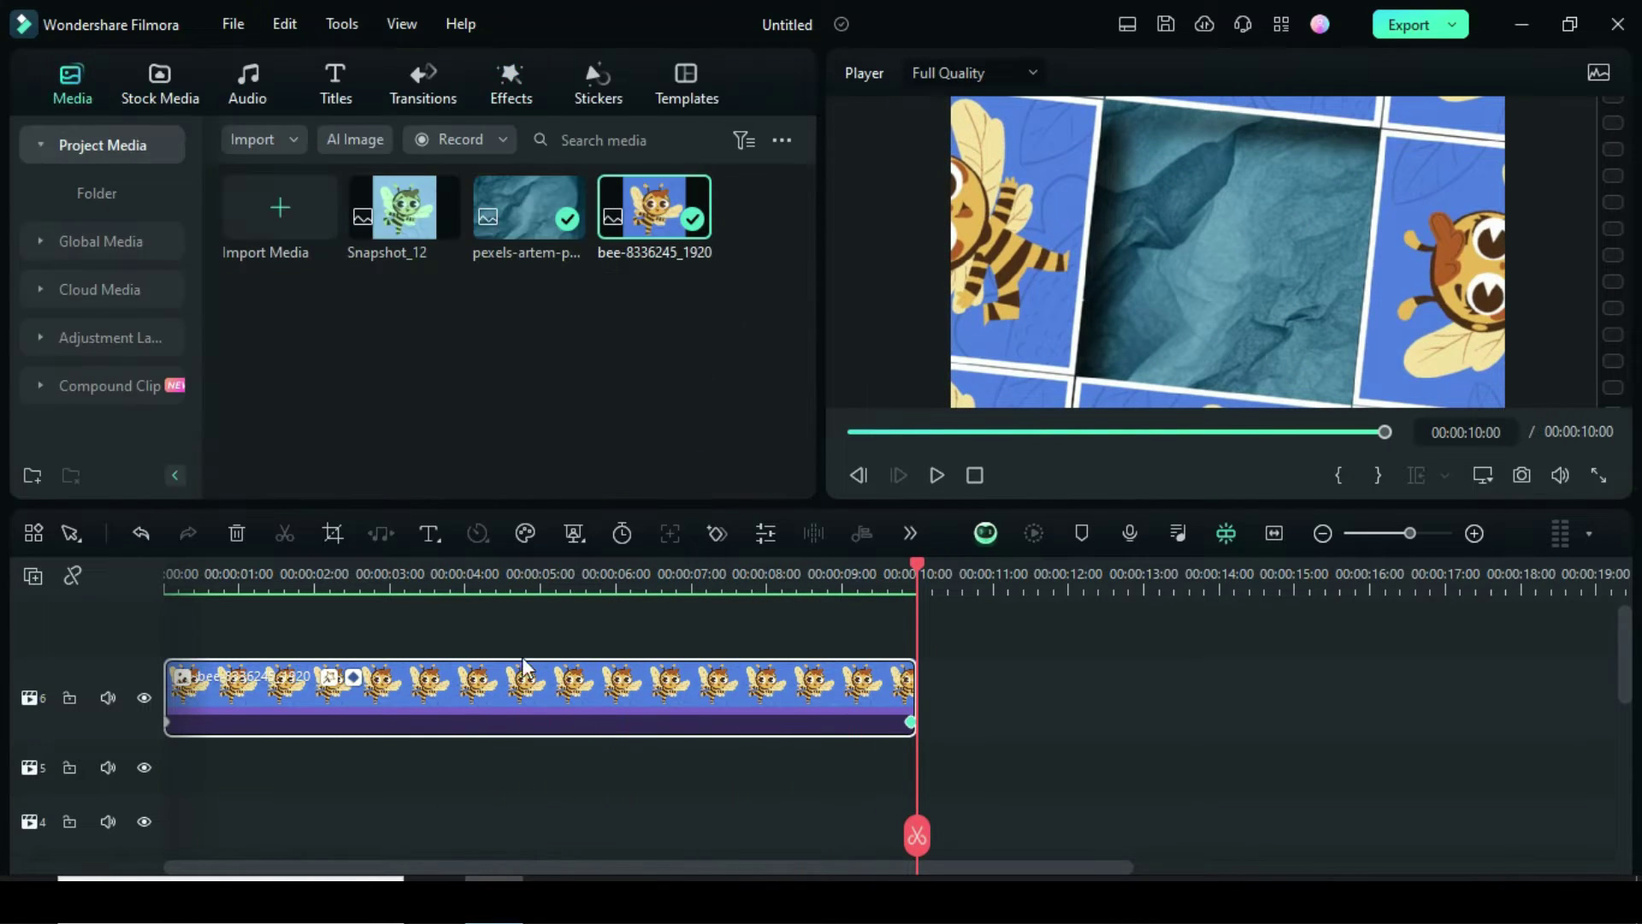
right_click(564, 693)
click(584, 782)
click(854, 431)
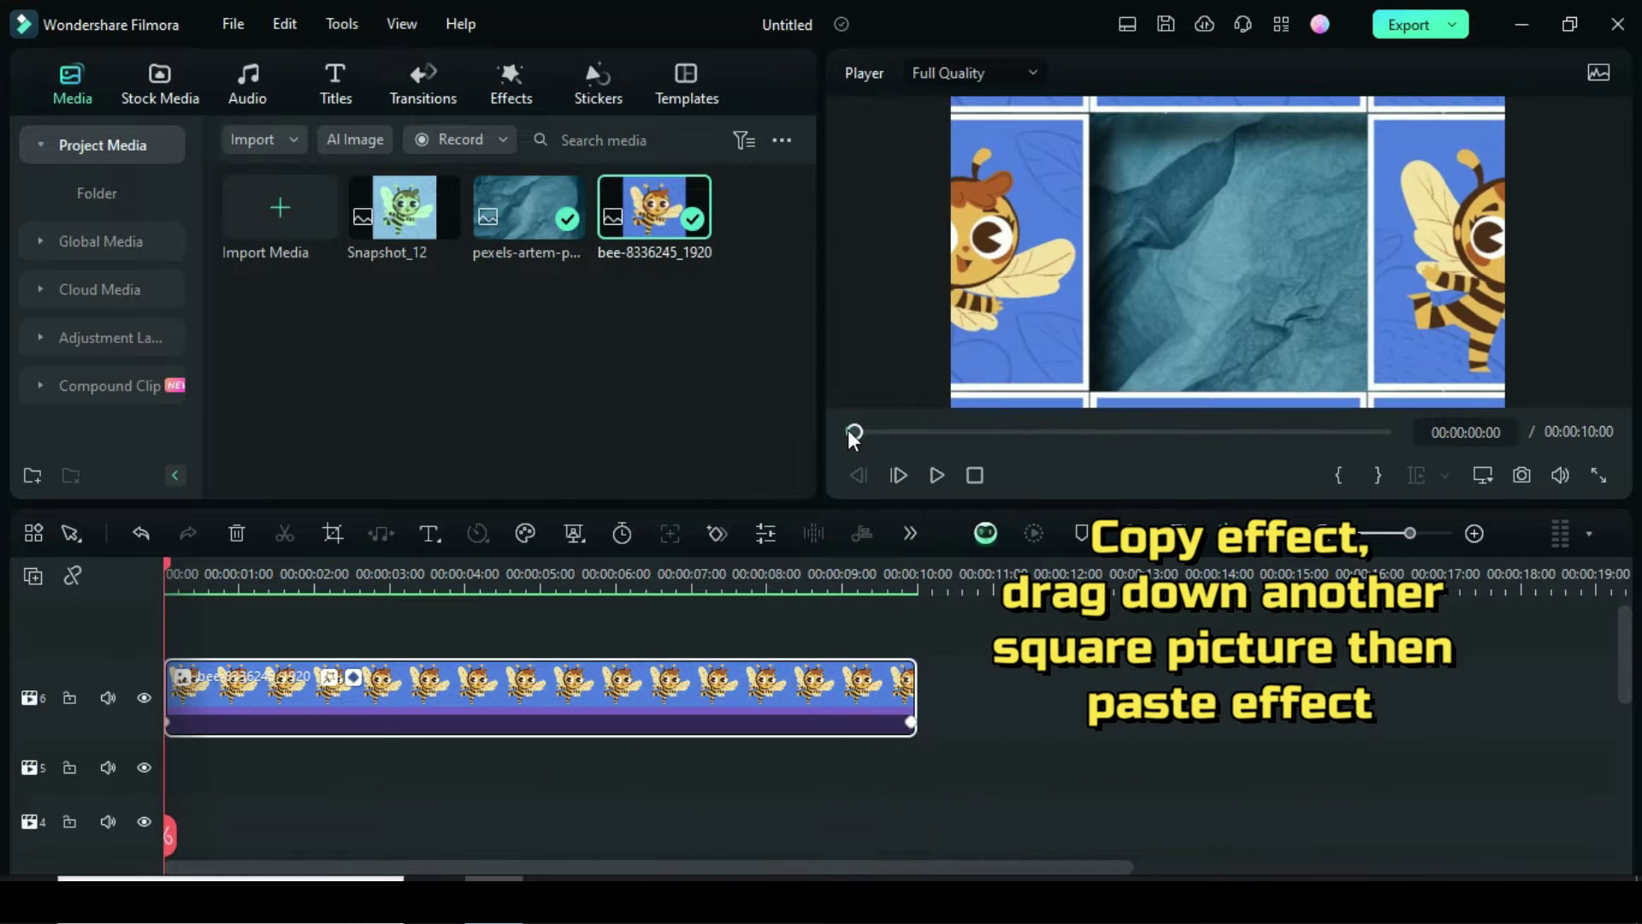
drag(366, 249, 240, 780)
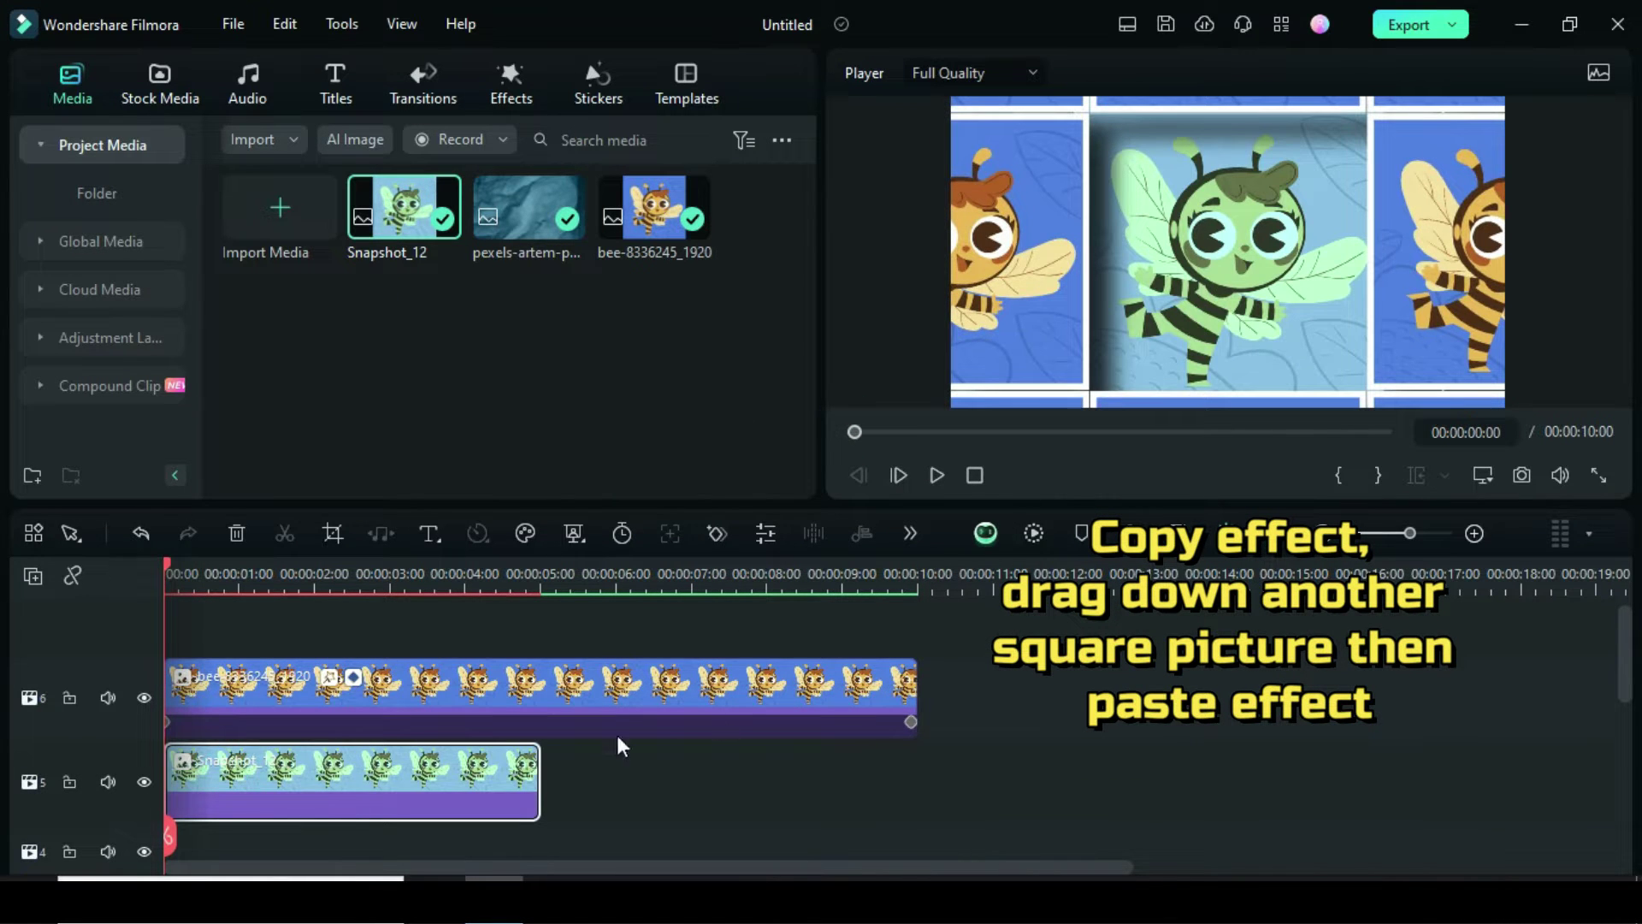
drag(531, 768, 915, 767)
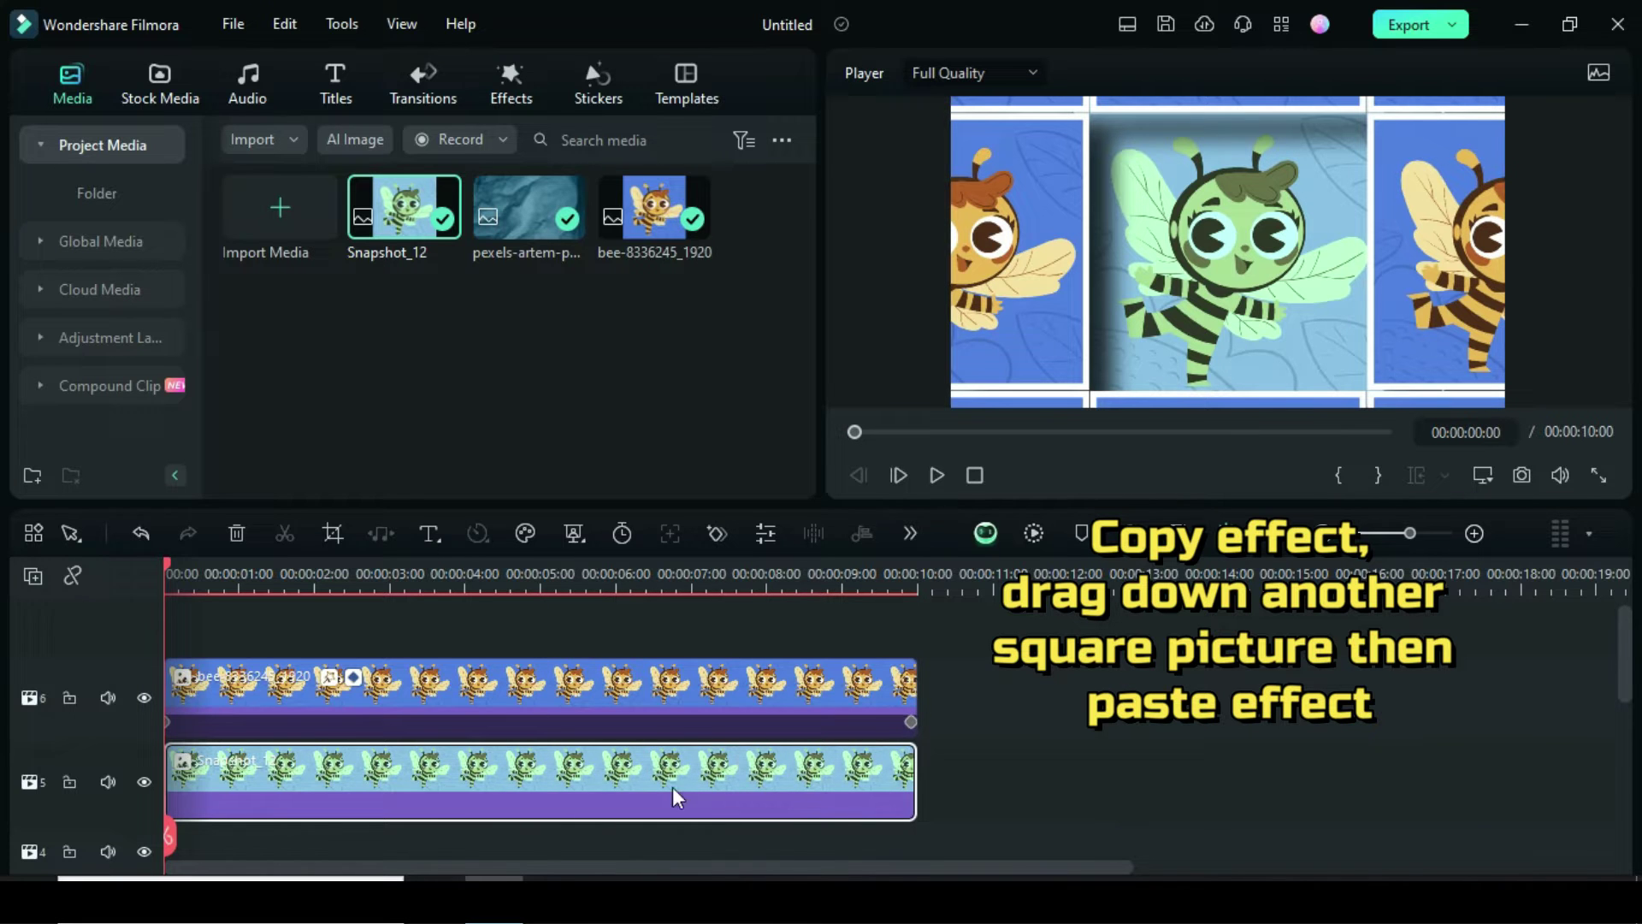
right_click(540, 777)
click(602, 808)
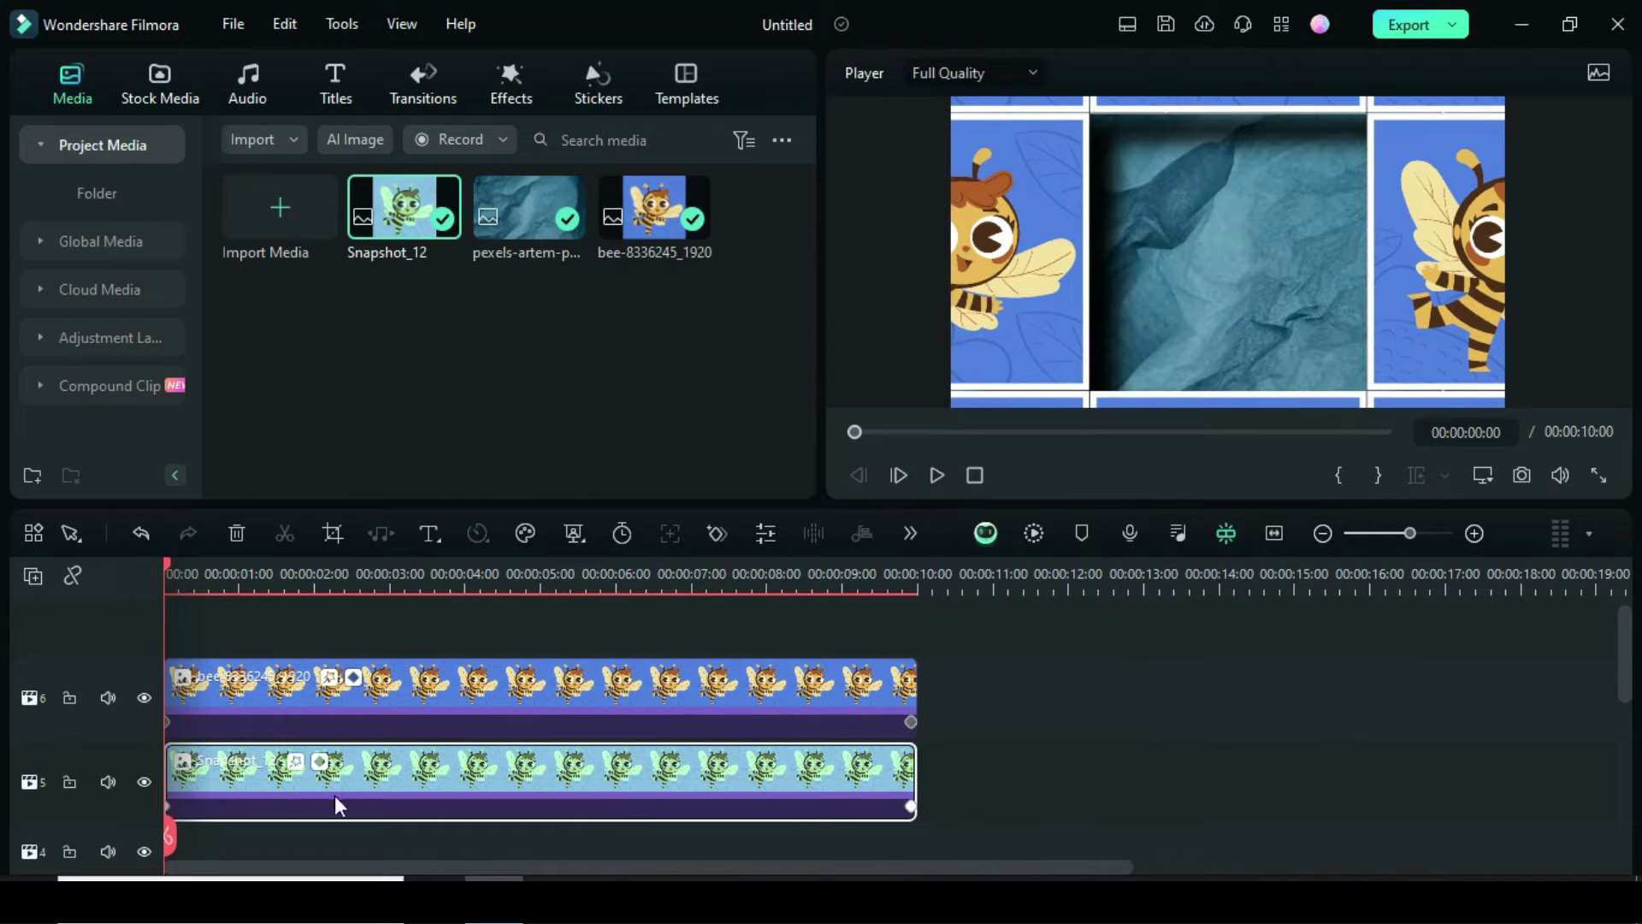
Change Snapshot_12's end rotation to -276° and its scale to 213%.
double_click(874, 768)
click(910, 806)
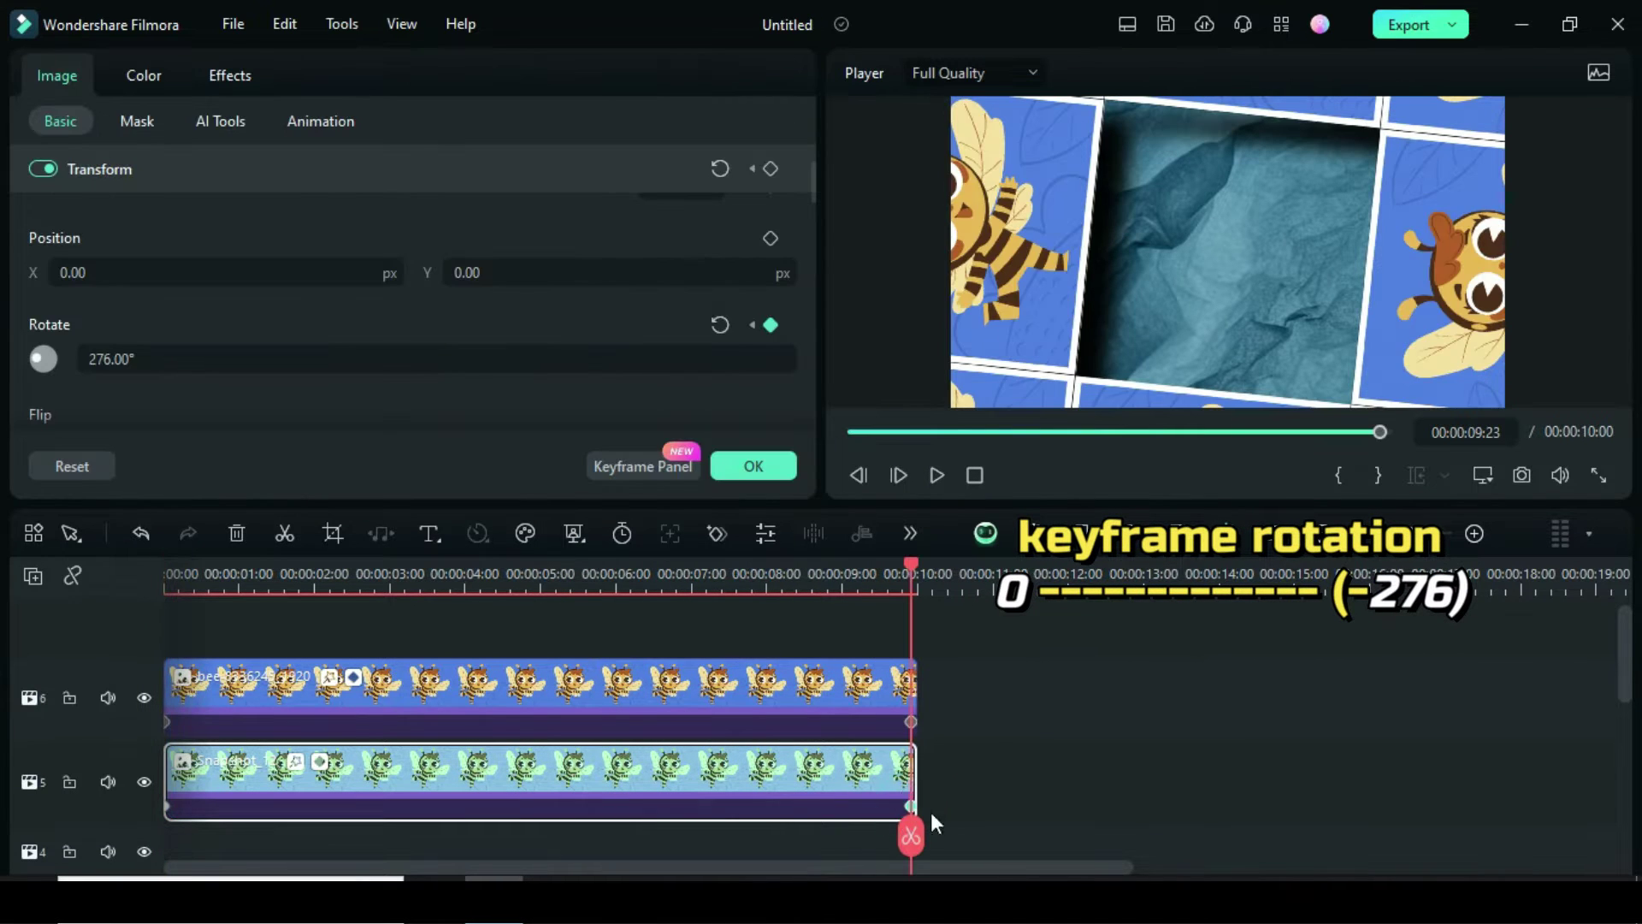
click(89, 358)
text(-)
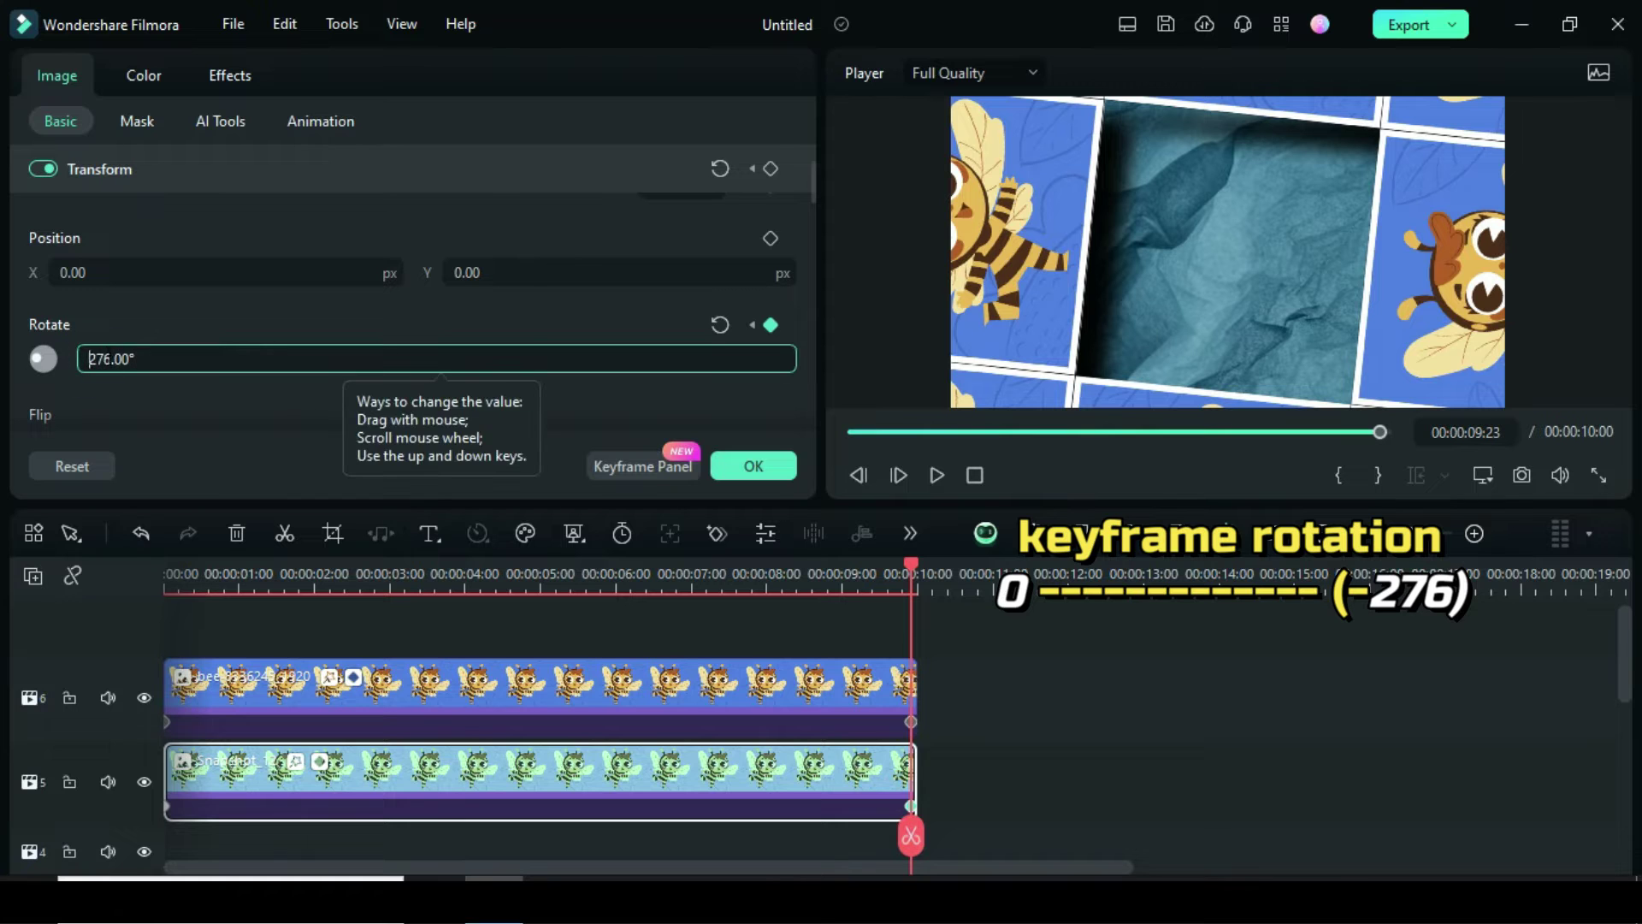
click(131, 315)
click(852, 432)
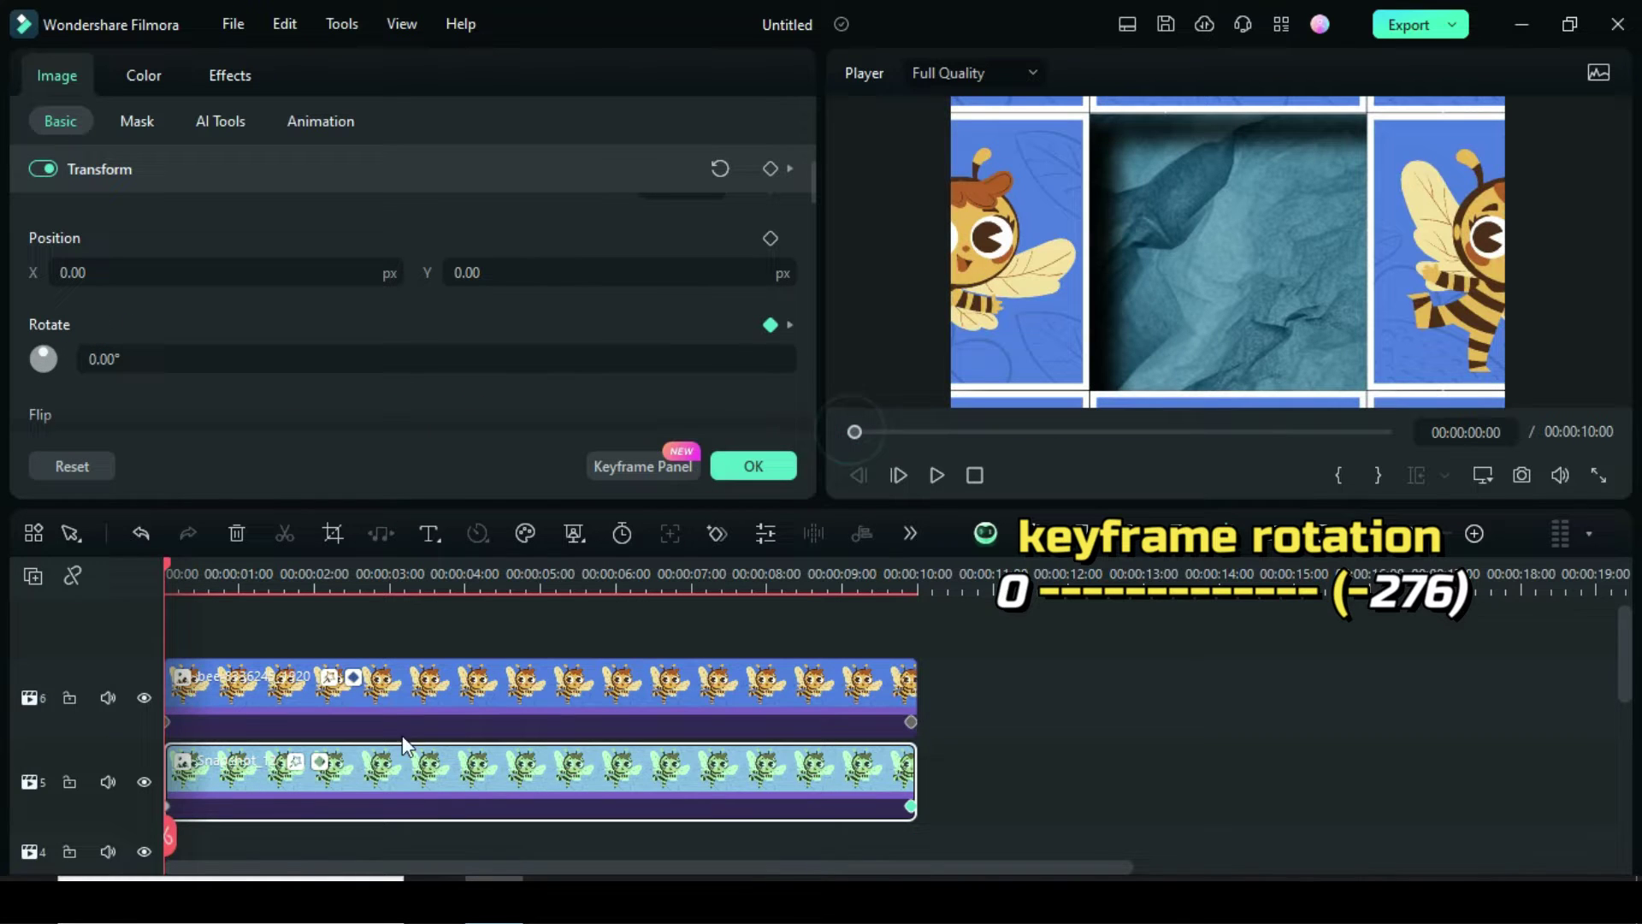
drag(814, 192, 812, 161)
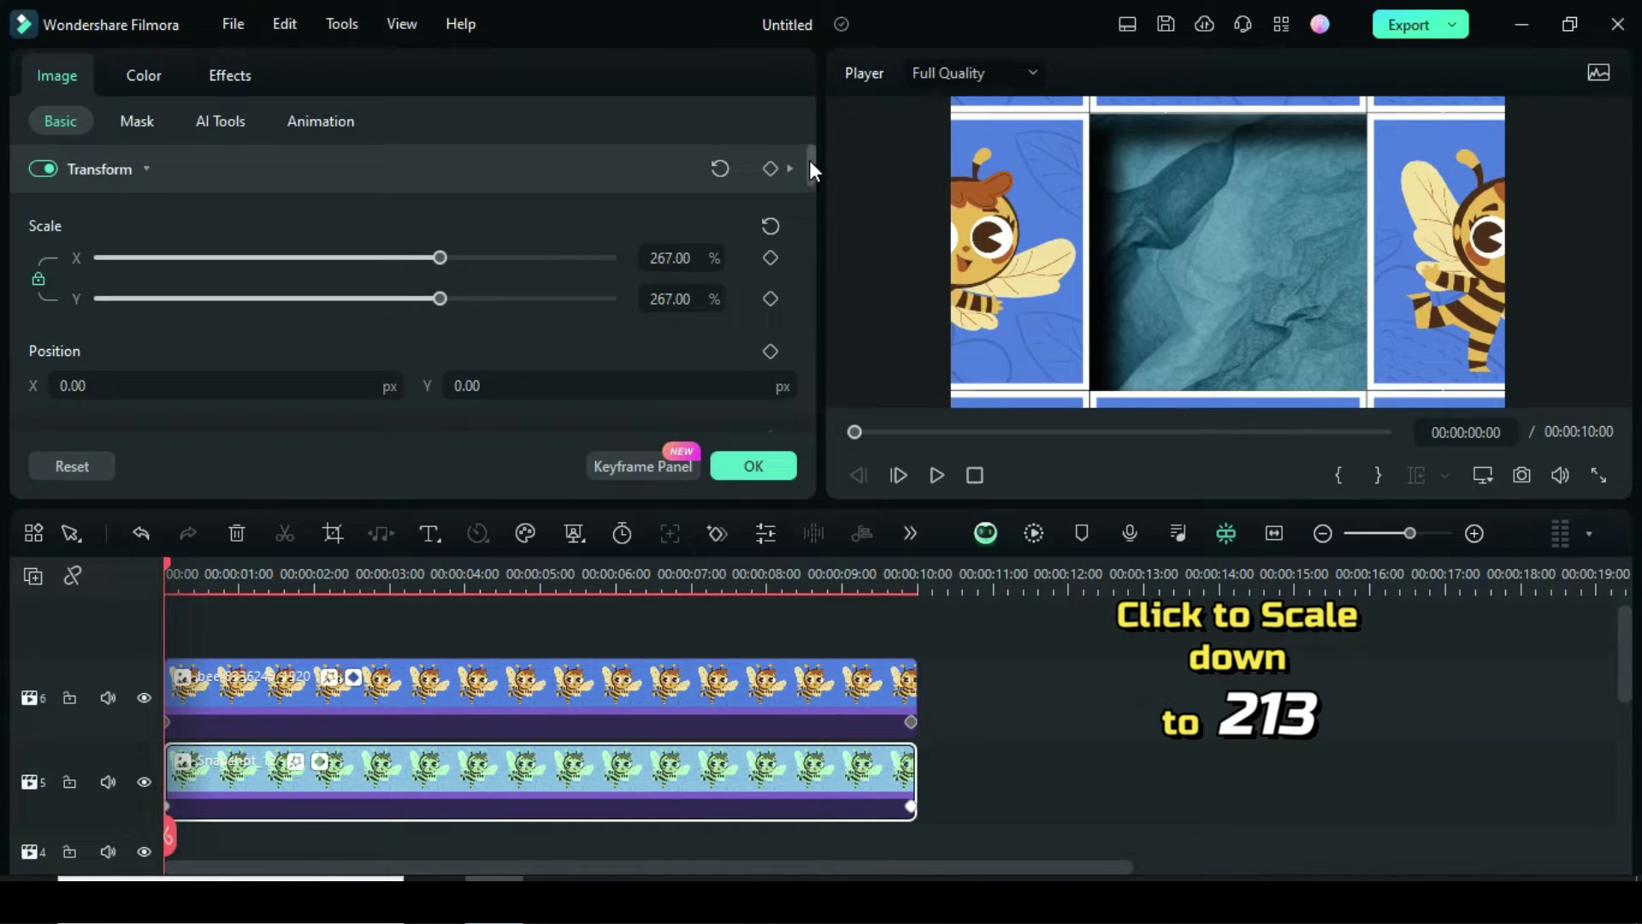
click(645, 257)
text(213)
click(597, 224)
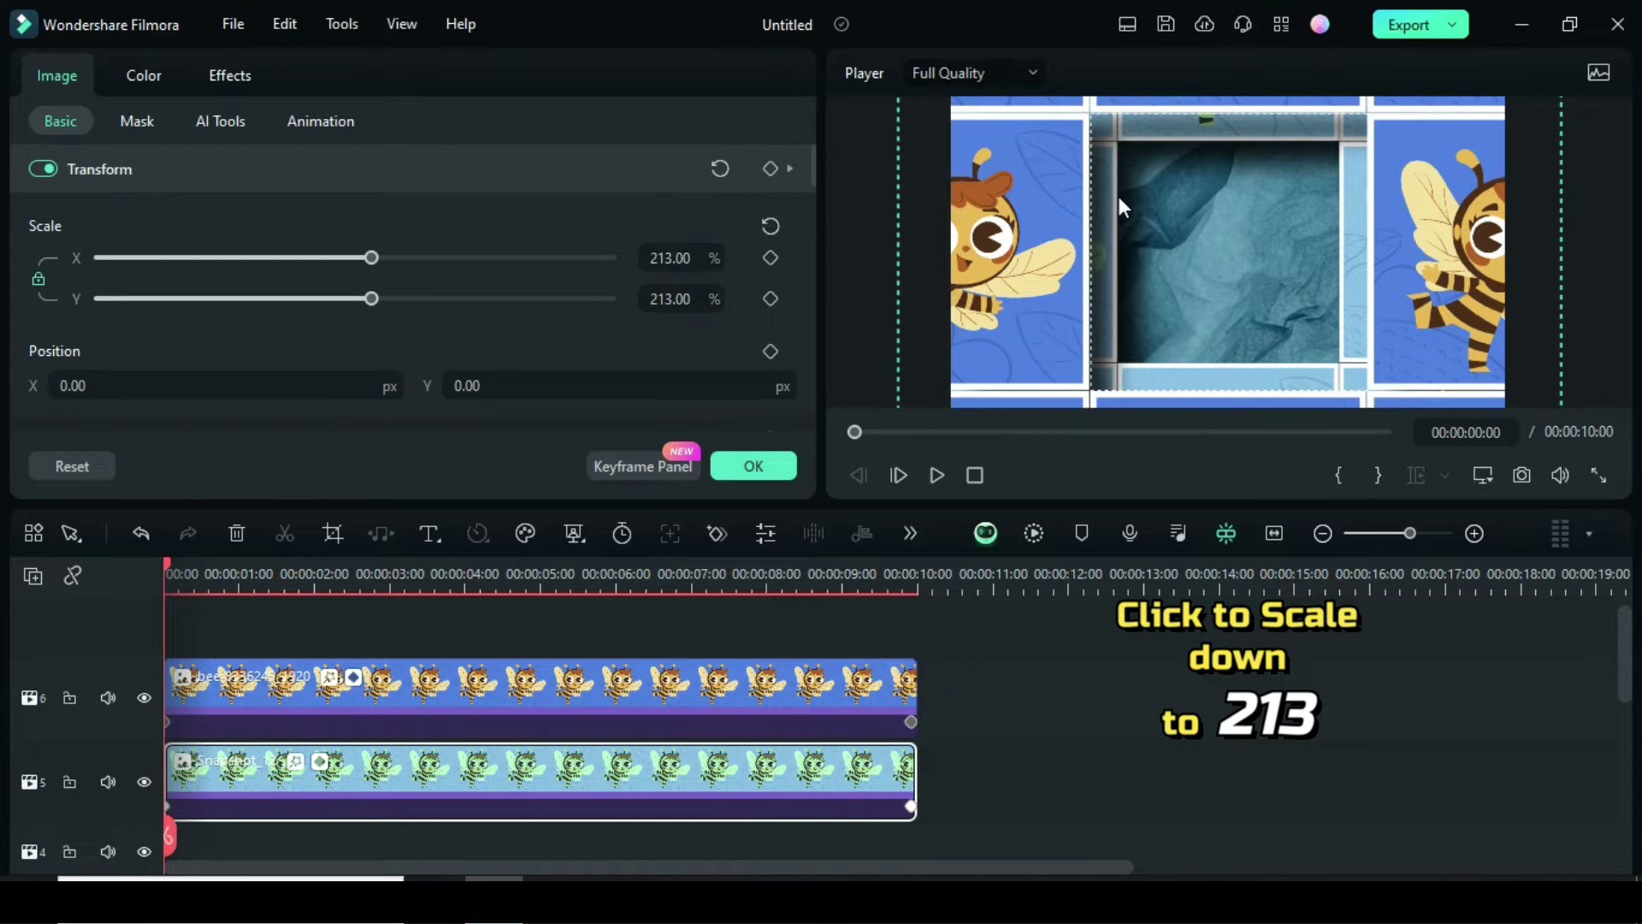
Copy the bee and Snapshot_12 clips, paste them onto tracks 4 and 3, and return playback to the start.
click(769, 472)
scroll(845, 705, down, 1)
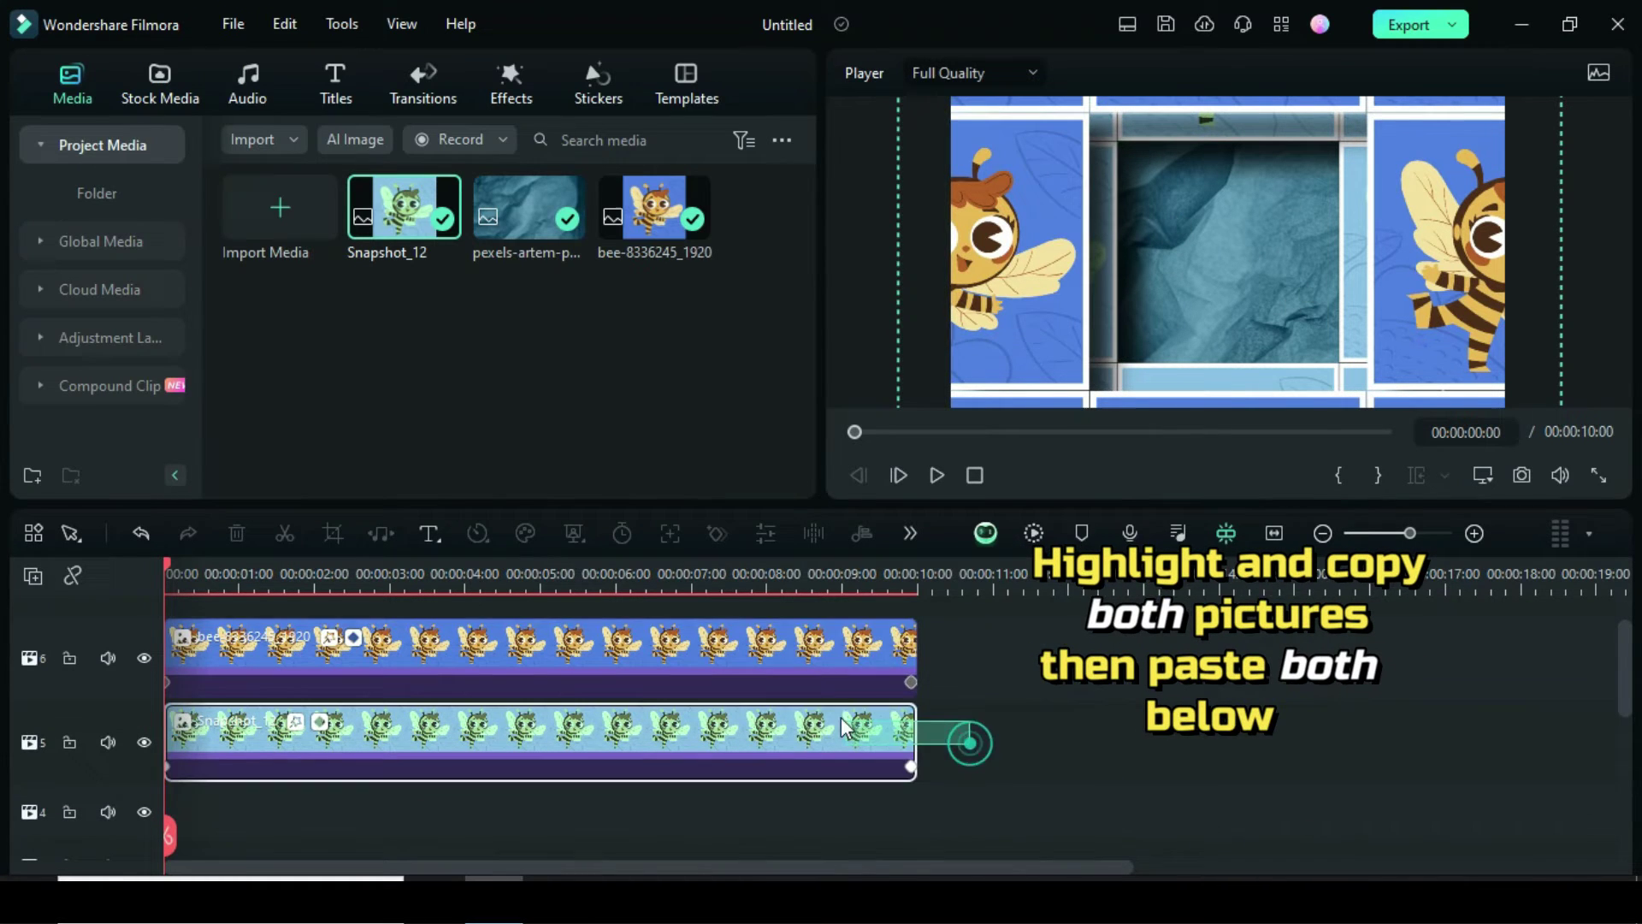
drag(971, 771, 788, 643)
right_click(788, 663)
click(833, 317)
scroll(124, 709, down, 2)
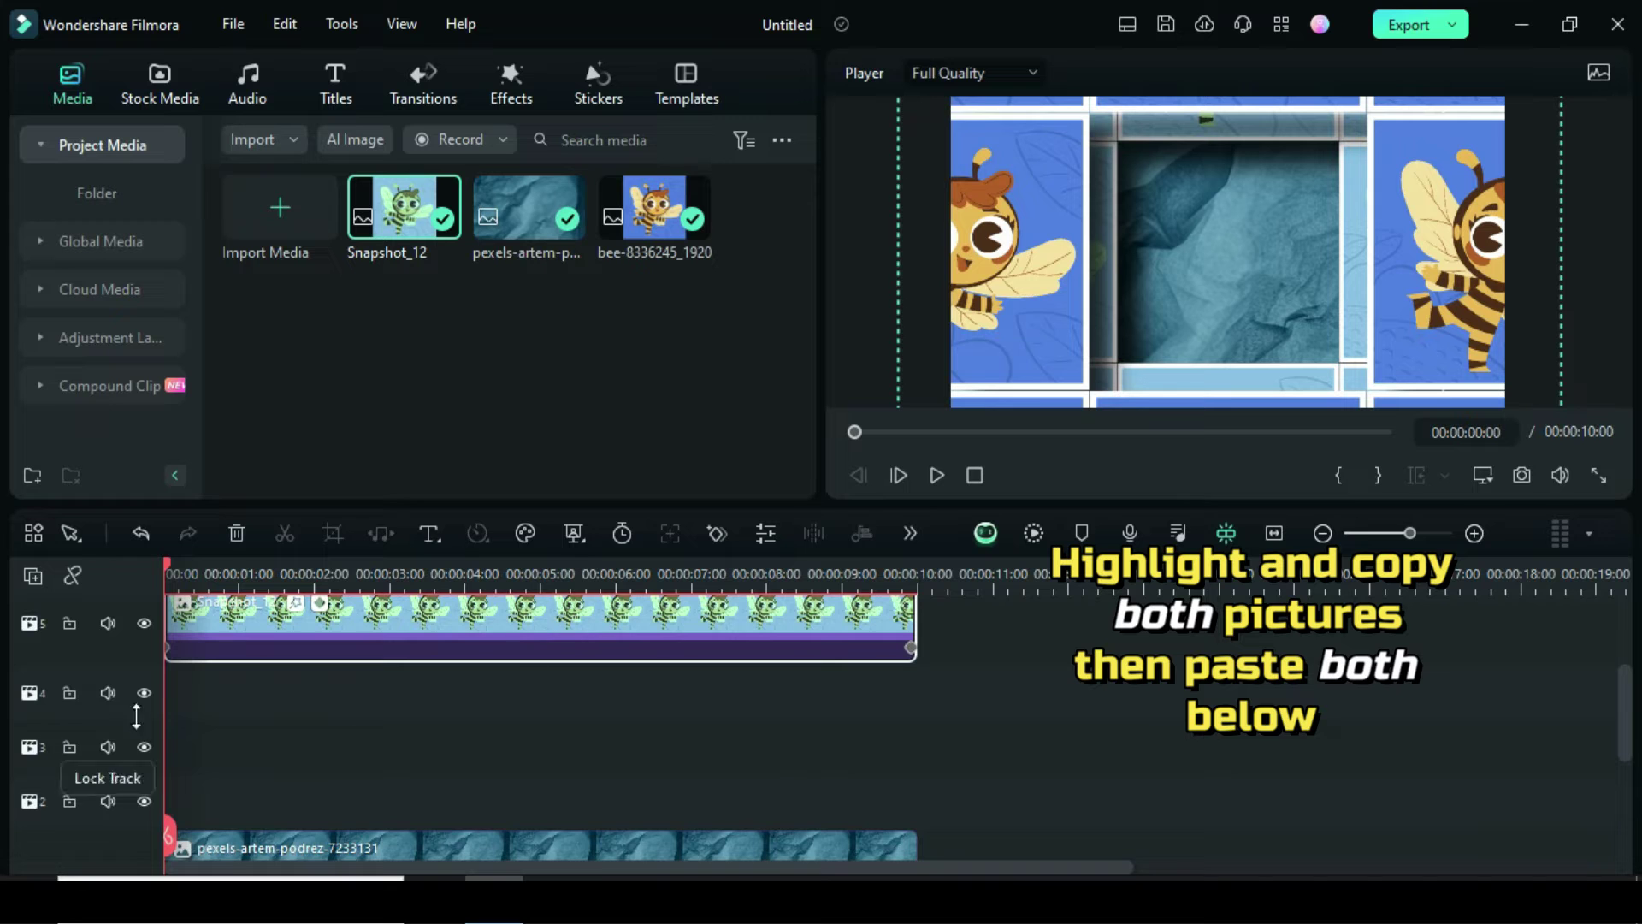
click(124, 732)
right_click(228, 737)
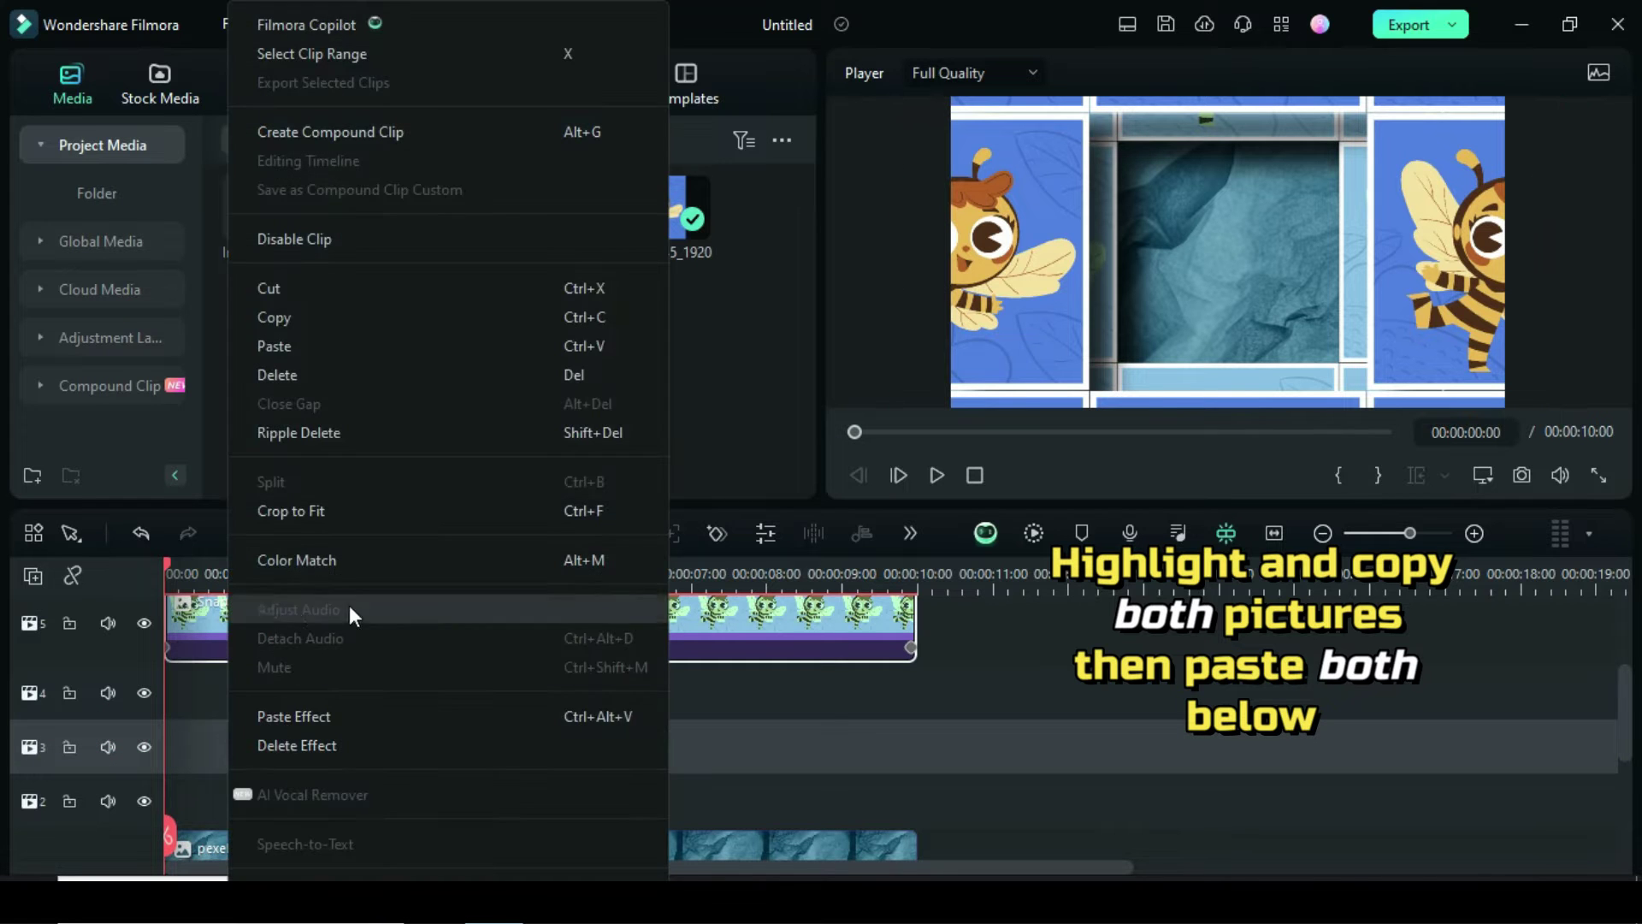
click(293, 346)
click(857, 434)
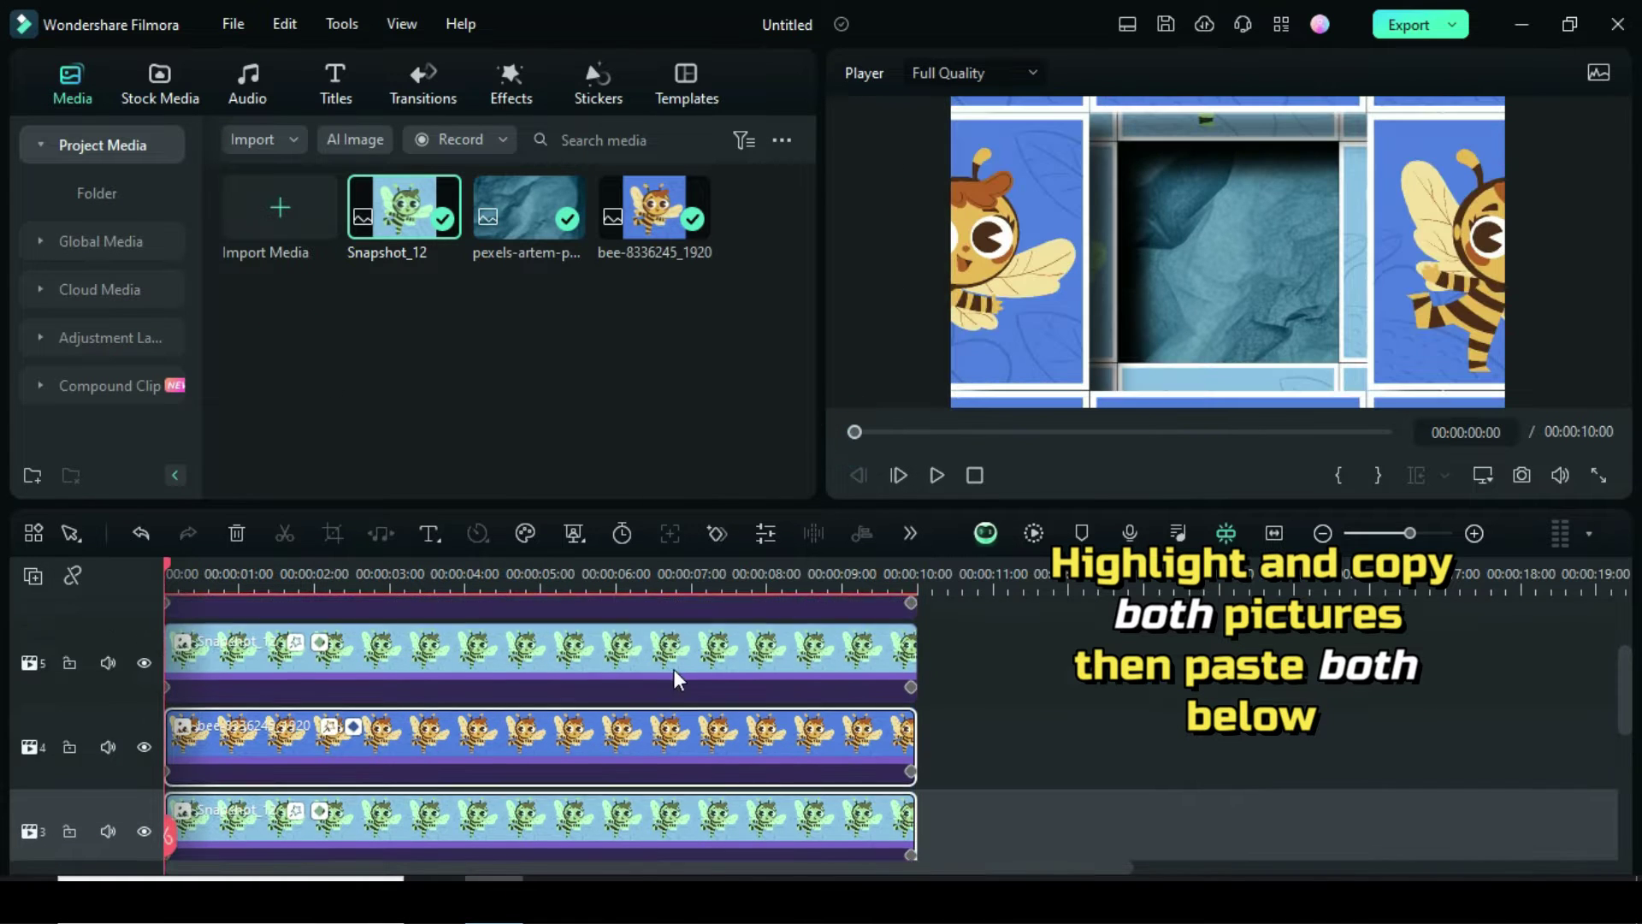
scroll(596, 720, down, 1)
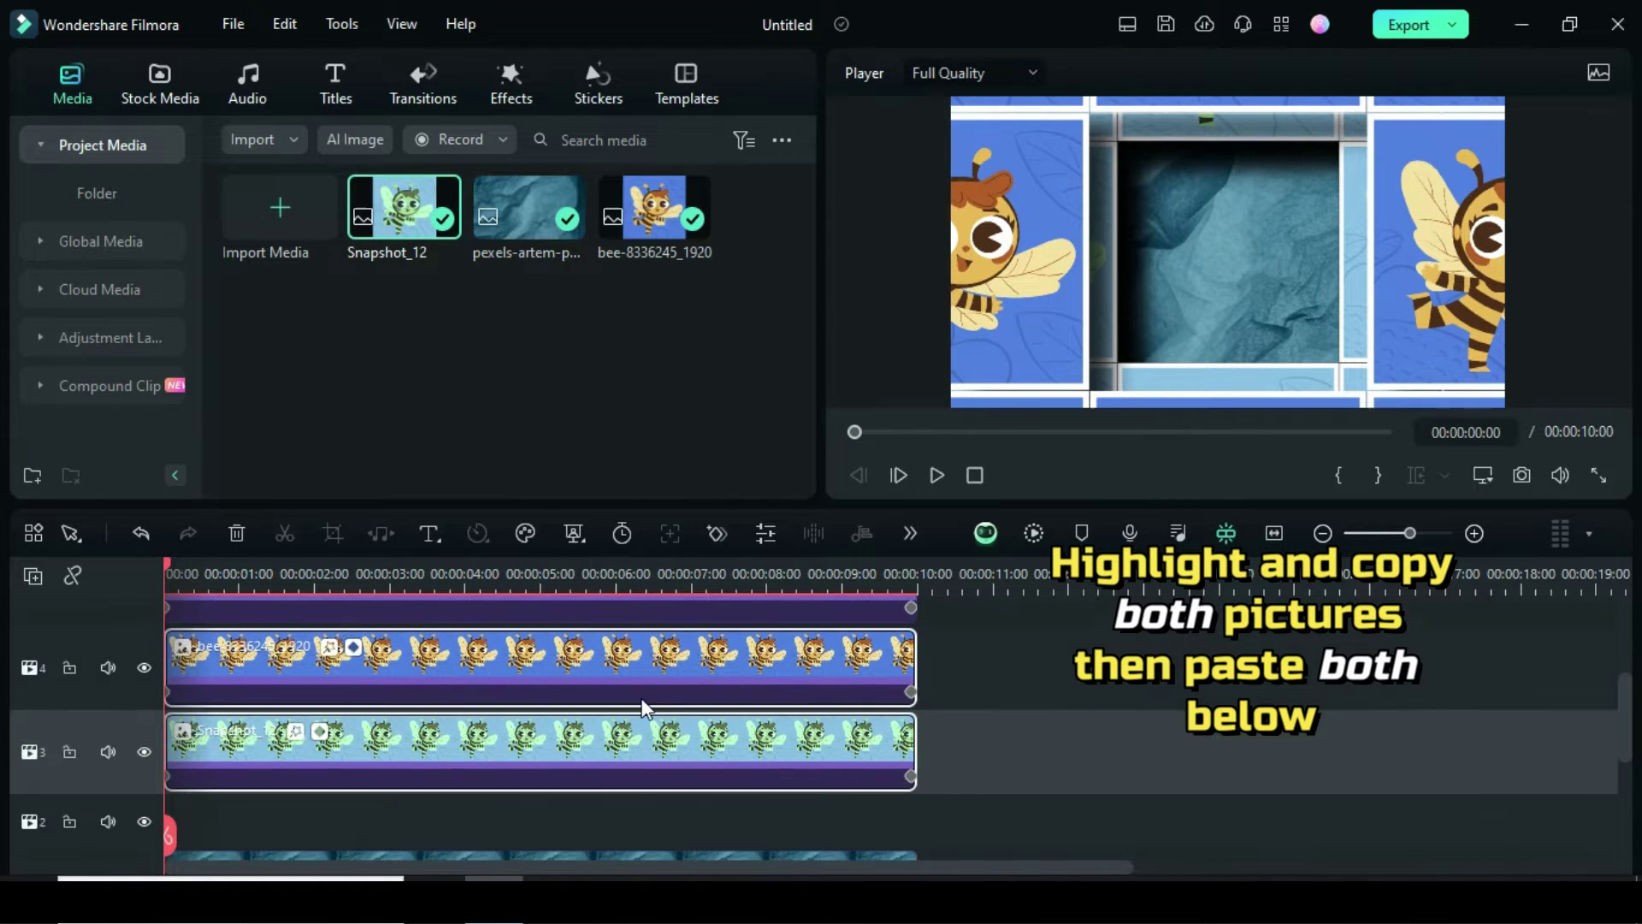
Scale the pasted bee clip on track 4 to 158%.
click(530, 661)
click(671, 258)
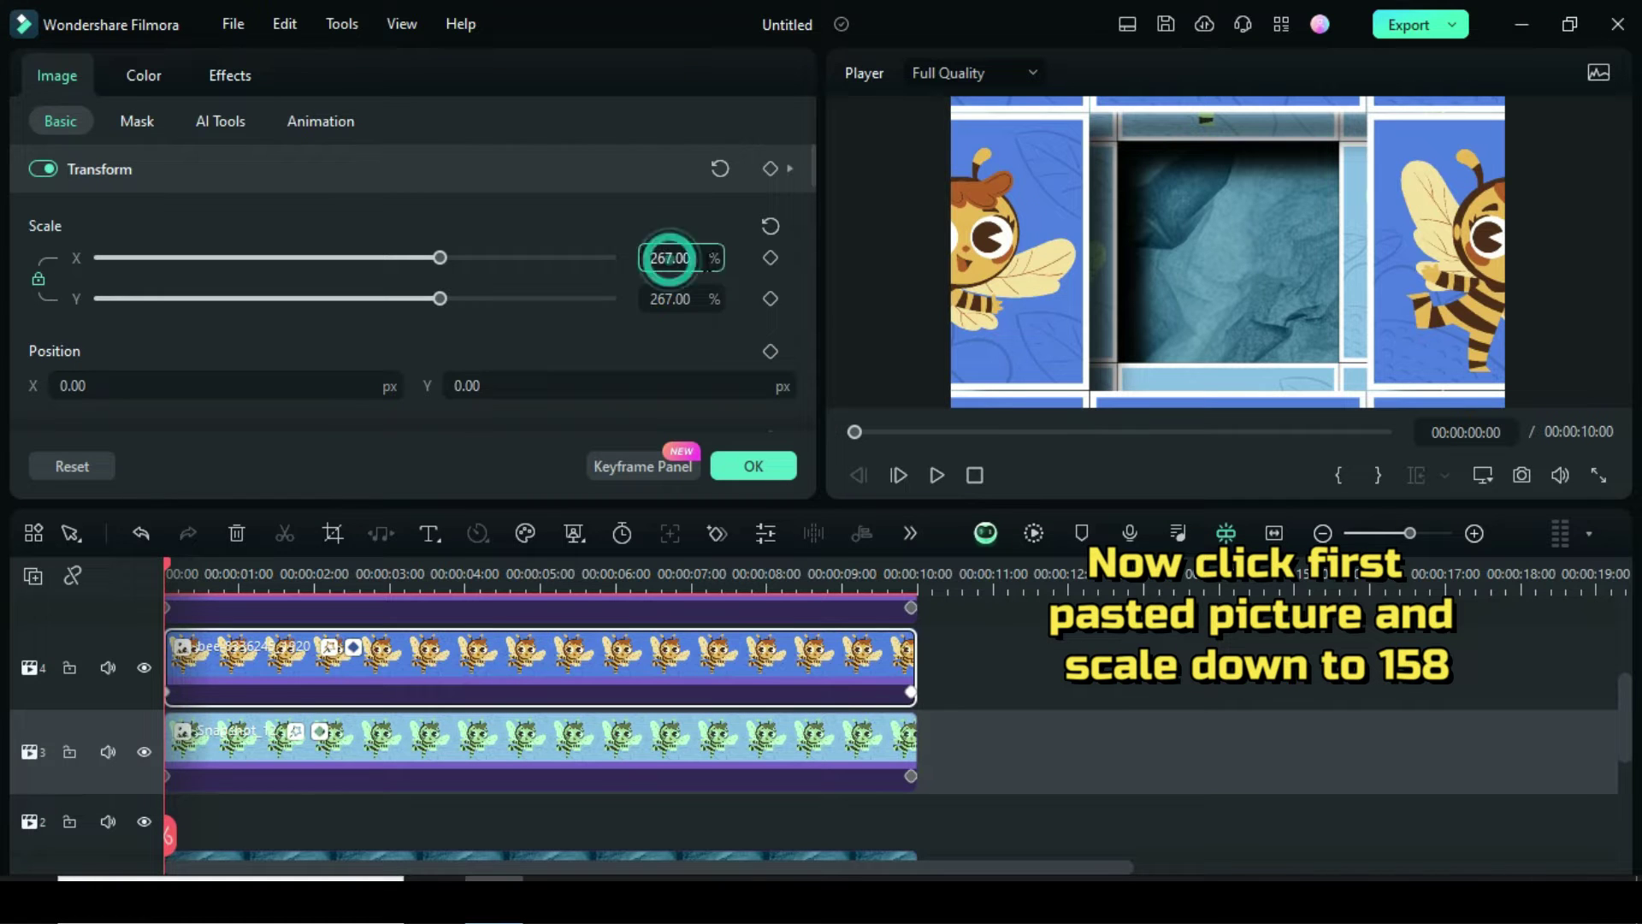
text(158)
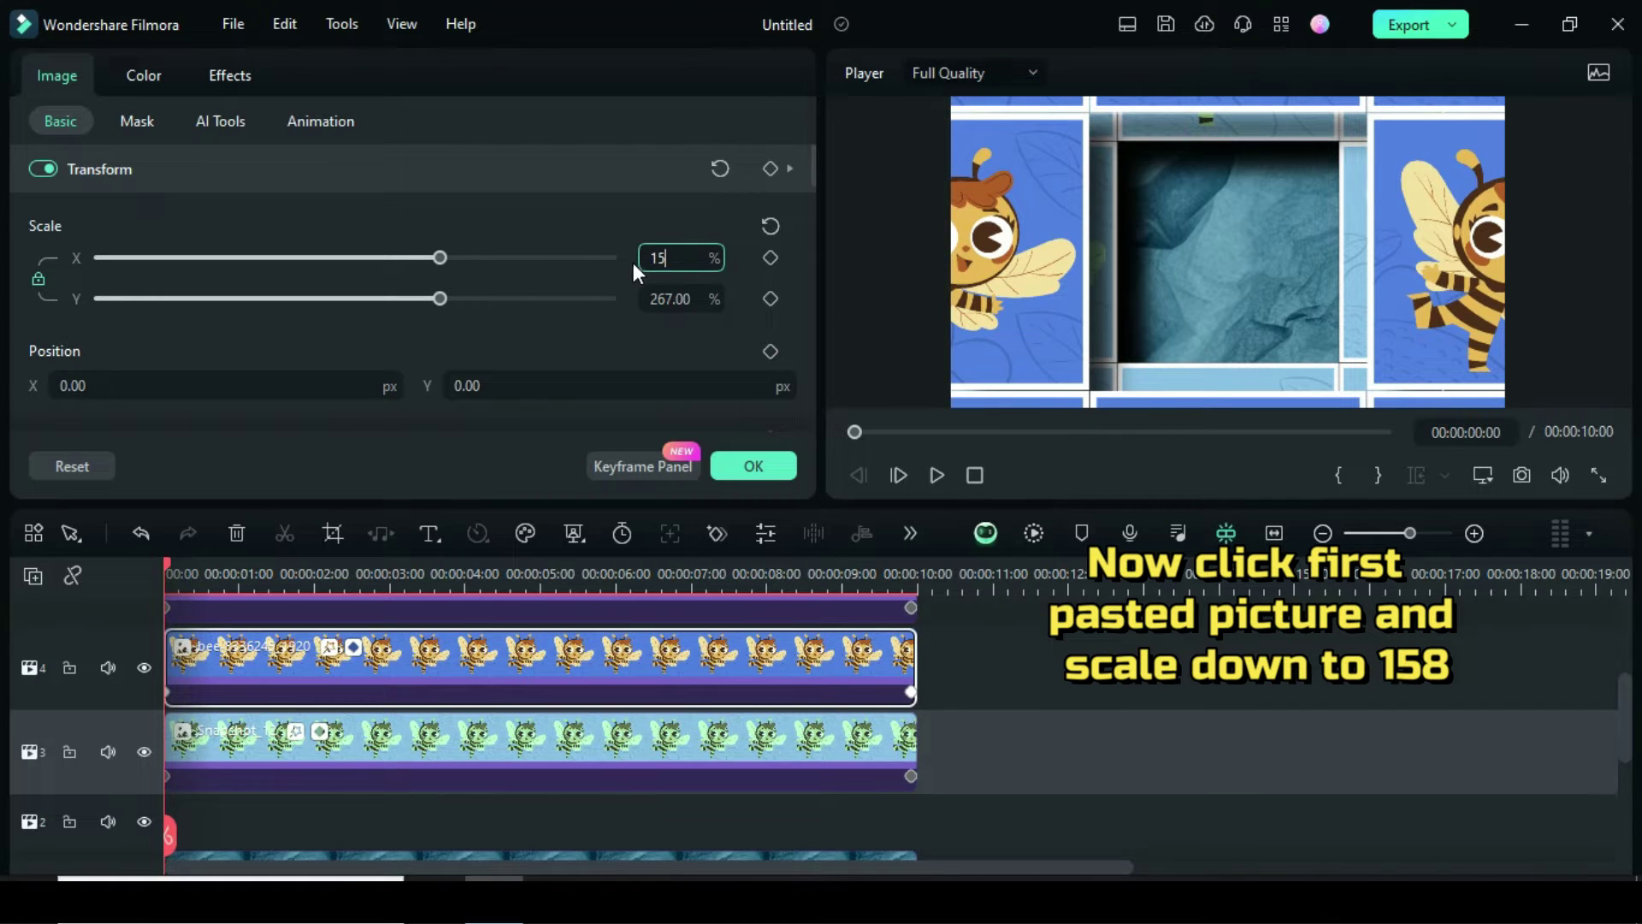
key(Return)
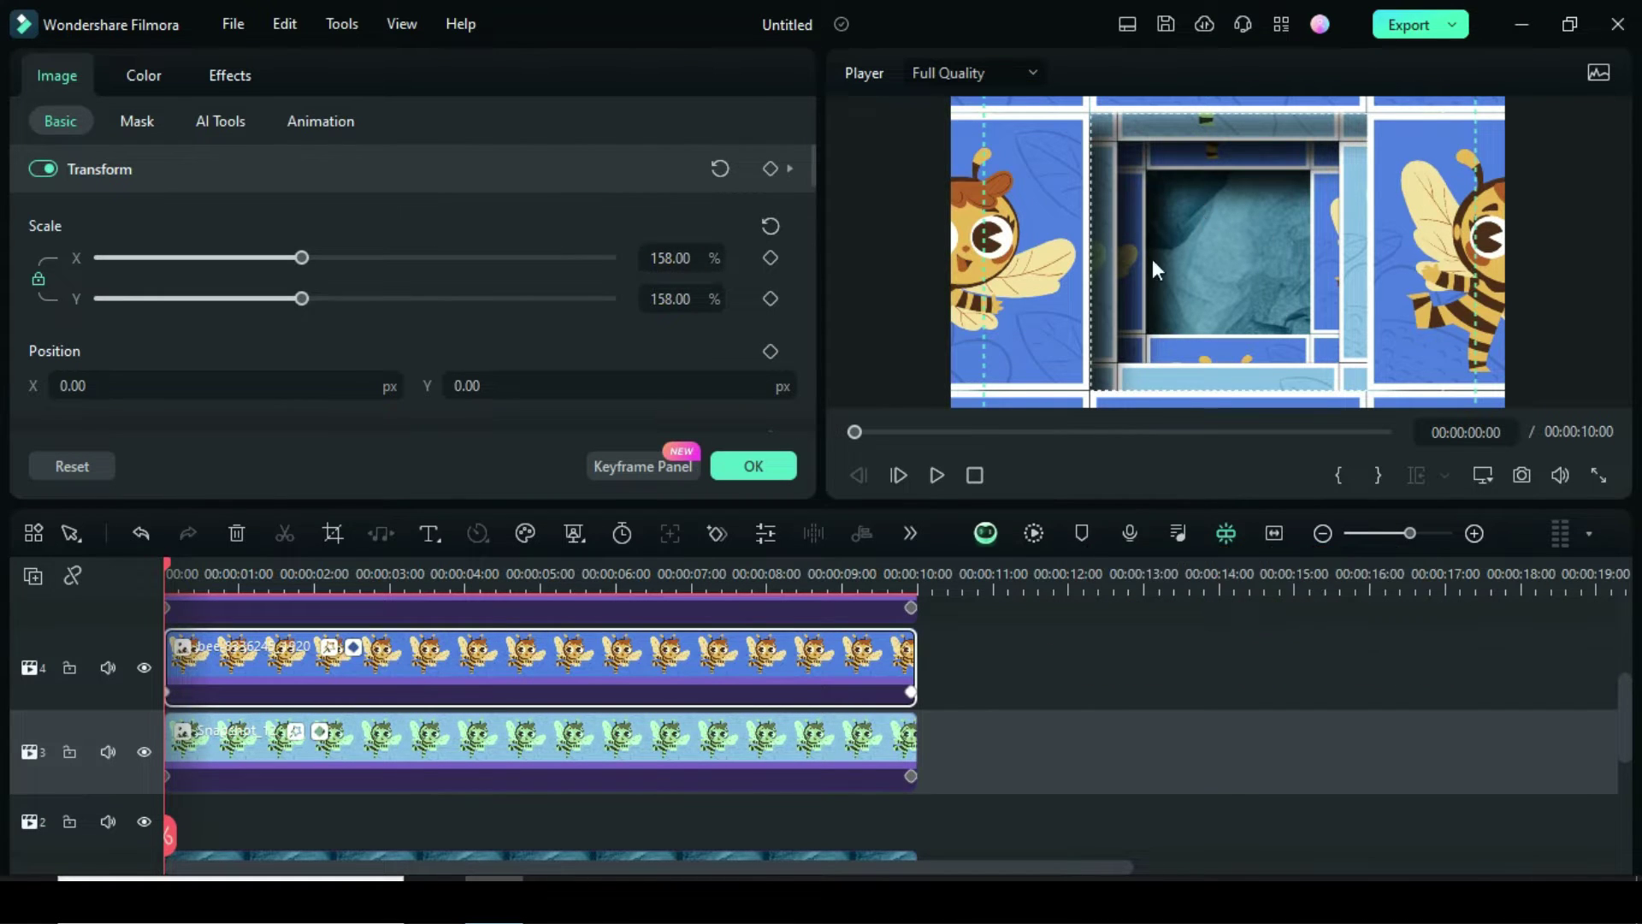
Scale the pasted Snapshot_12 clip on track 3 to 109% and confirm.
click(501, 745)
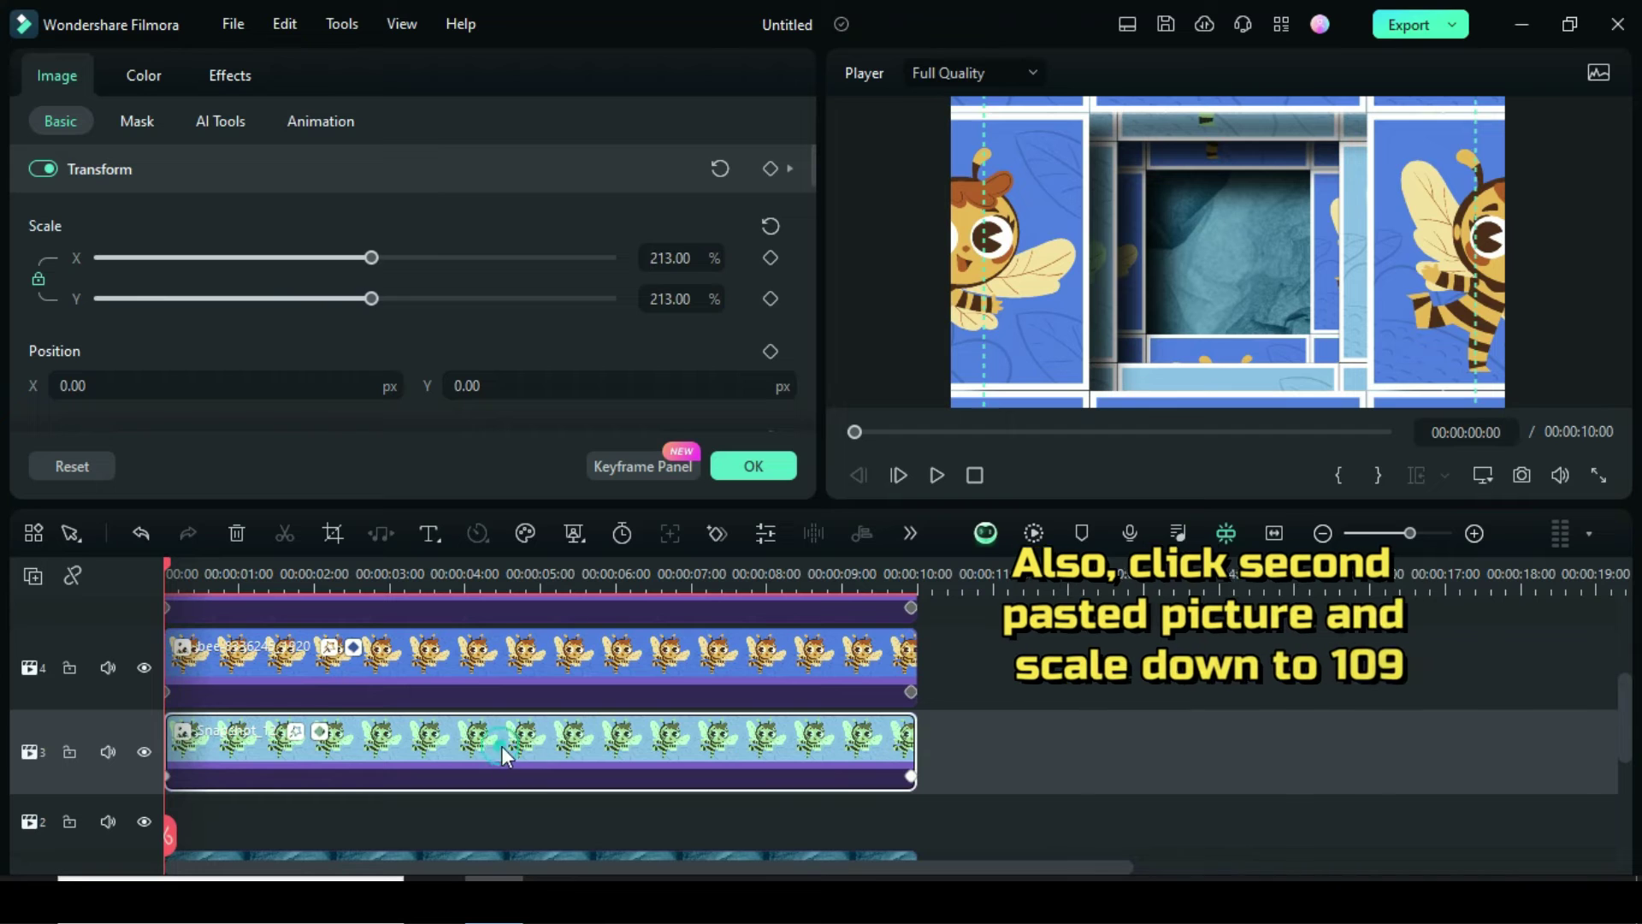
click(664, 257)
text(109)
click(591, 226)
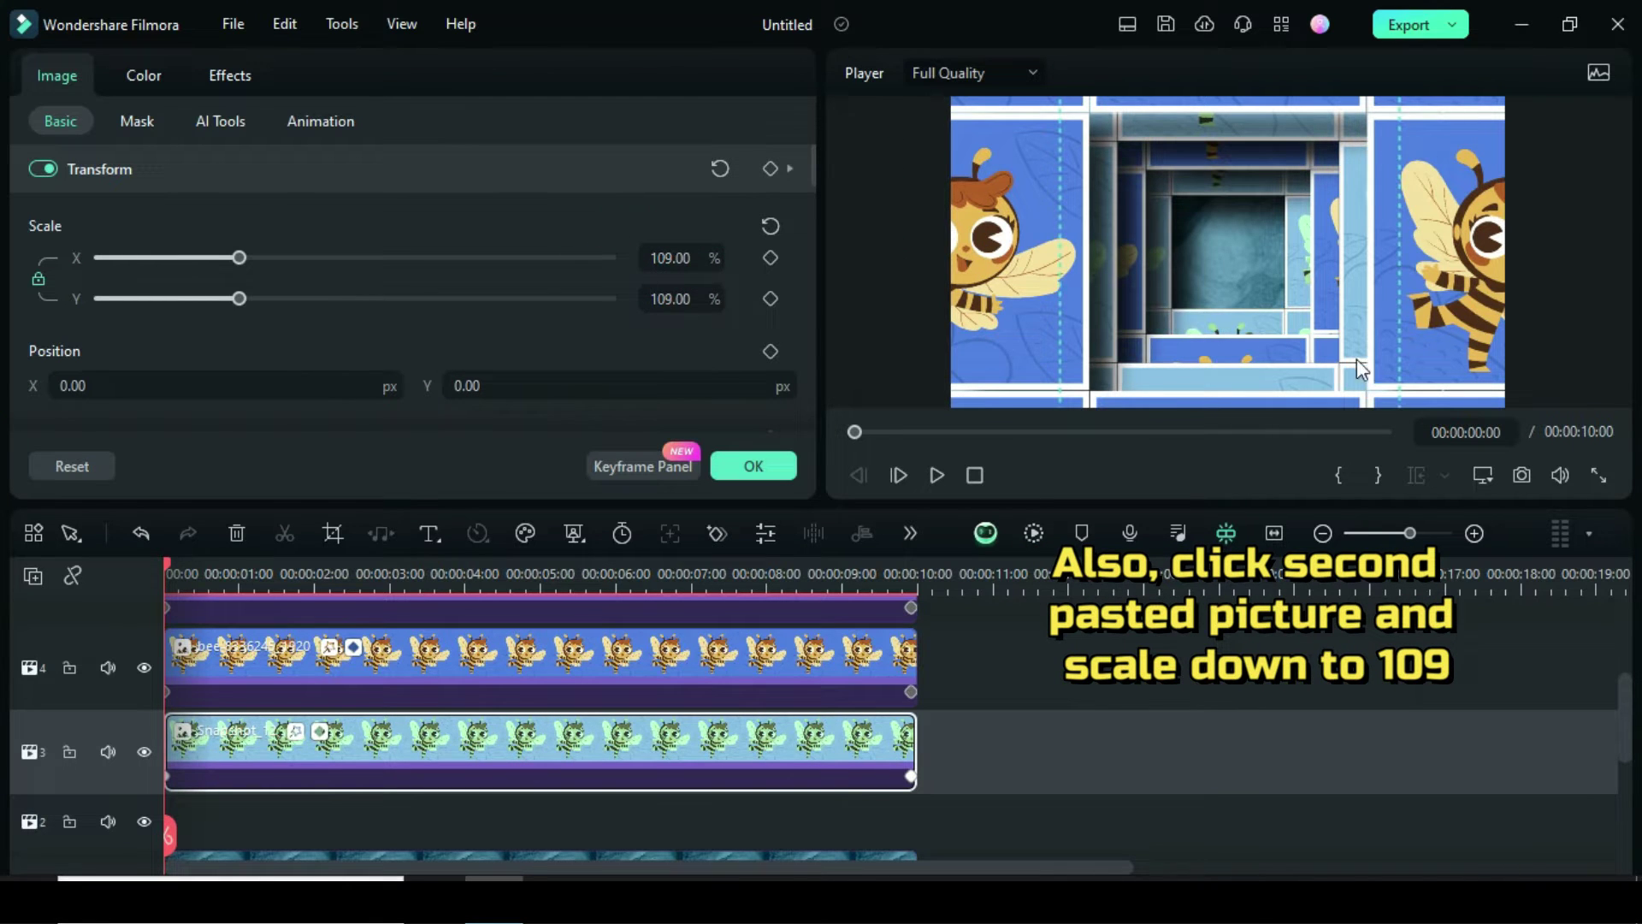
click(753, 465)
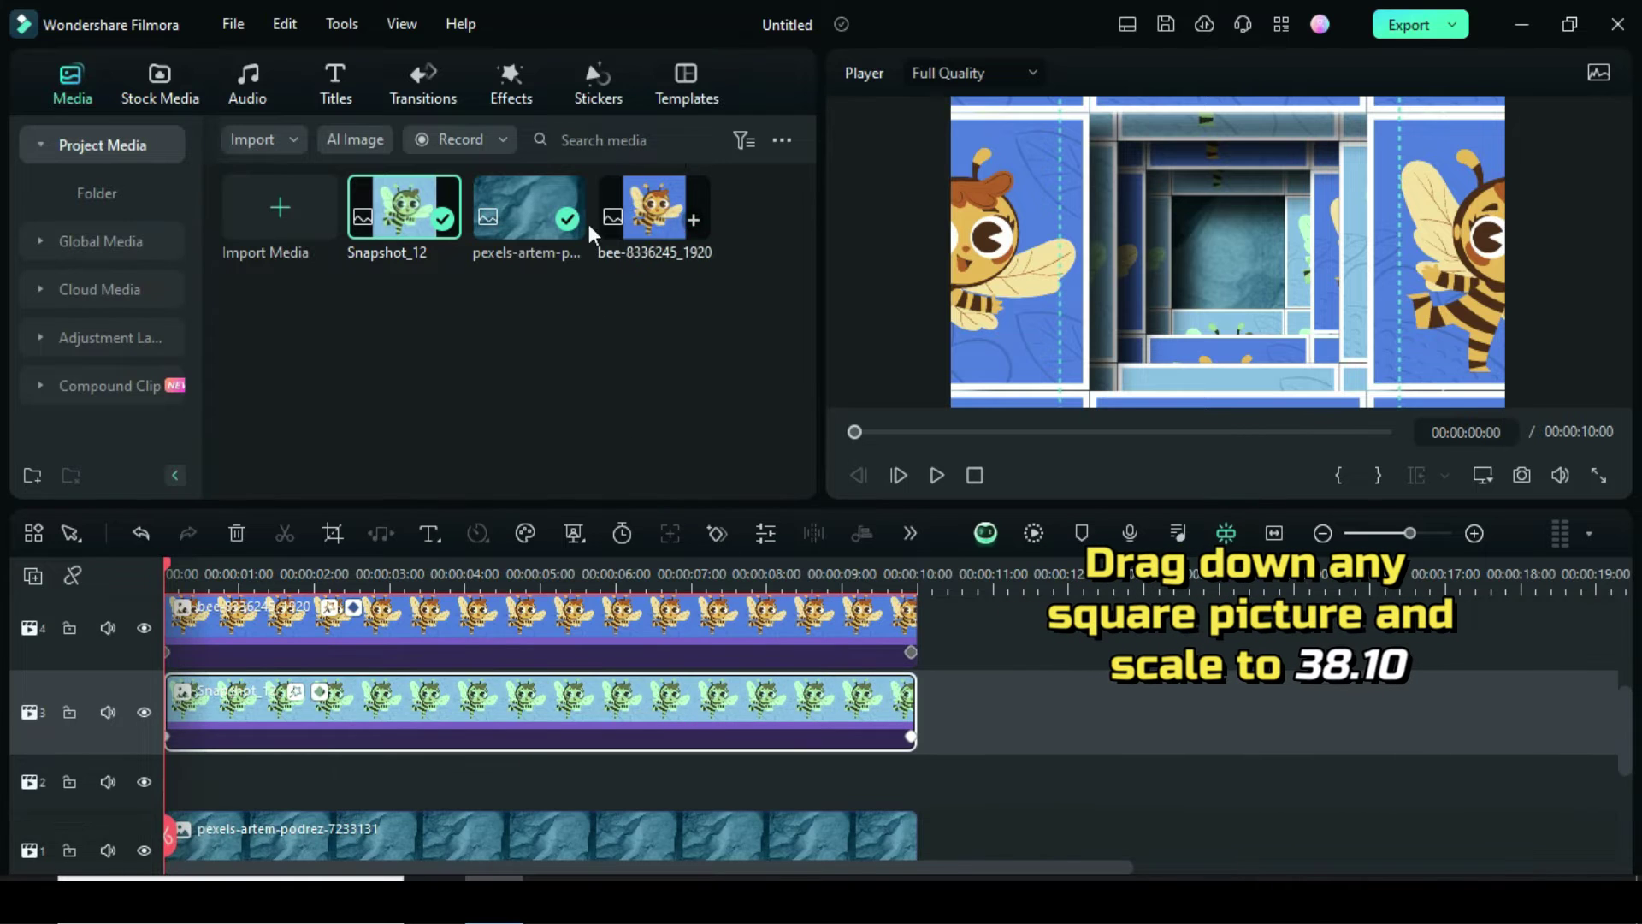
Place bee-8336245_1920 on track 2, extend it to 10 s, and scale it to 38.10%.
drag(661, 216, 227, 791)
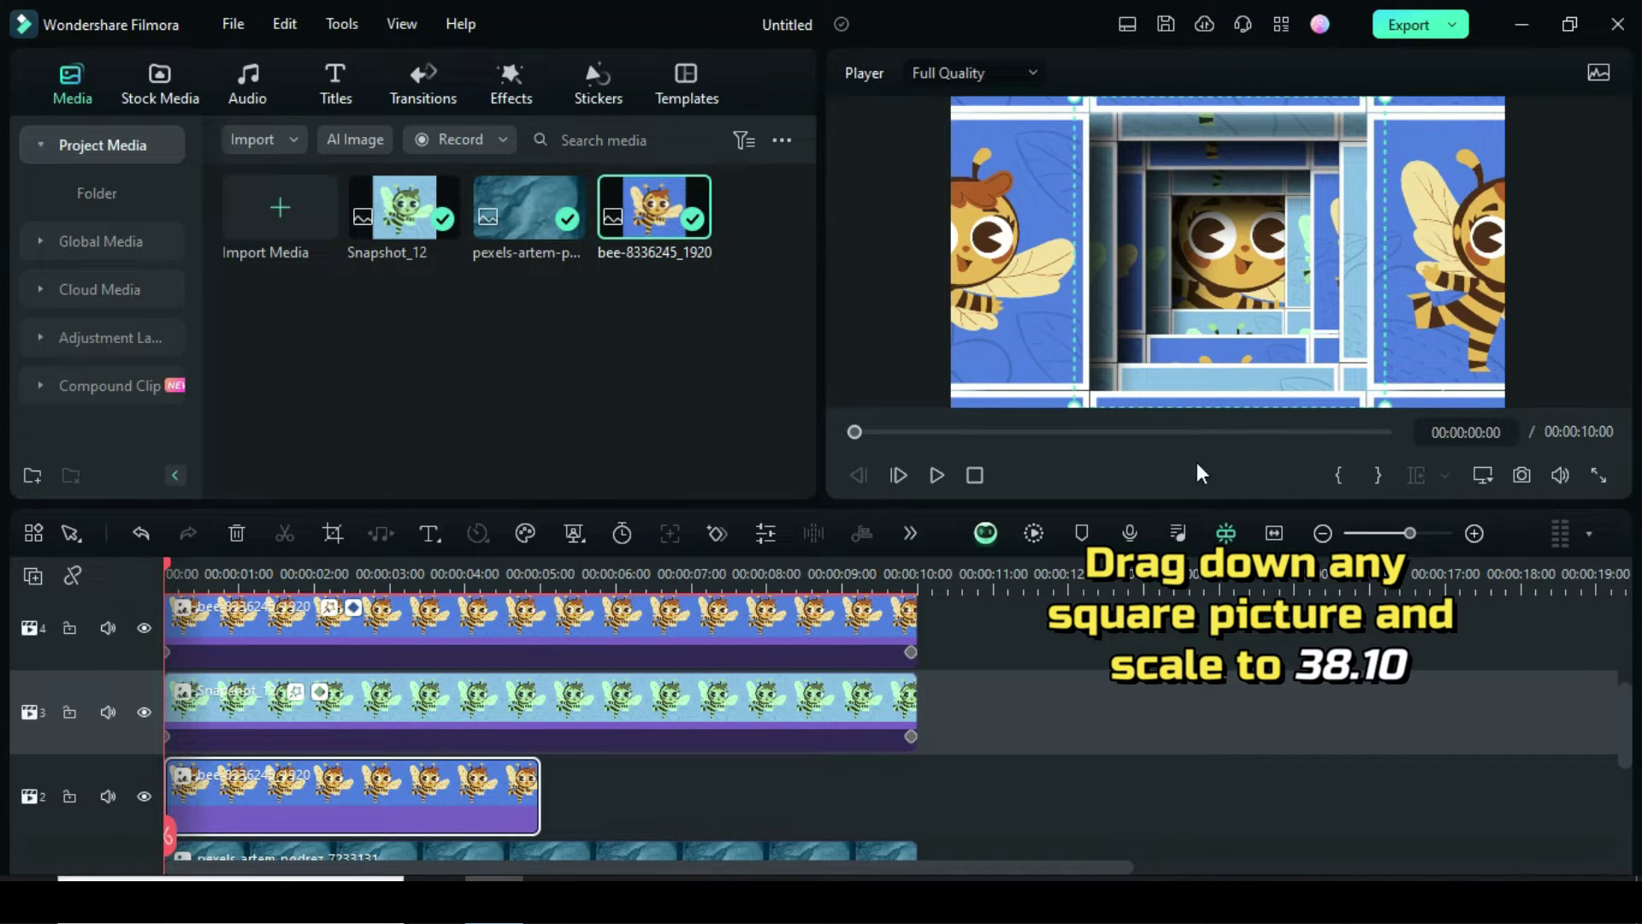
scroll(393, 804, down, 1)
drag(538, 718, 913, 719)
double_click(532, 710)
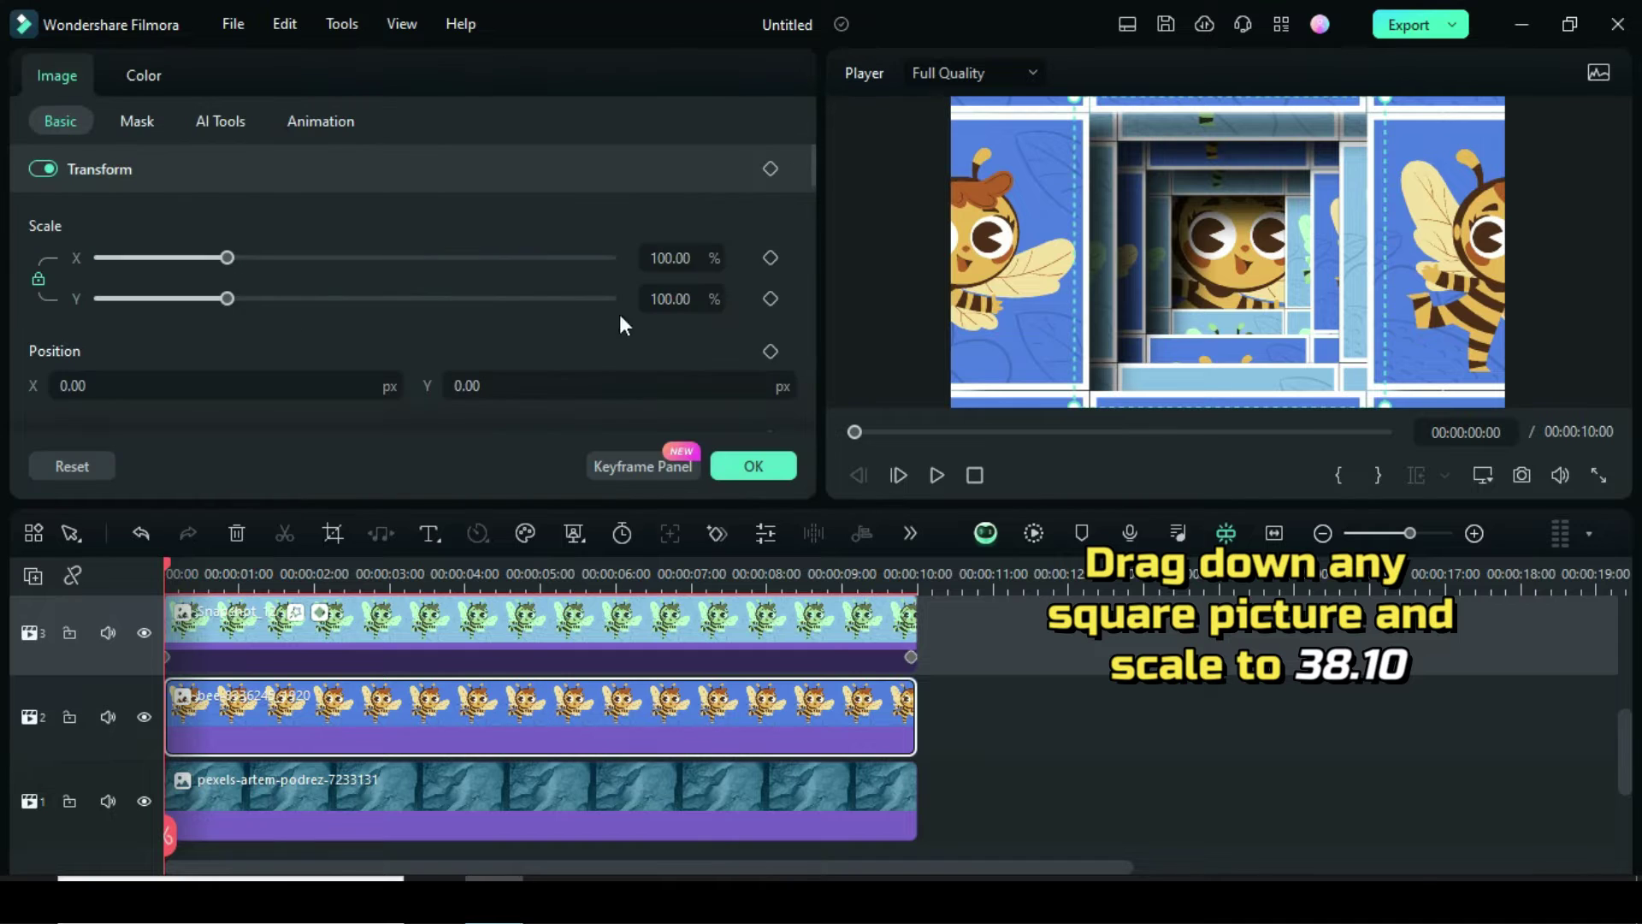
click(670, 258)
text(38.10)
key(Return)
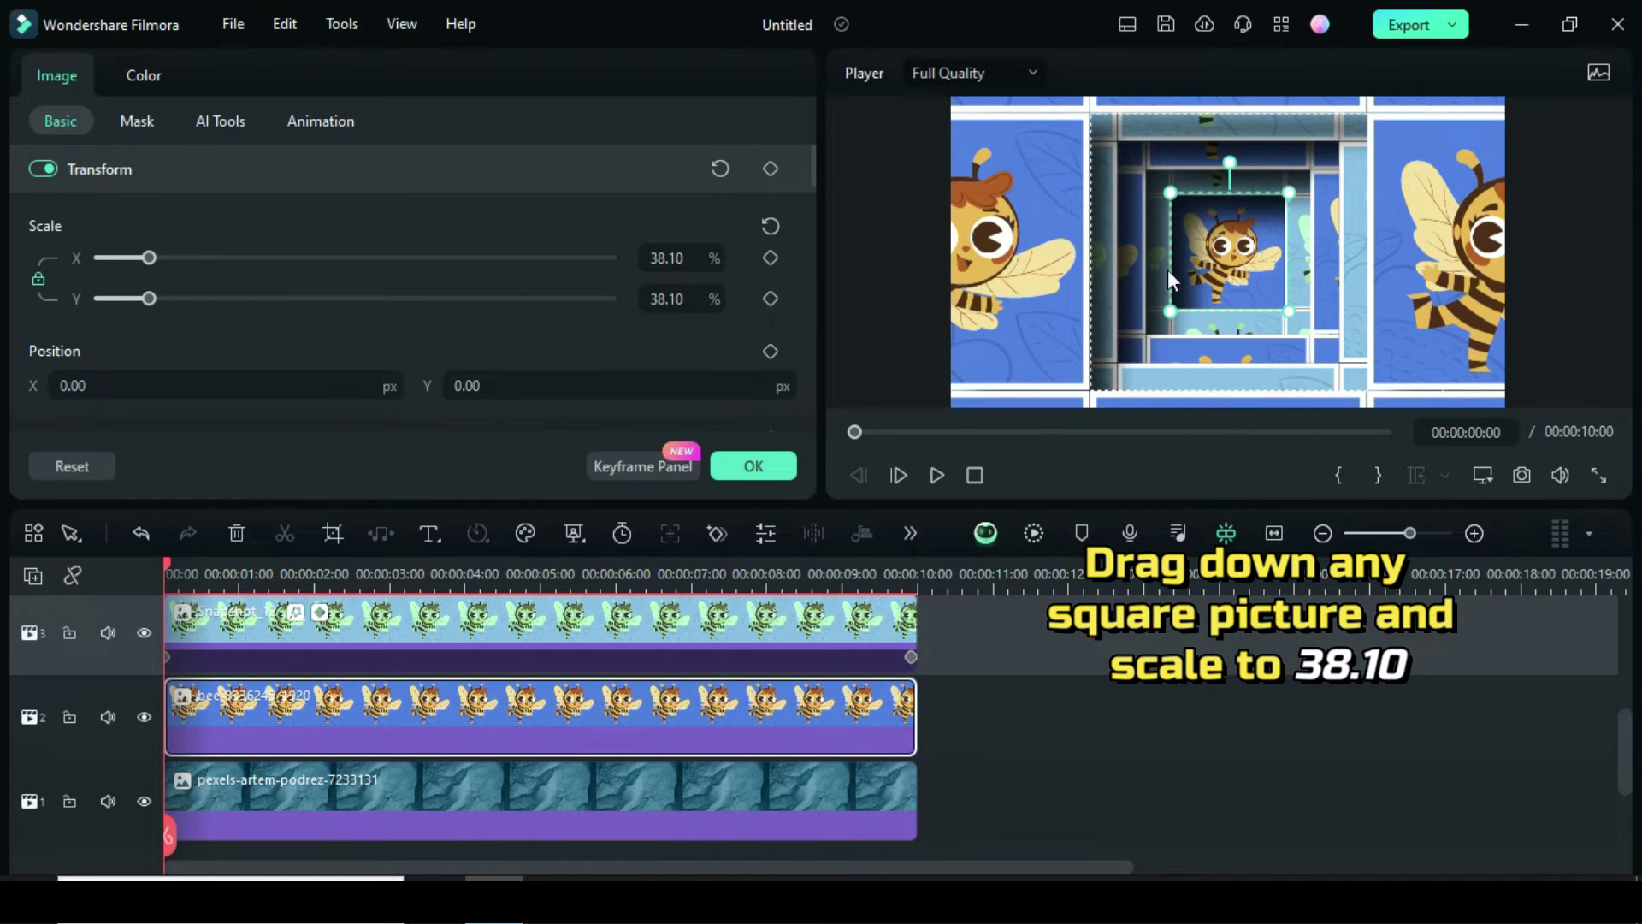
Apply an AI Mask in Select Subject mode to the centre bee clip, picking the bee.
click(135, 121)
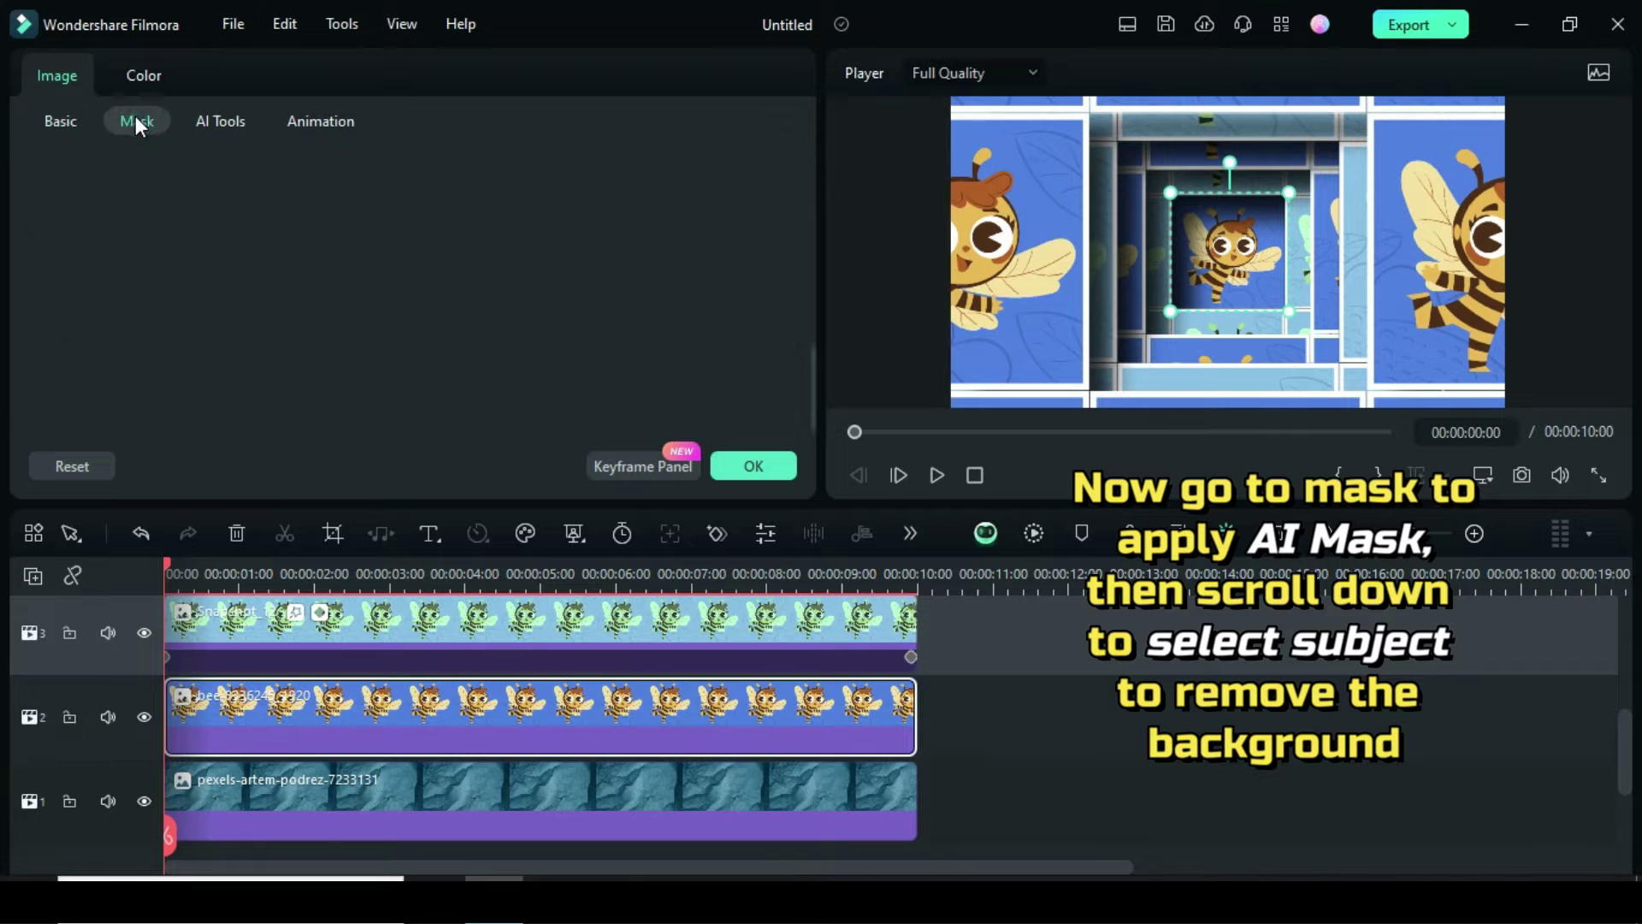
click(207, 183)
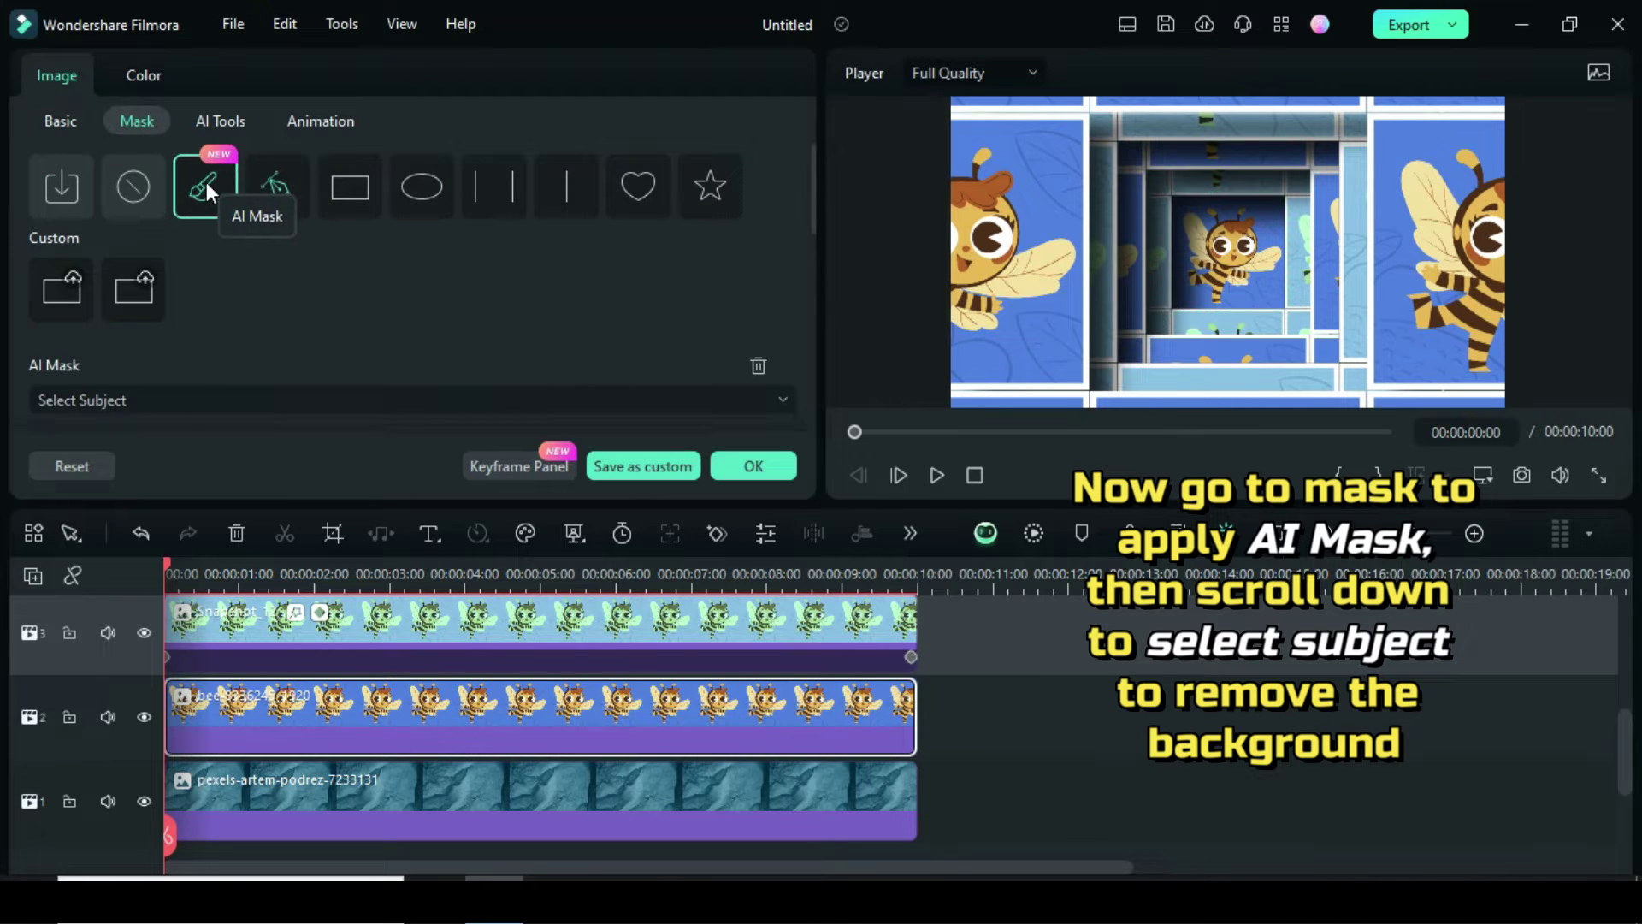
drag(808, 207, 814, 283)
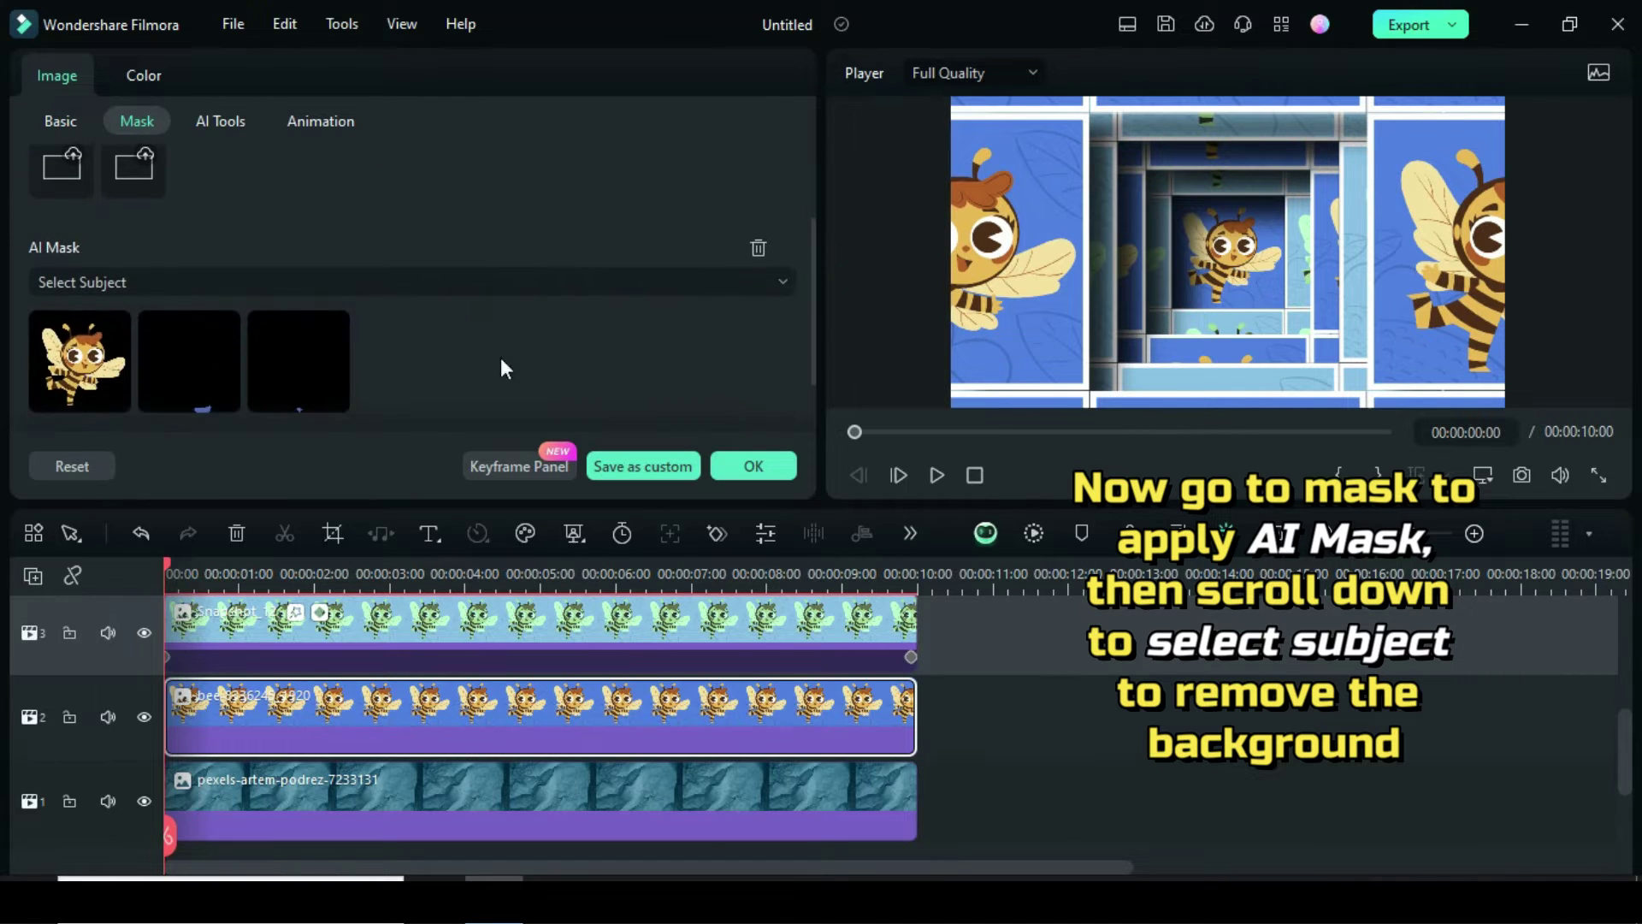
click(130, 278)
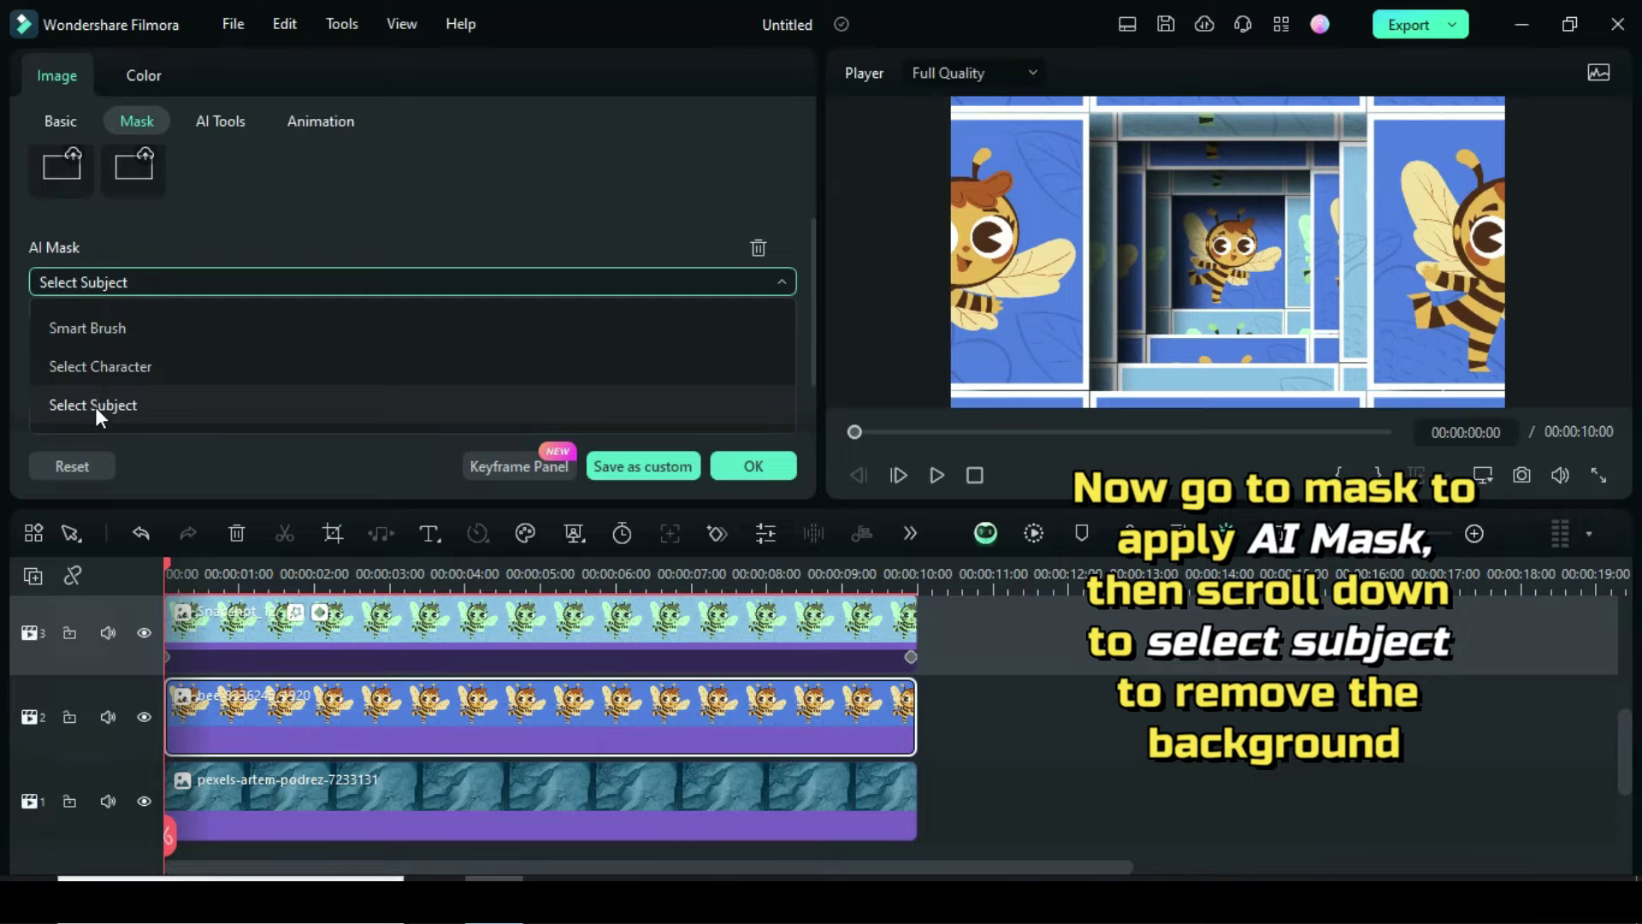
click(95, 407)
click(82, 347)
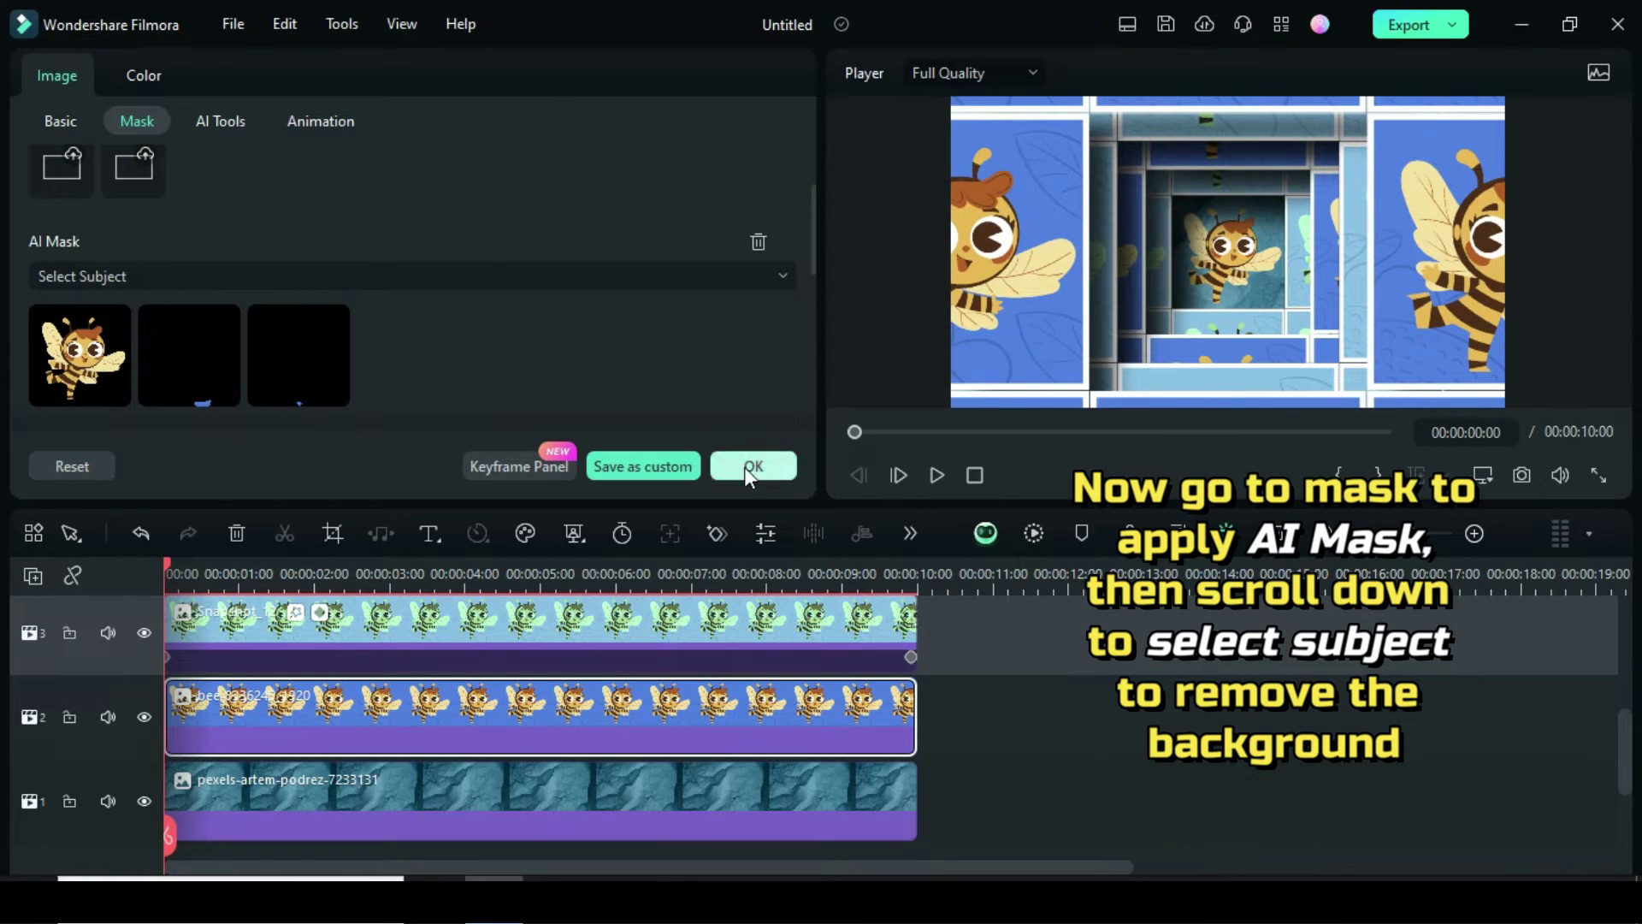
In Image > Basic, enable Drop Shadow on the centre bee clip with black colour and distance 20, then confirm.
click(59, 118)
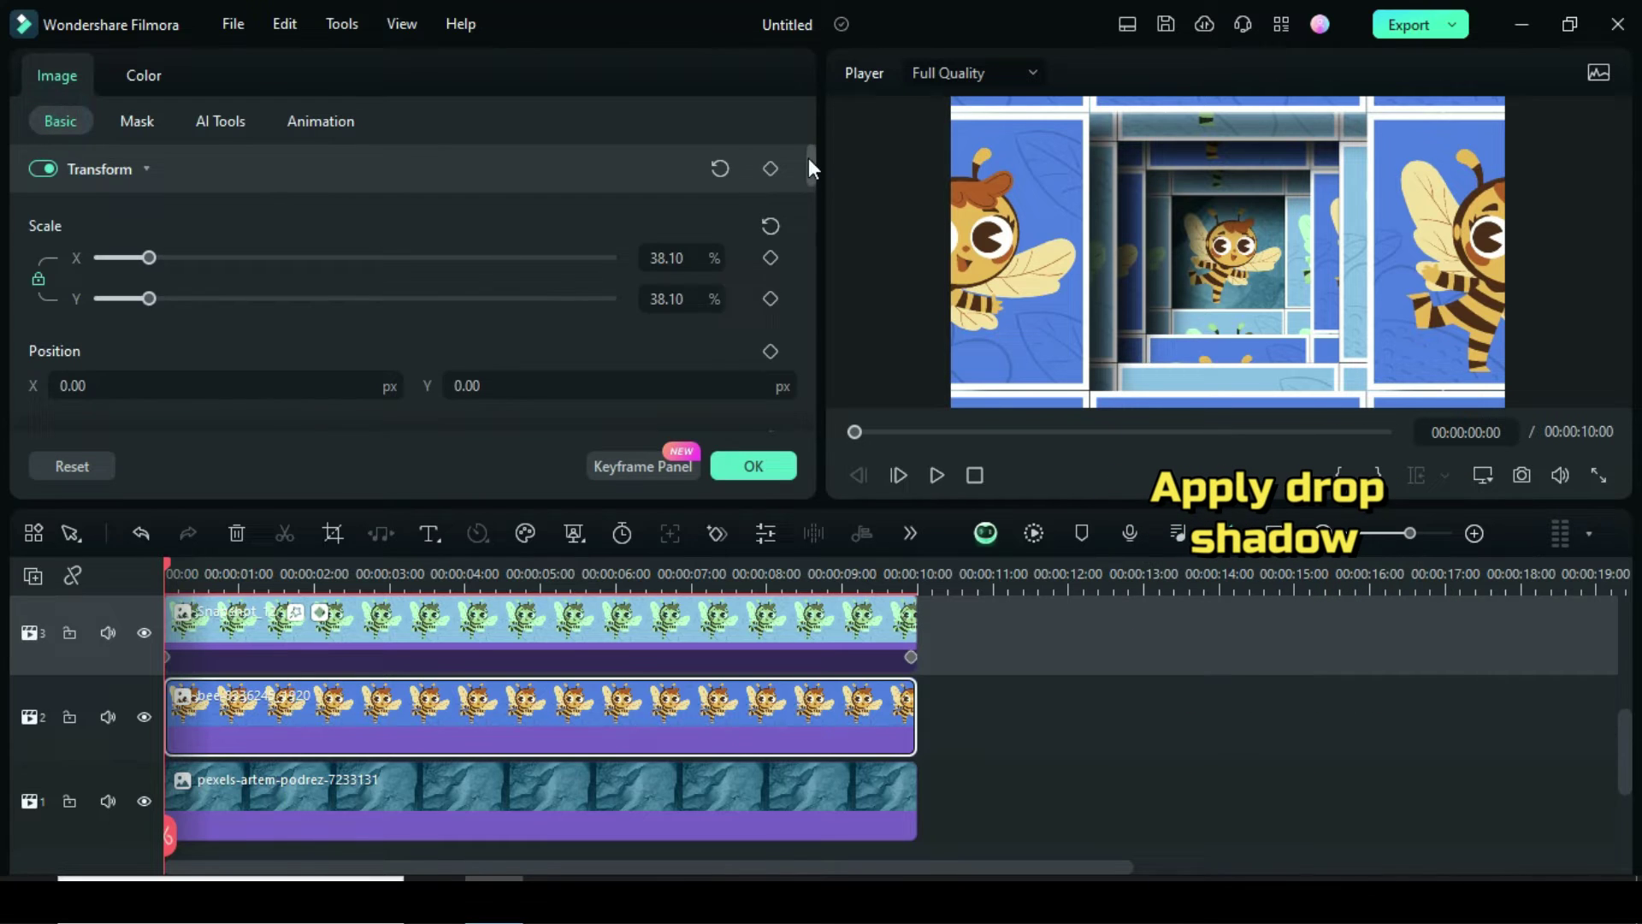
drag(811, 167, 812, 349)
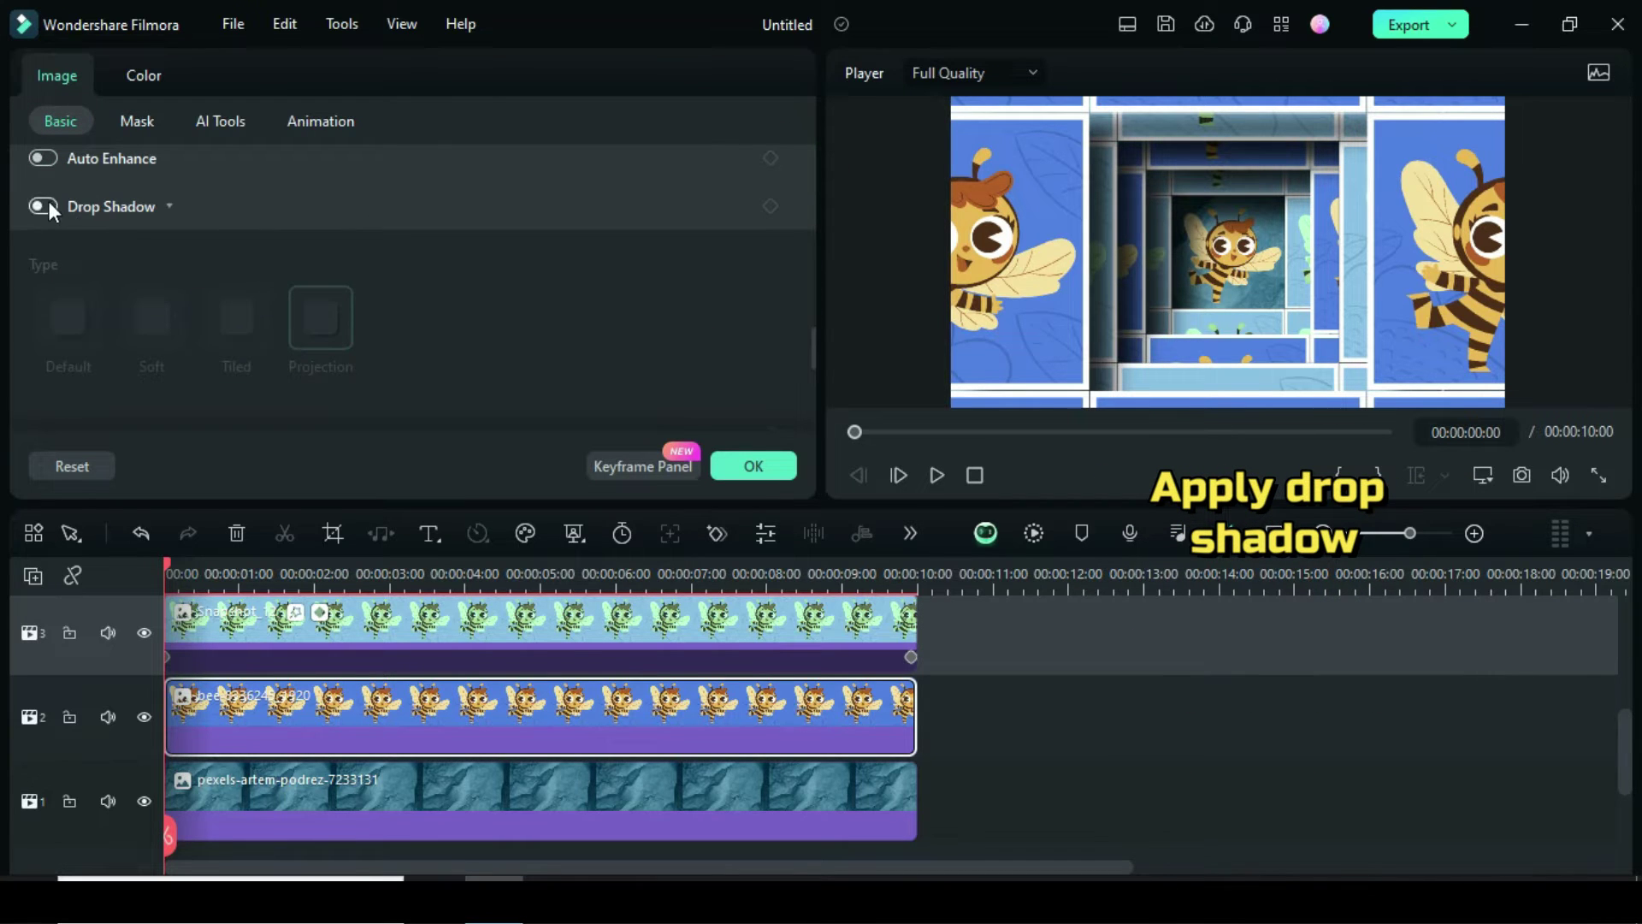
click(45, 207)
scroll(800, 349, down, 3)
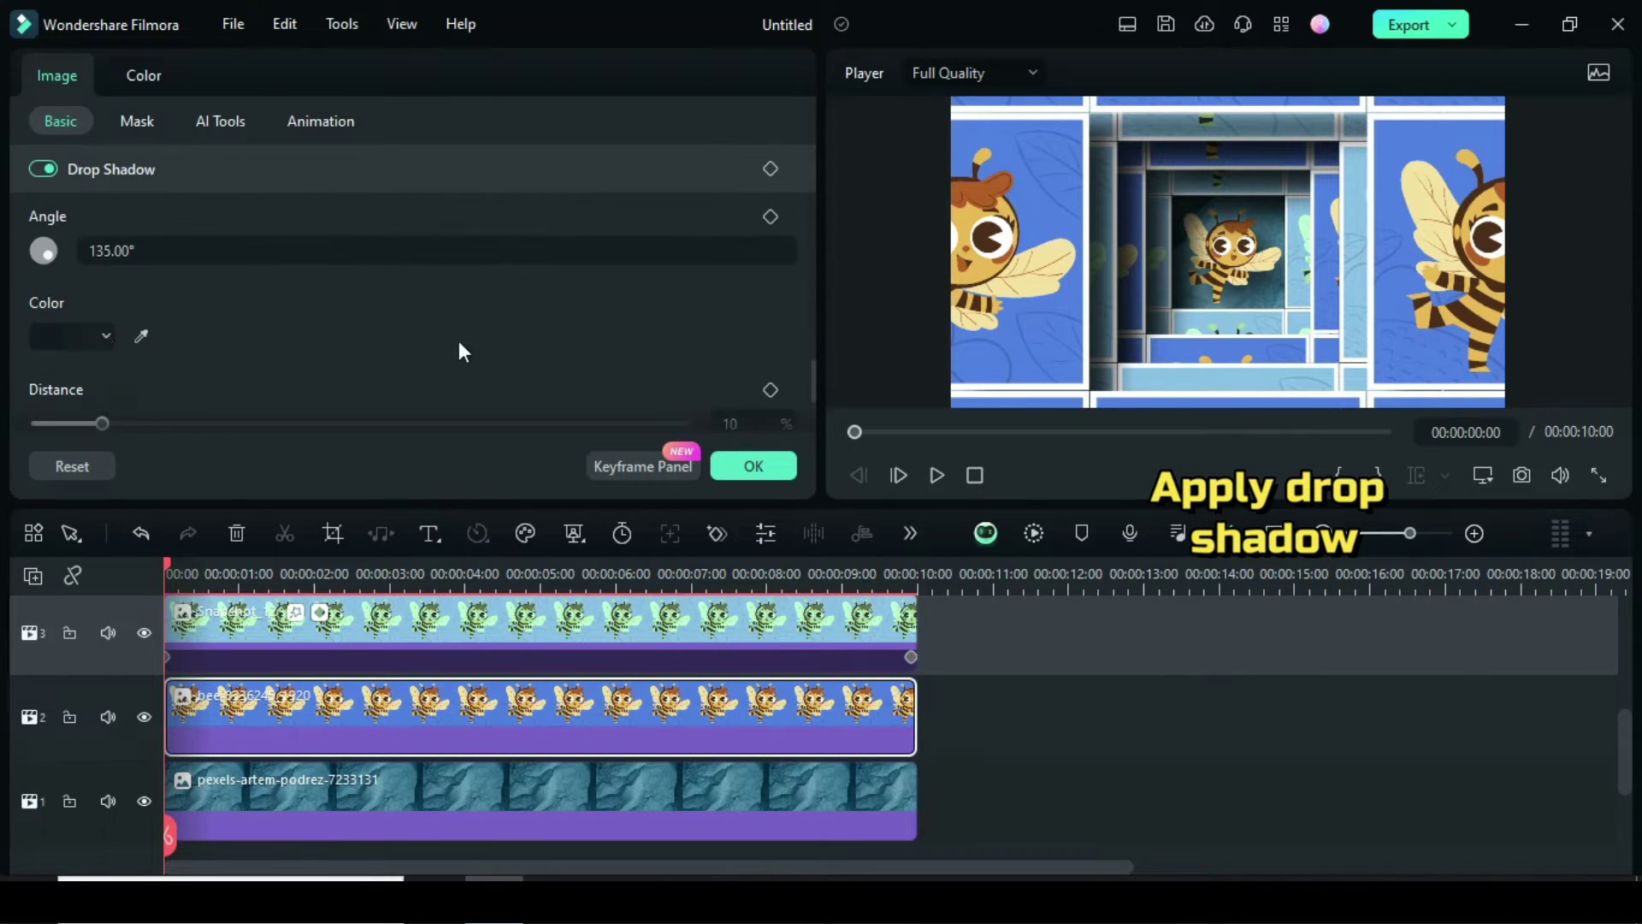
click(104, 334)
click(49, 486)
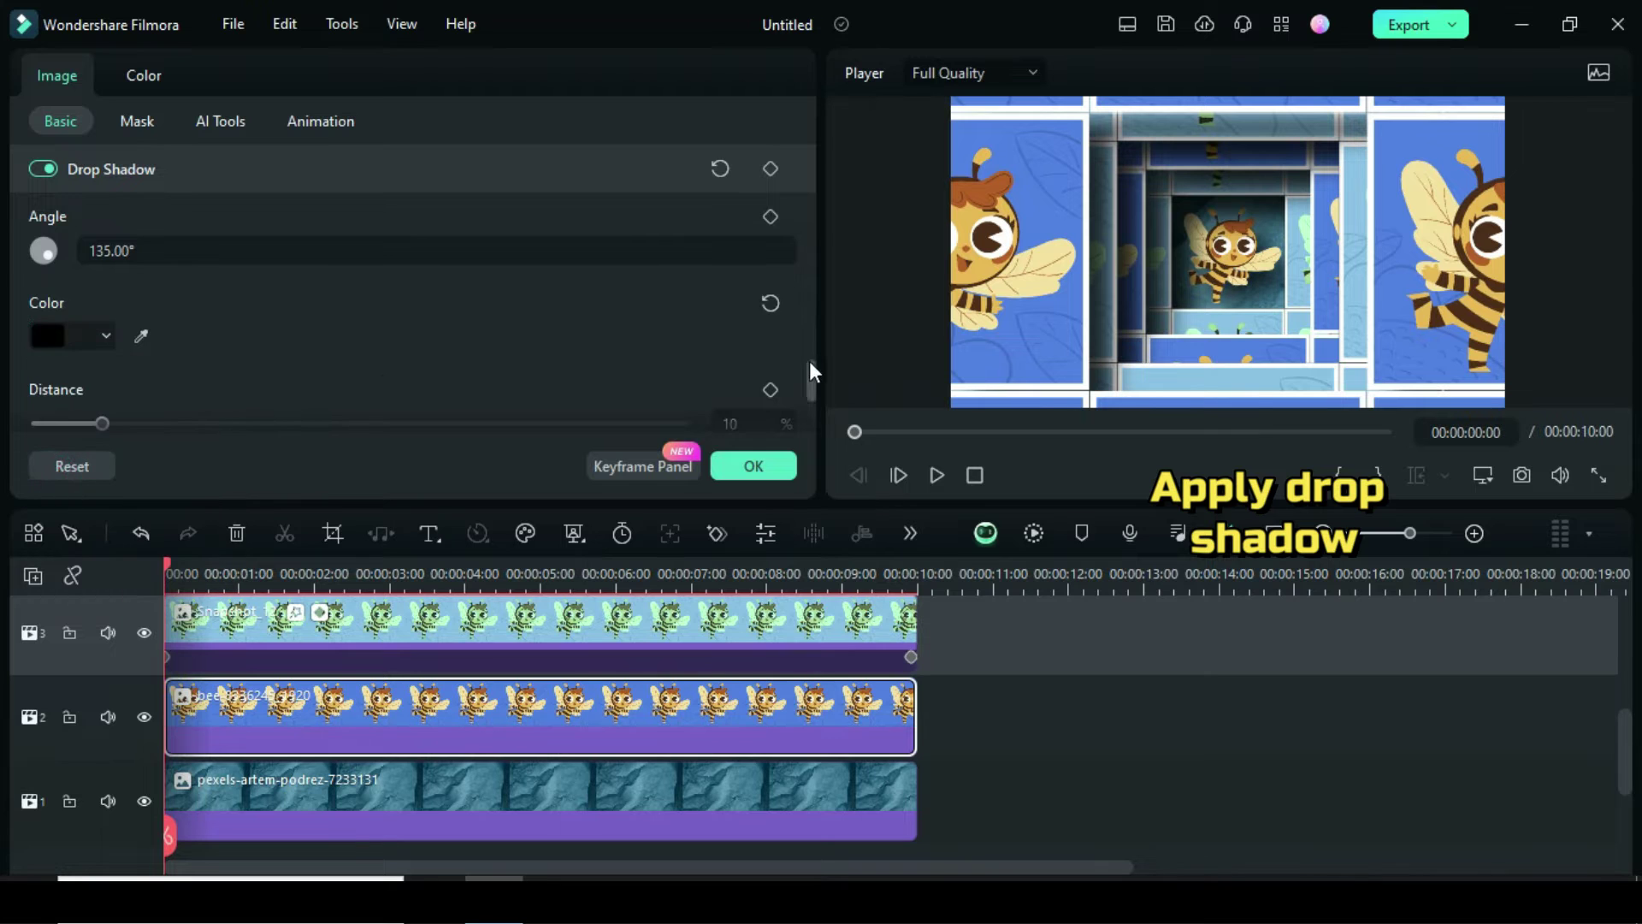
scroll(809, 361, down, 2)
text(20)
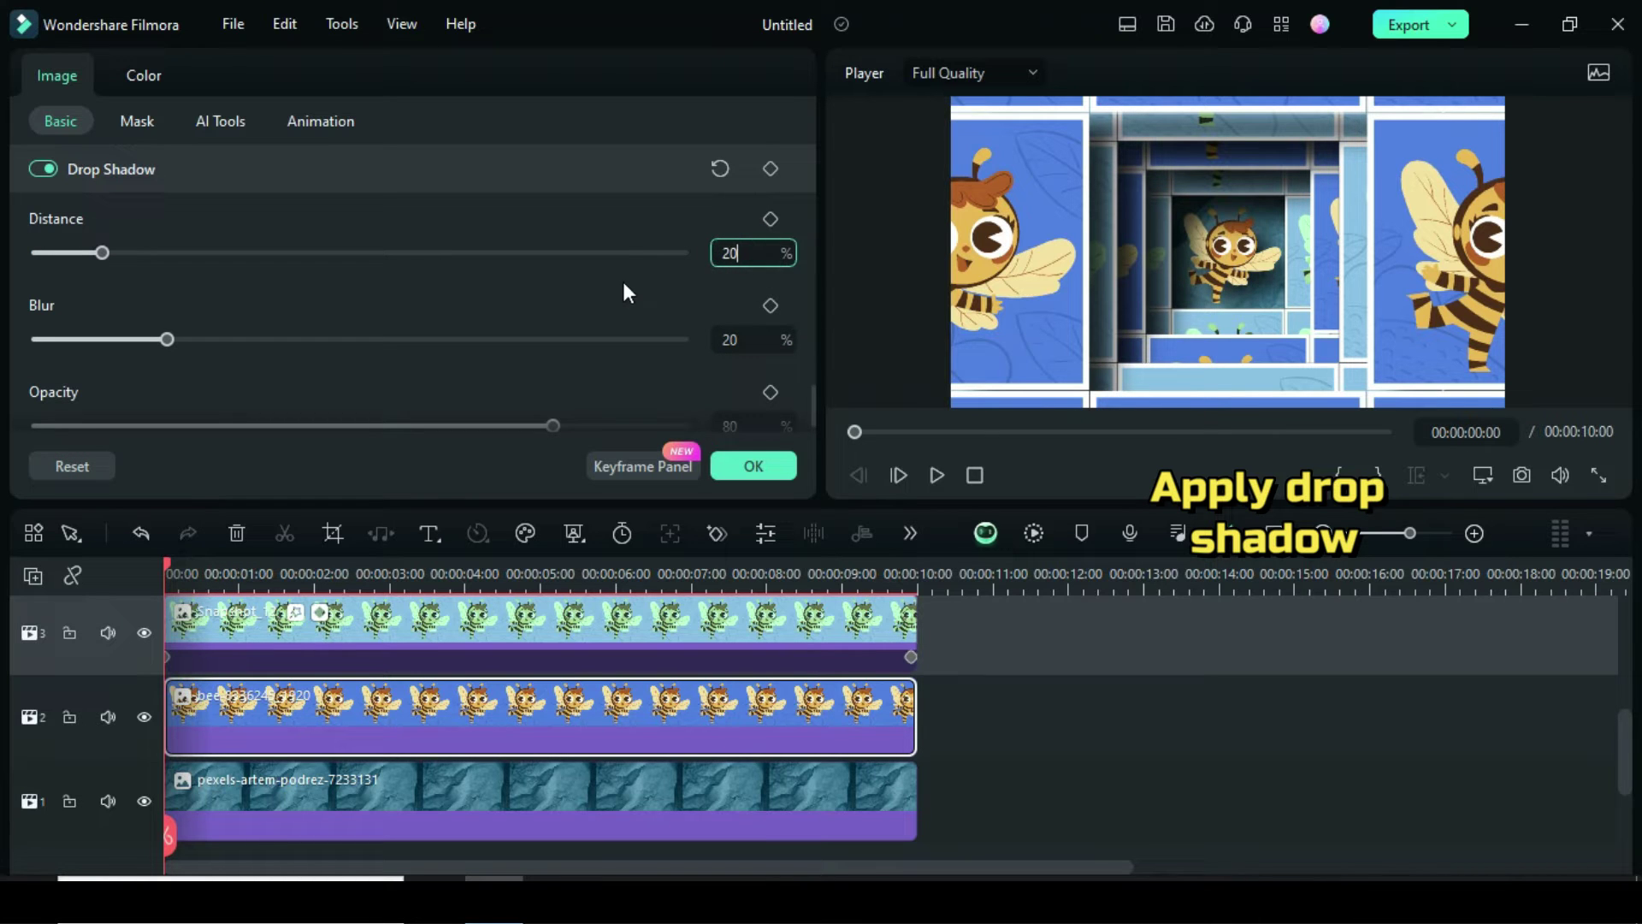
click(622, 281)
click(740, 466)
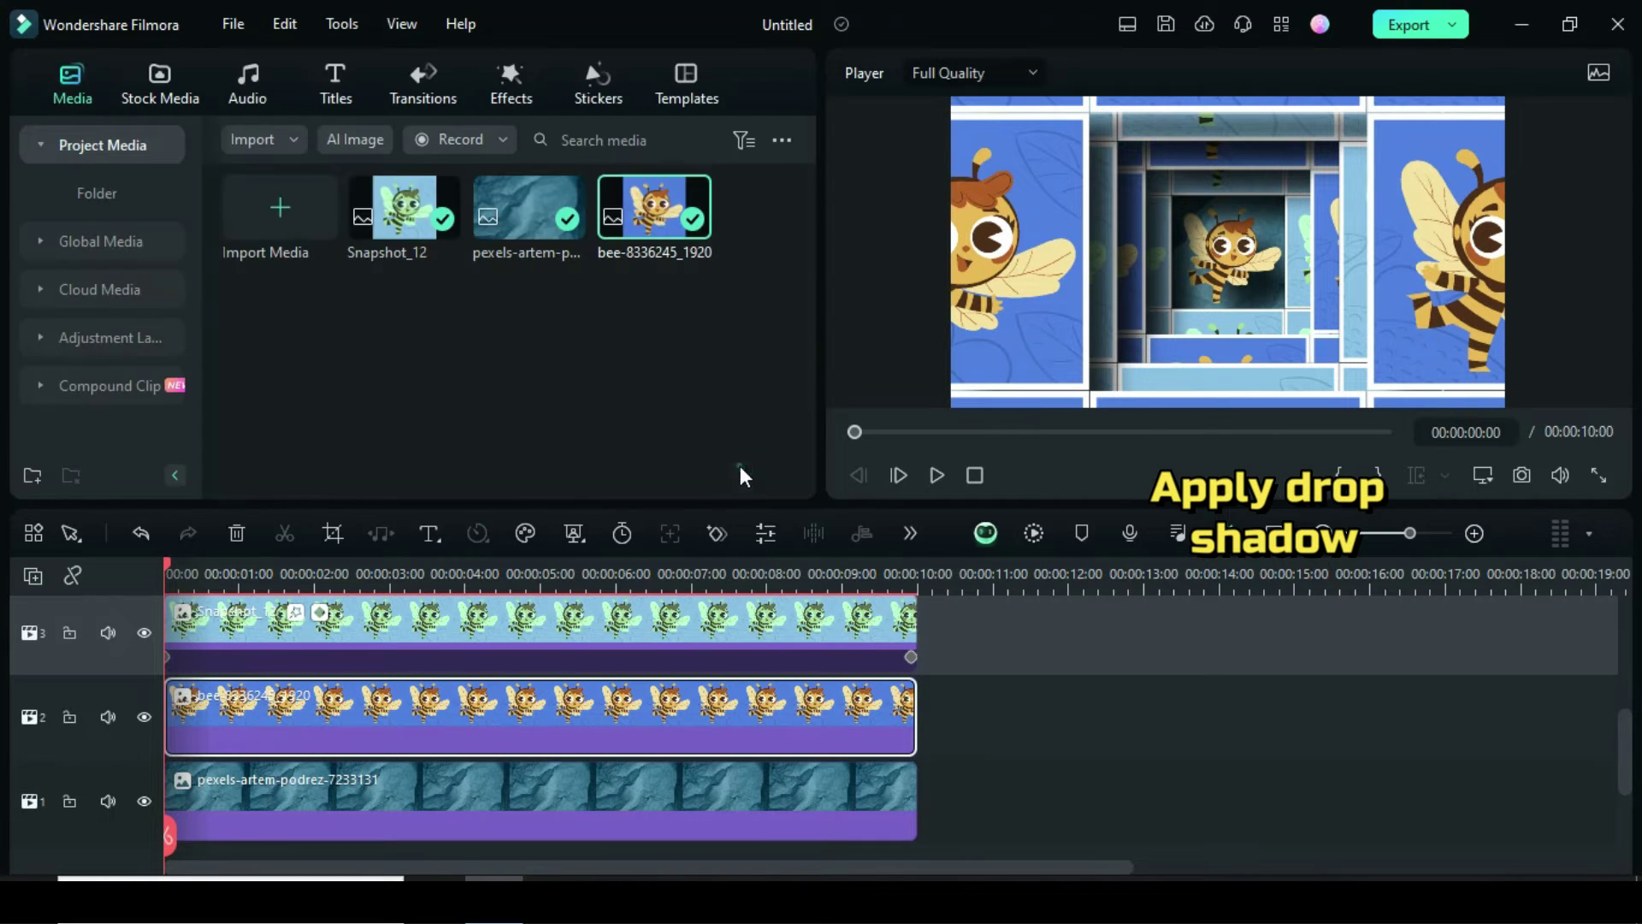
Apply the Heartbeat shake effect from Video Effects > Shake to the track 2 bee clip.
click(510, 89)
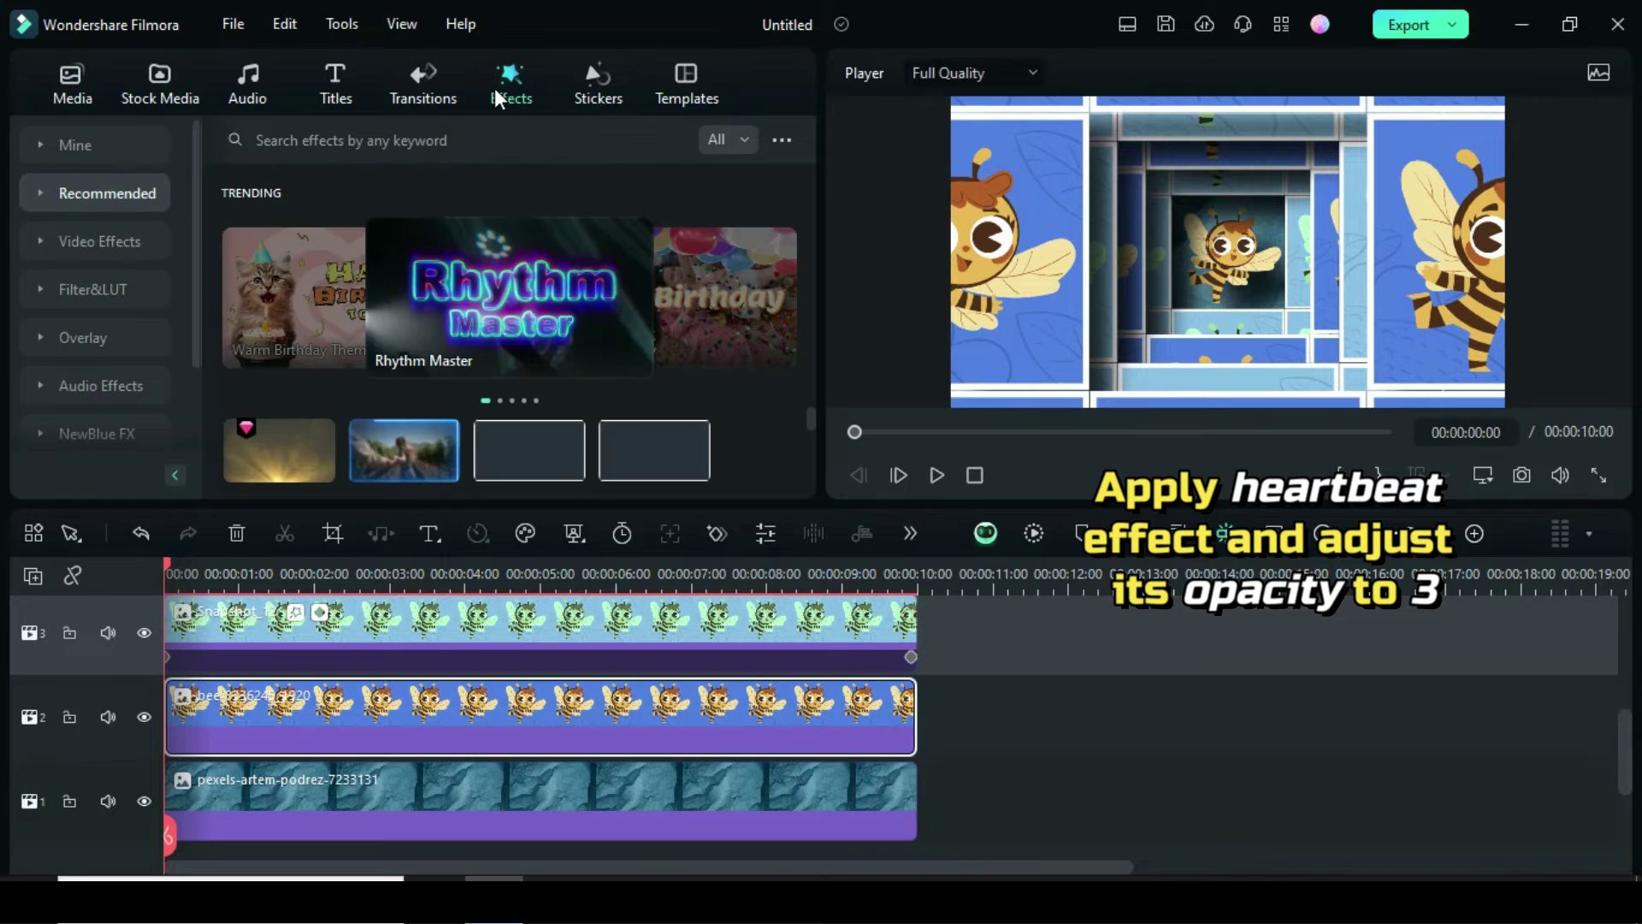
click(86, 248)
click(104, 338)
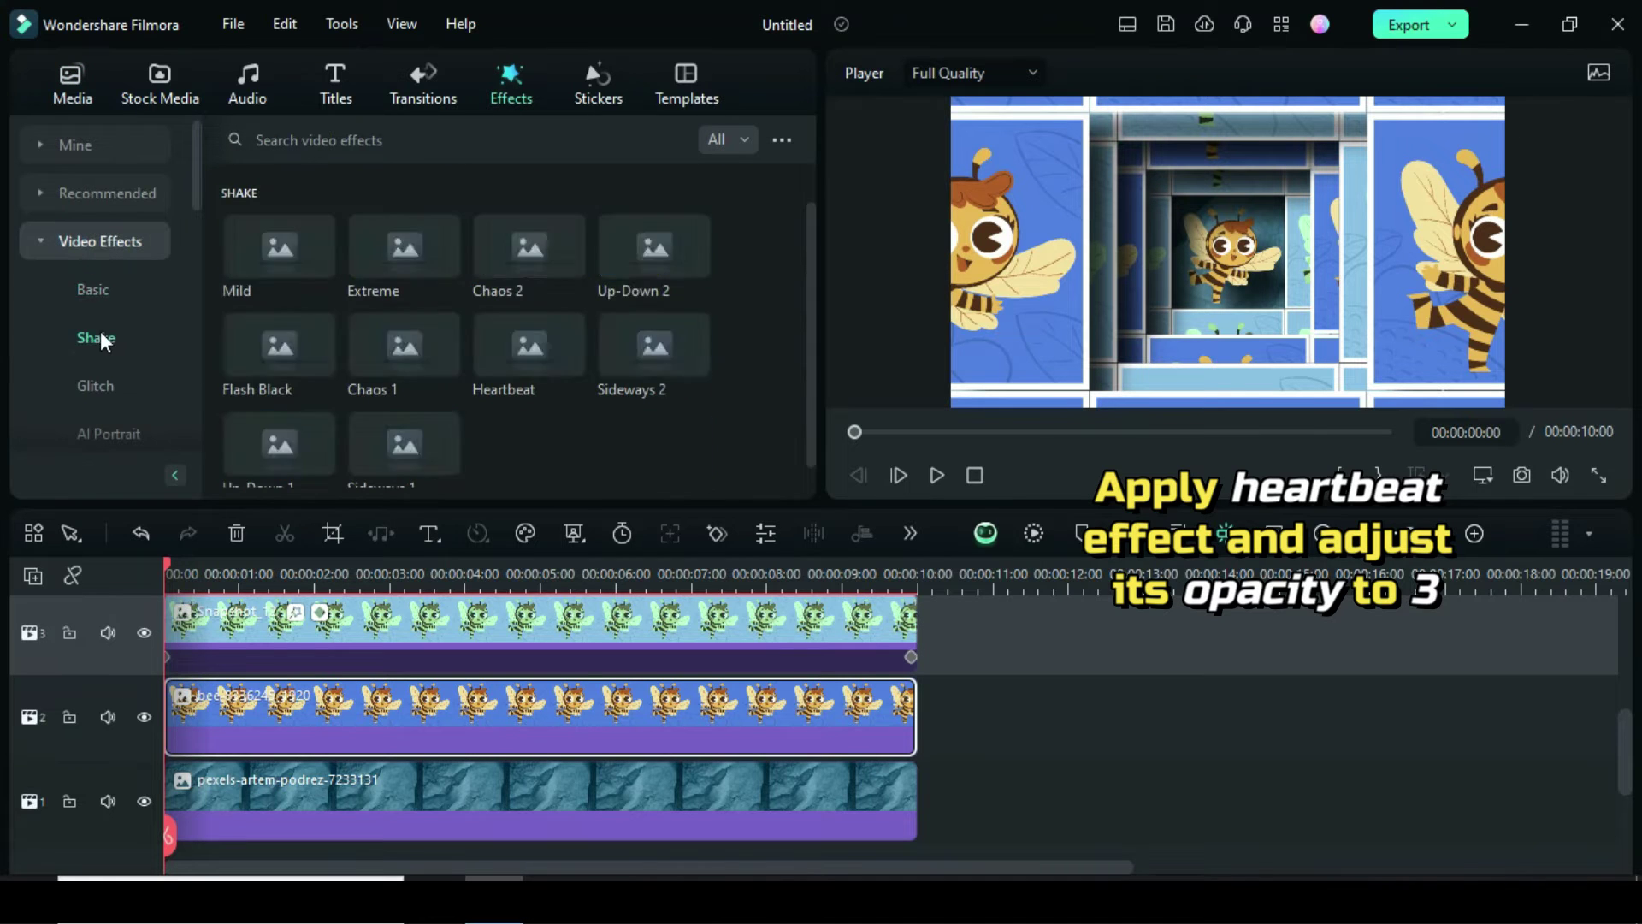
drag(513, 377, 399, 717)
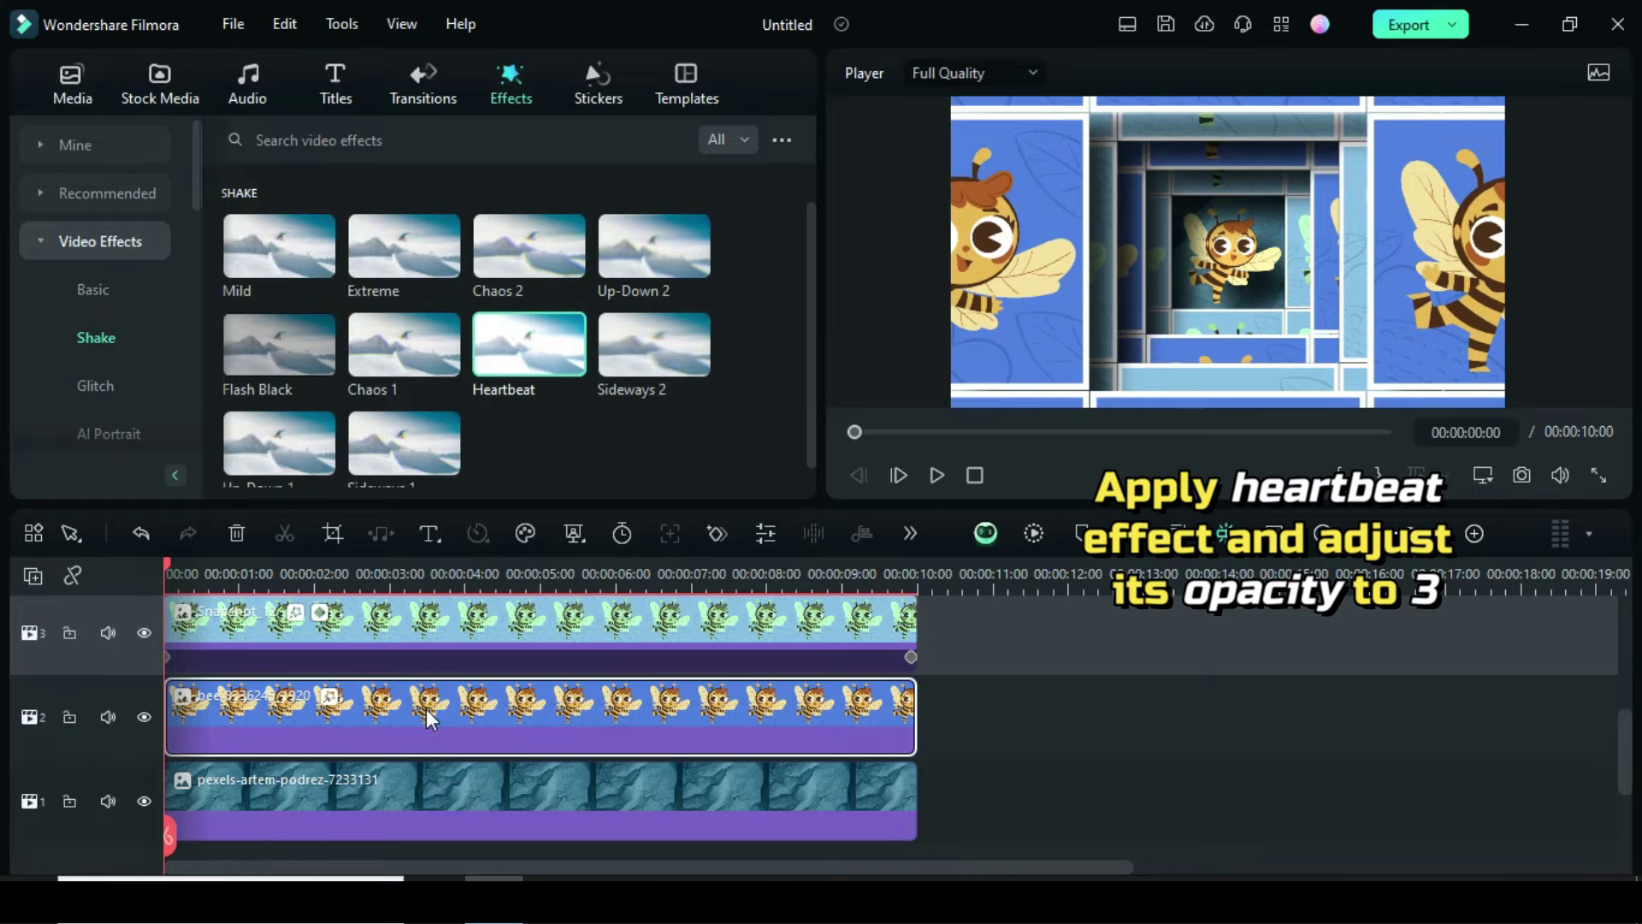
Set the Heartbeat effect's Speed to 3 in the clip properties and confirm.
double_click(430, 718)
click(229, 74)
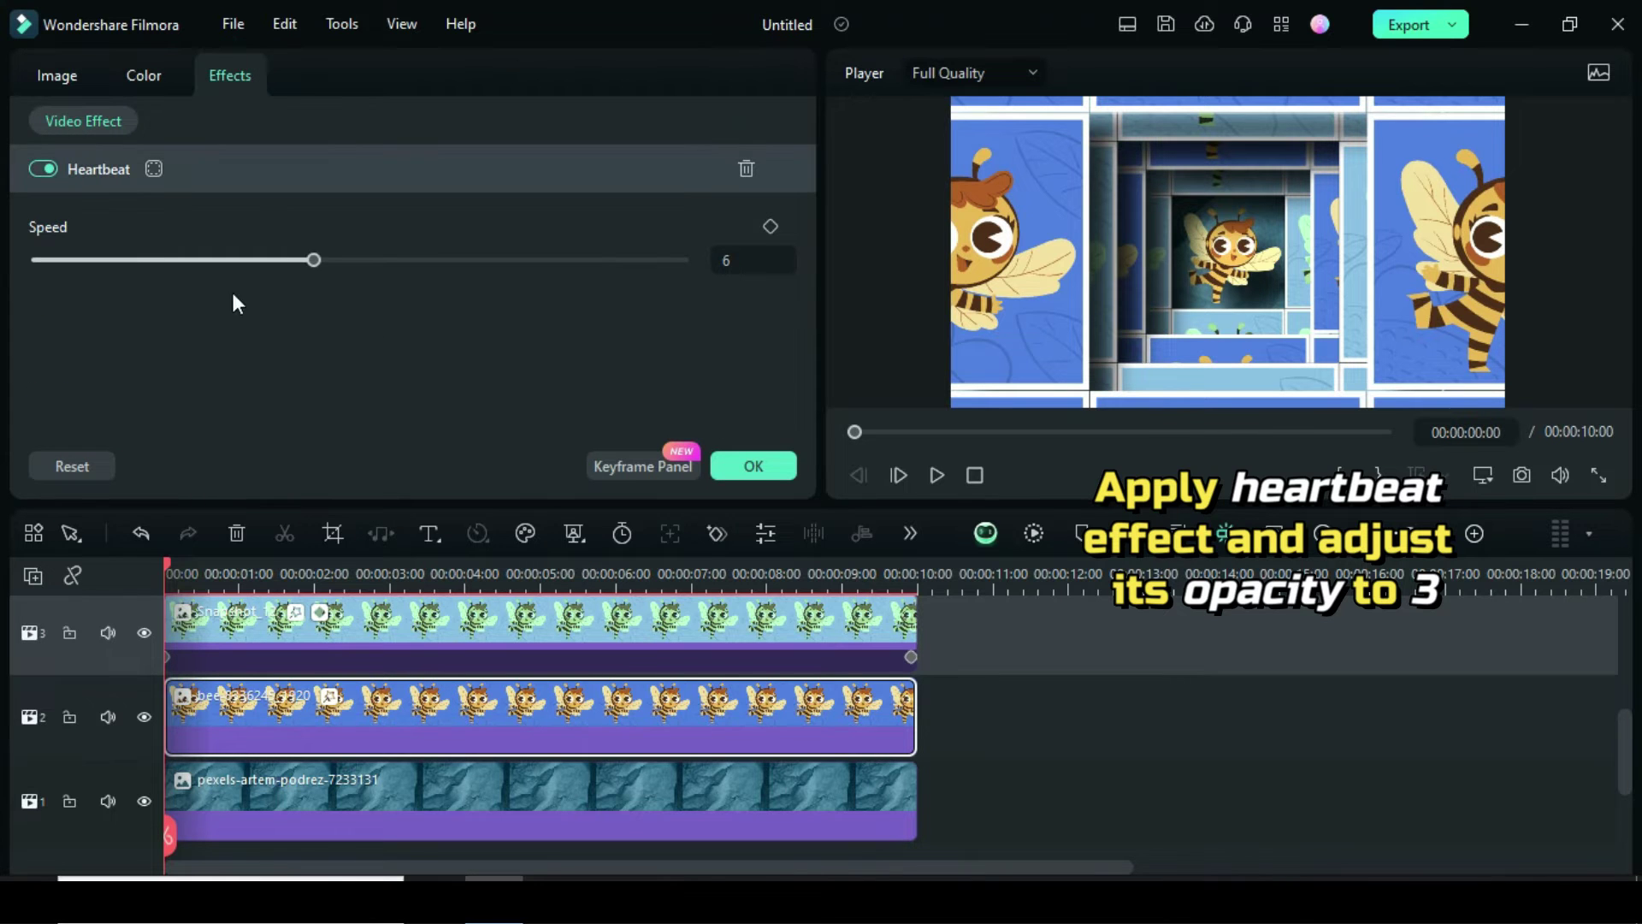
click(727, 260)
text(3)
key(Return)
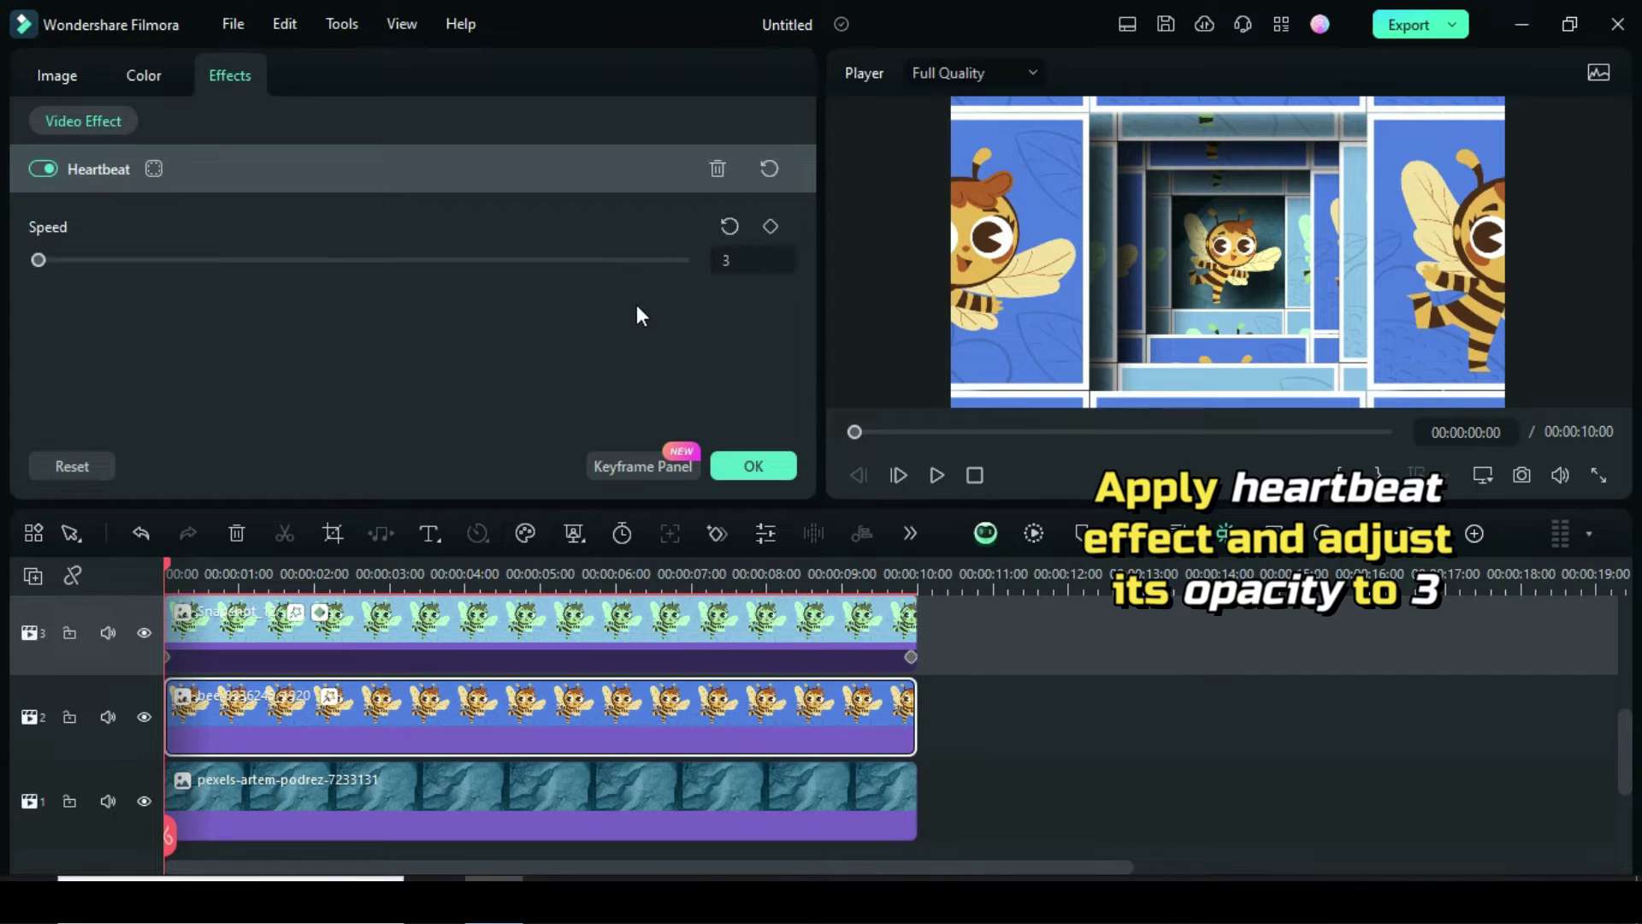
click(754, 466)
Preview the shaking bee tunnel, then box-select all the stacked timeline clips.
scroll(978, 650, down, 2)
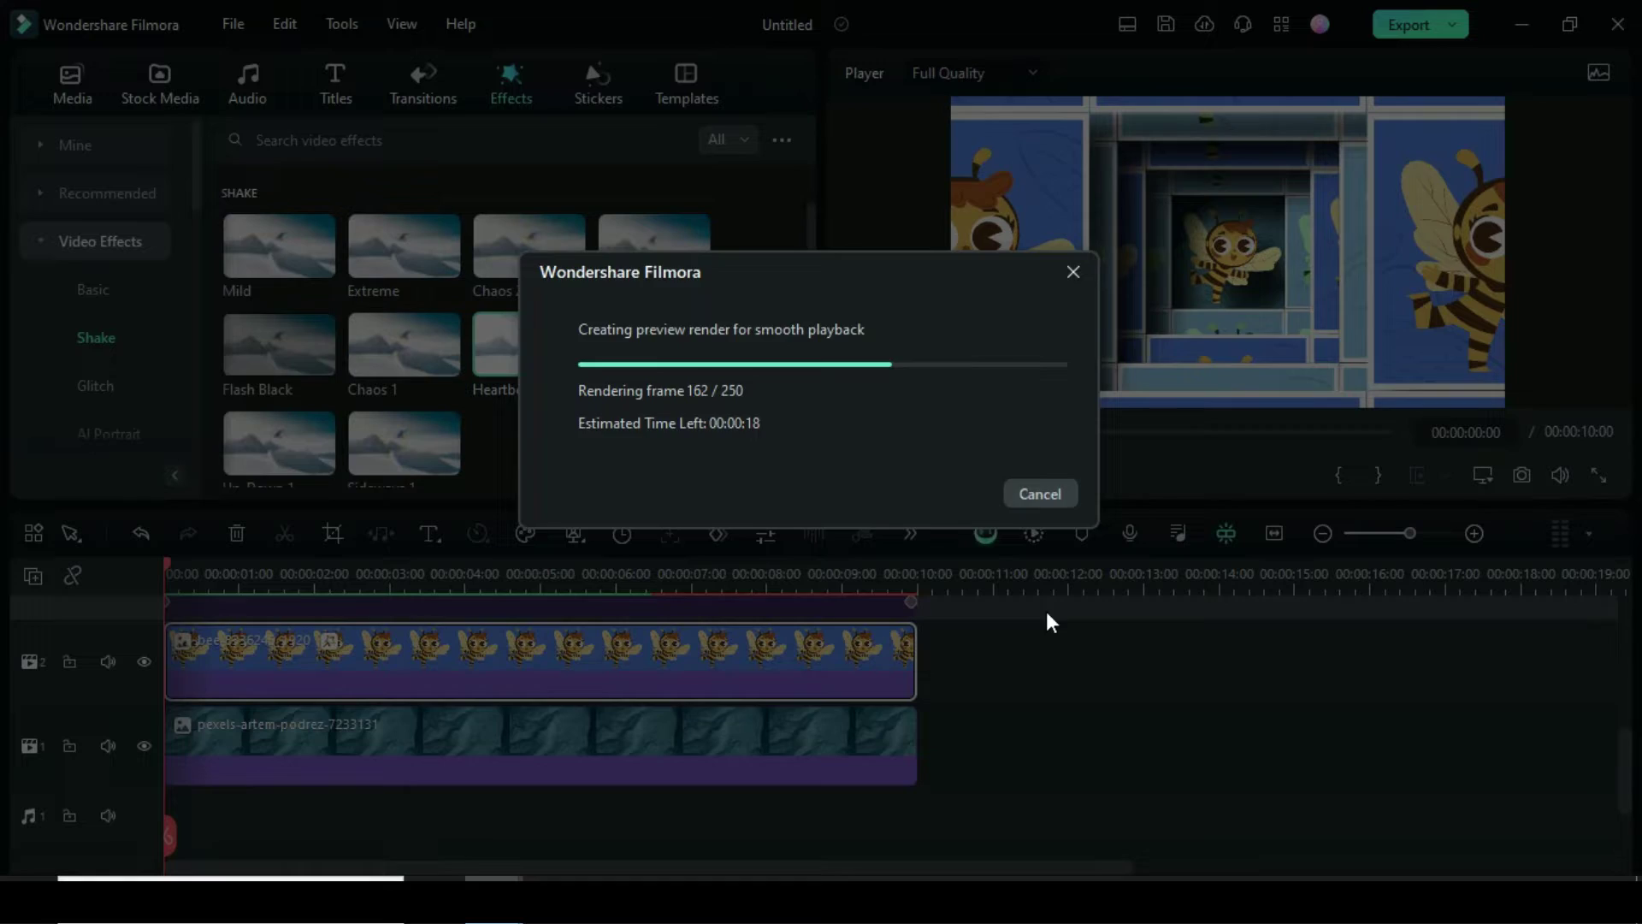
scroll(1012, 700, up, 3)
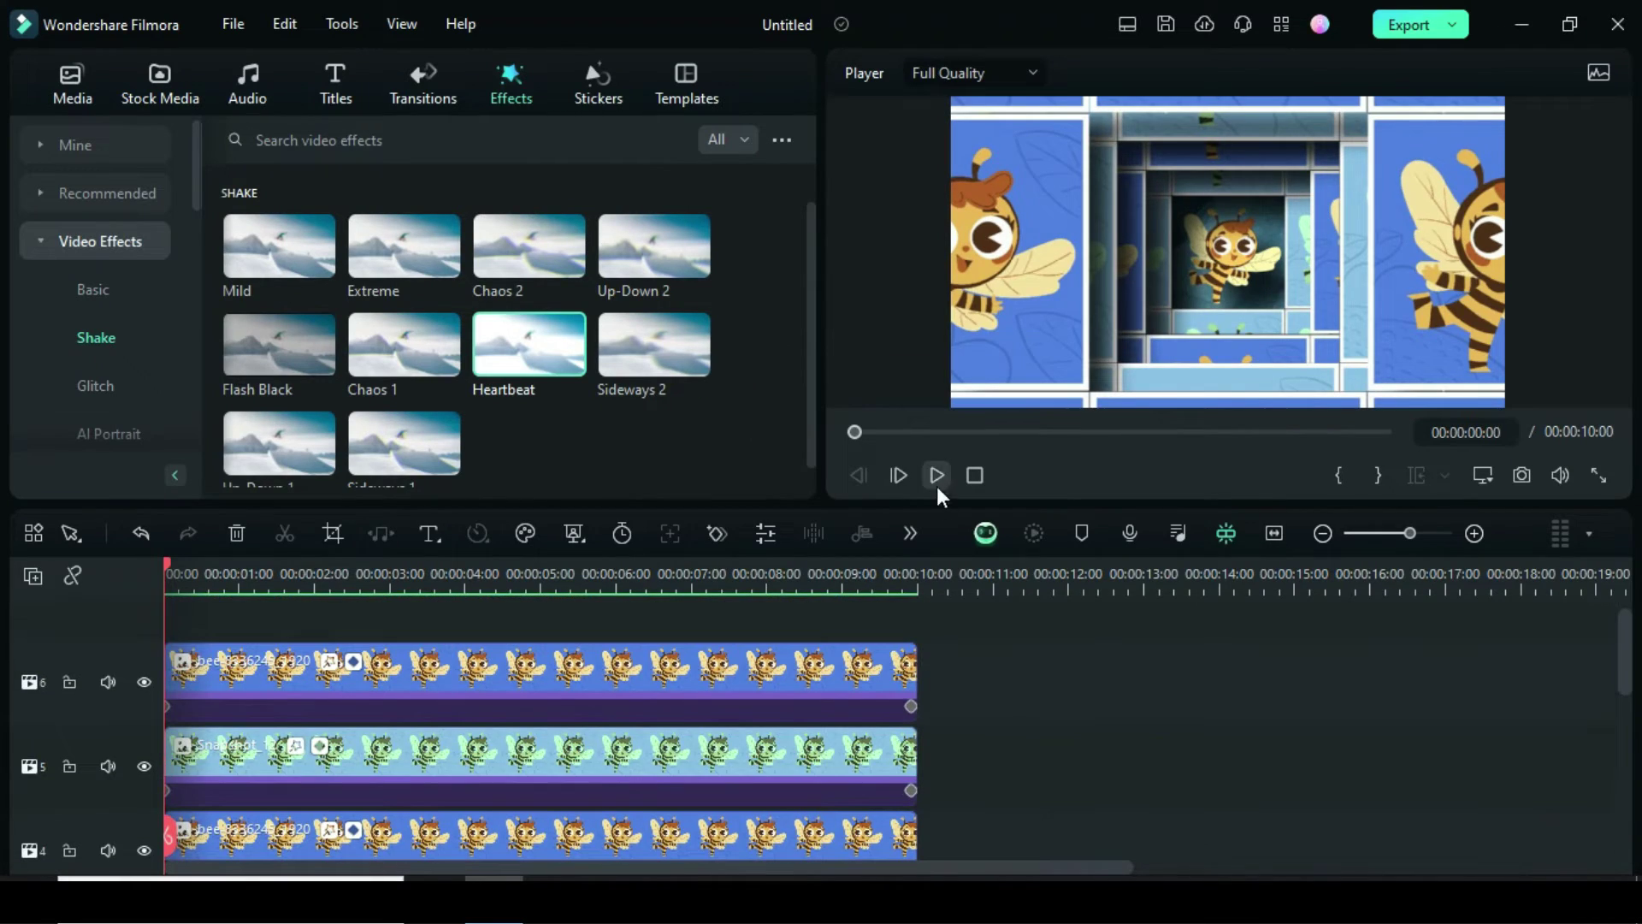
click(935, 480)
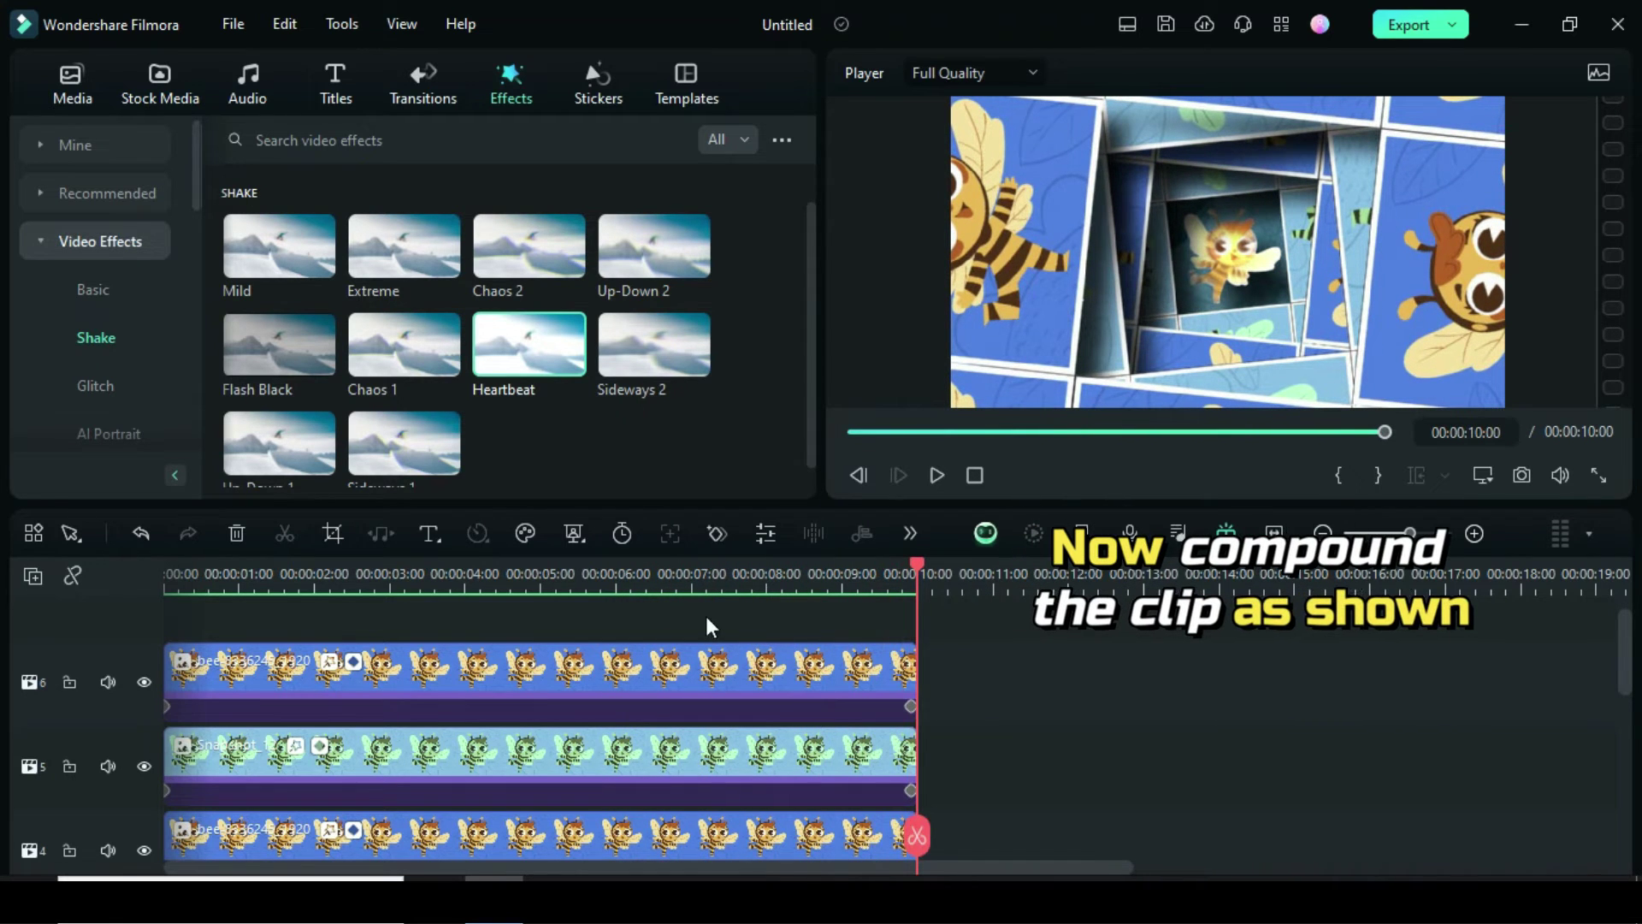
drag(706, 627, 804, 710)
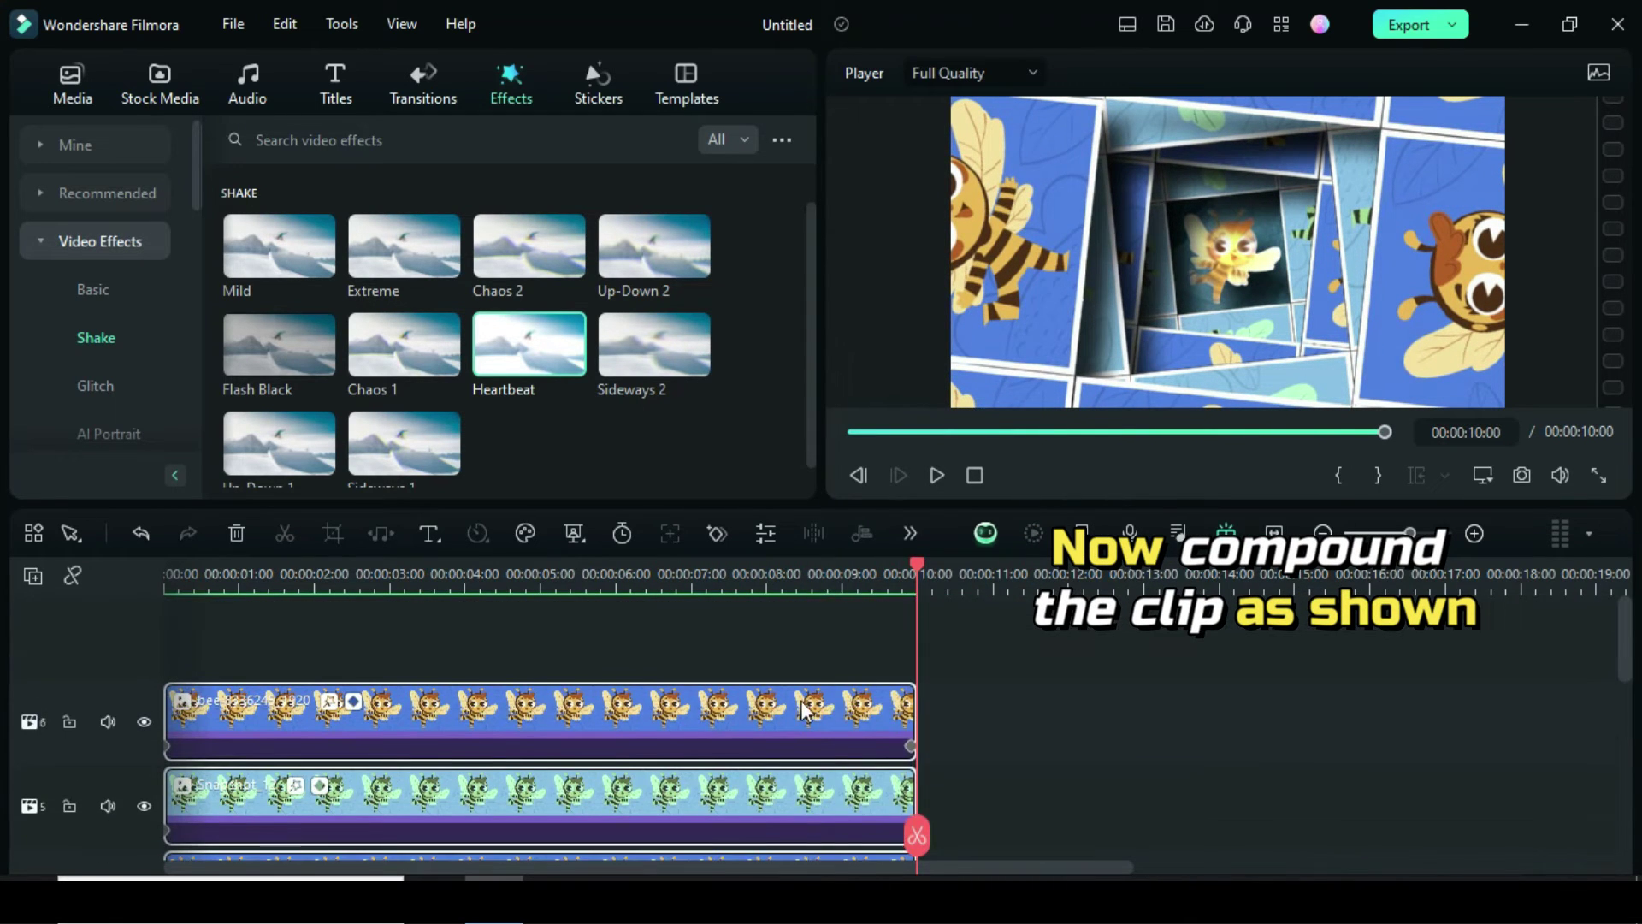
Combine the selected clips into a compound clip named Shallow and rewind the preview.
right_click(804, 710)
click(915, 134)
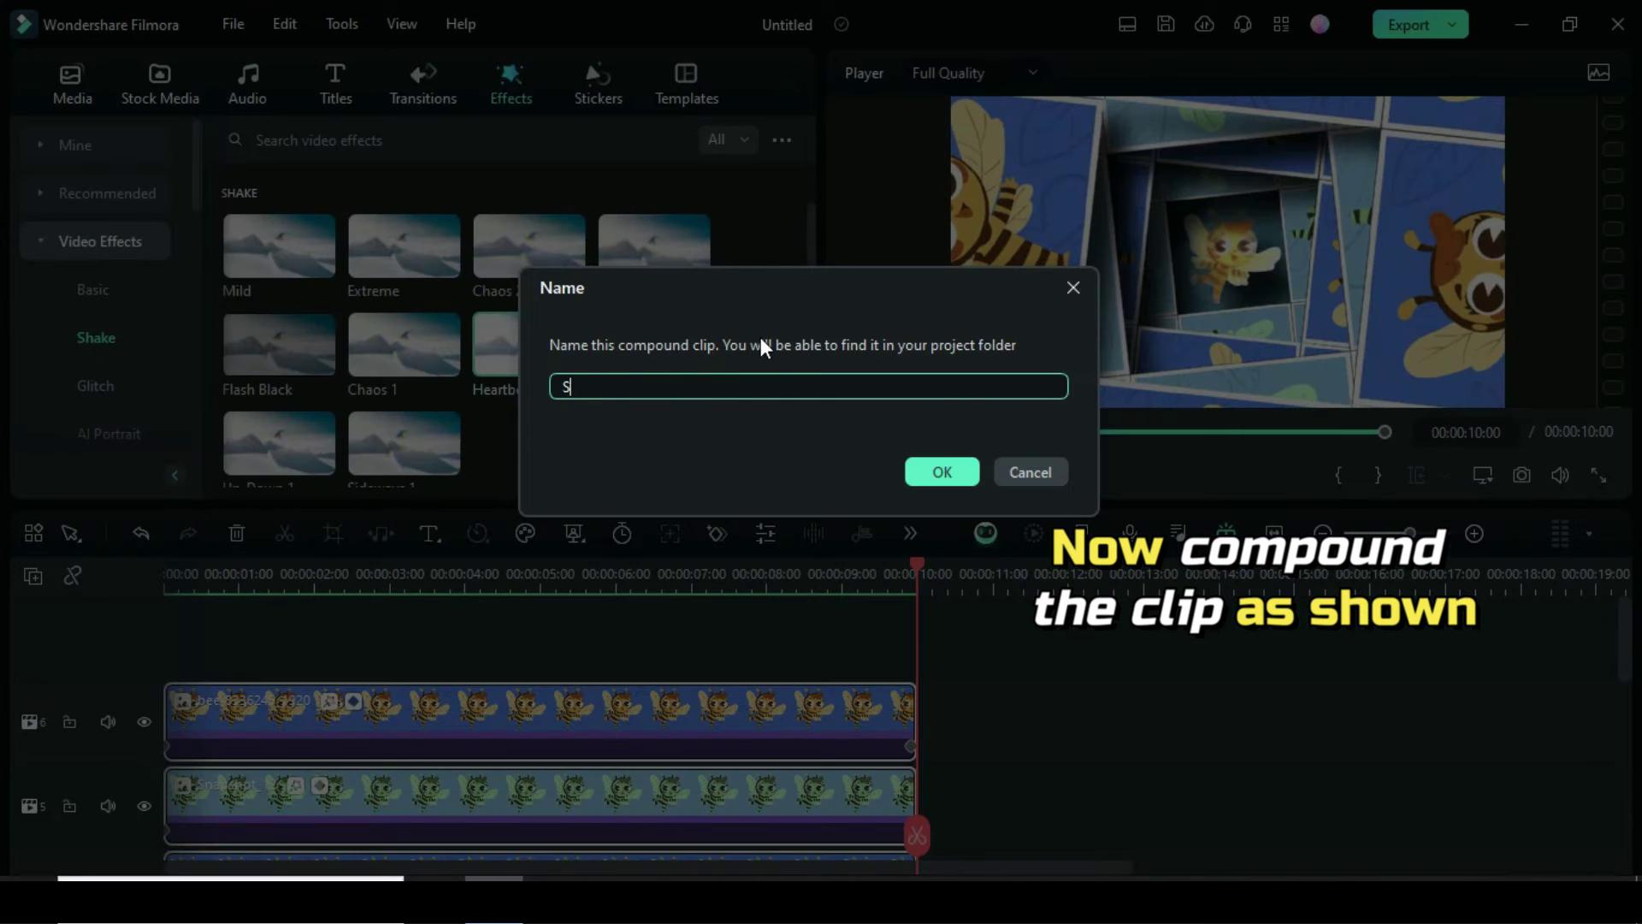
click(941, 472)
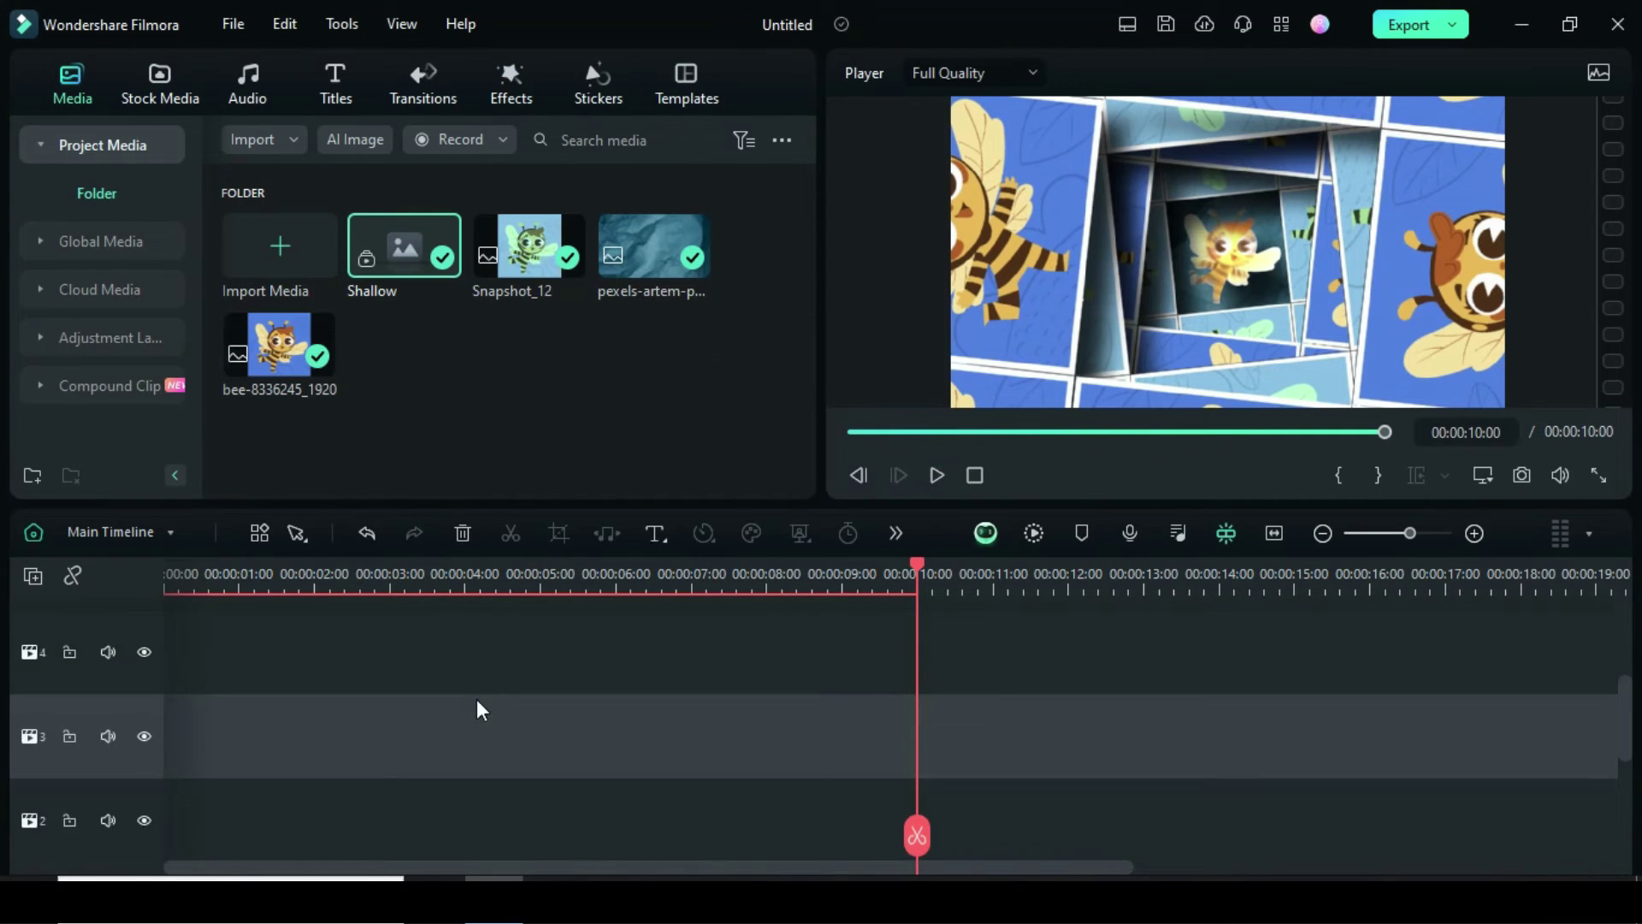
click(854, 433)
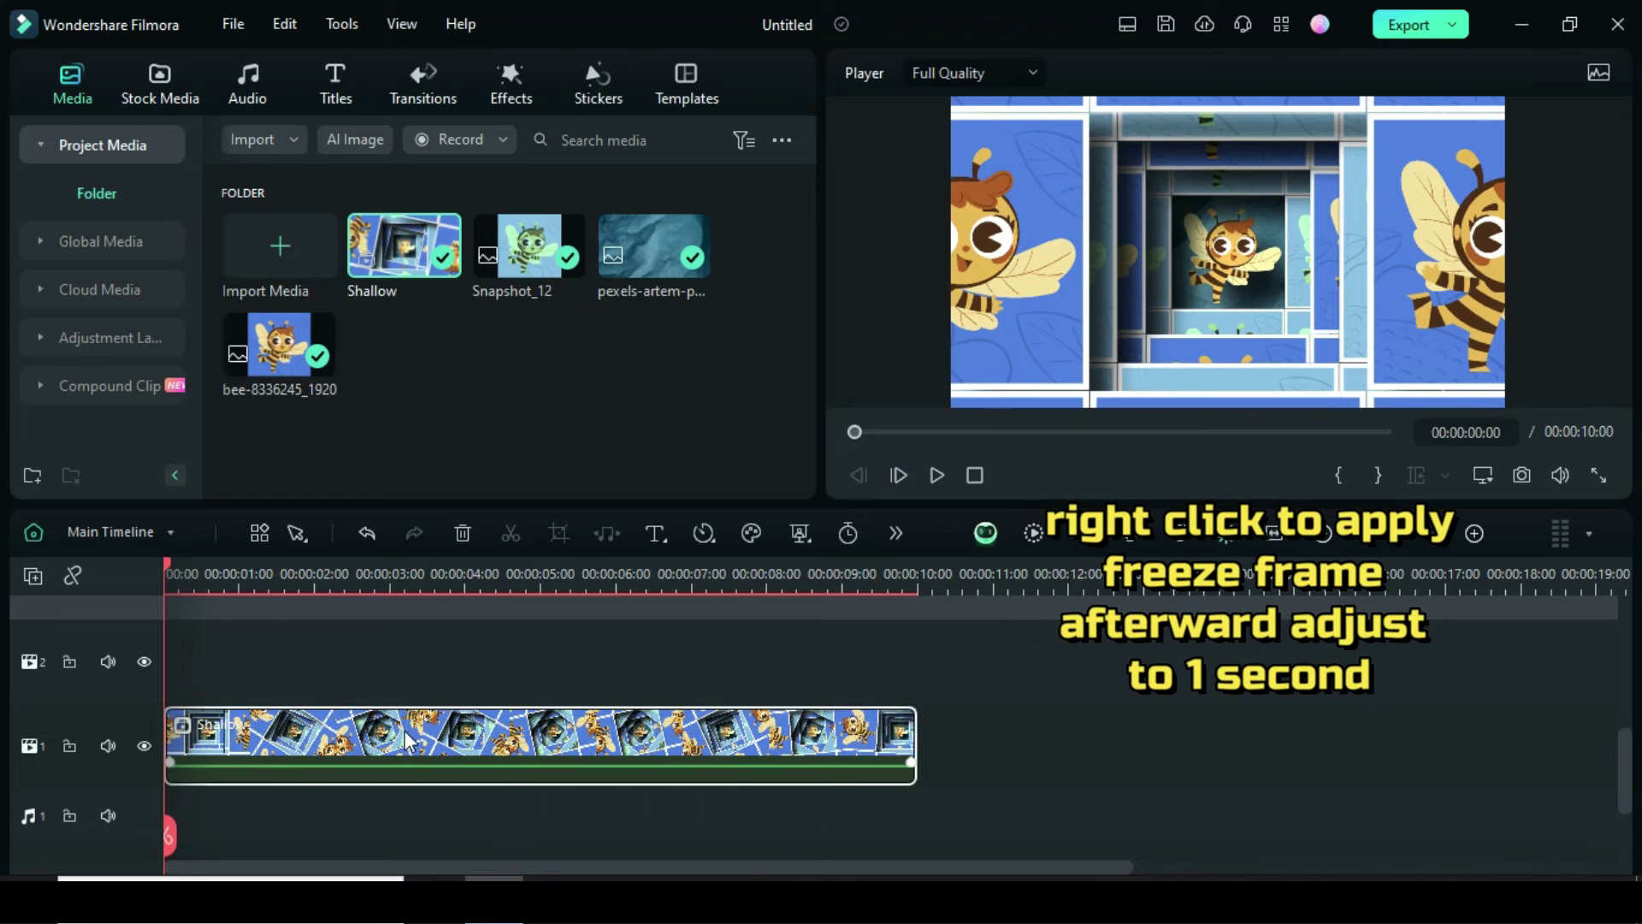
Add a freeze frame at the start of the Shallow clip and trim it to about 1 second.
click(640, 732)
right_click(402, 732)
scroll(542, 751, down, 1)
click(469, 791)
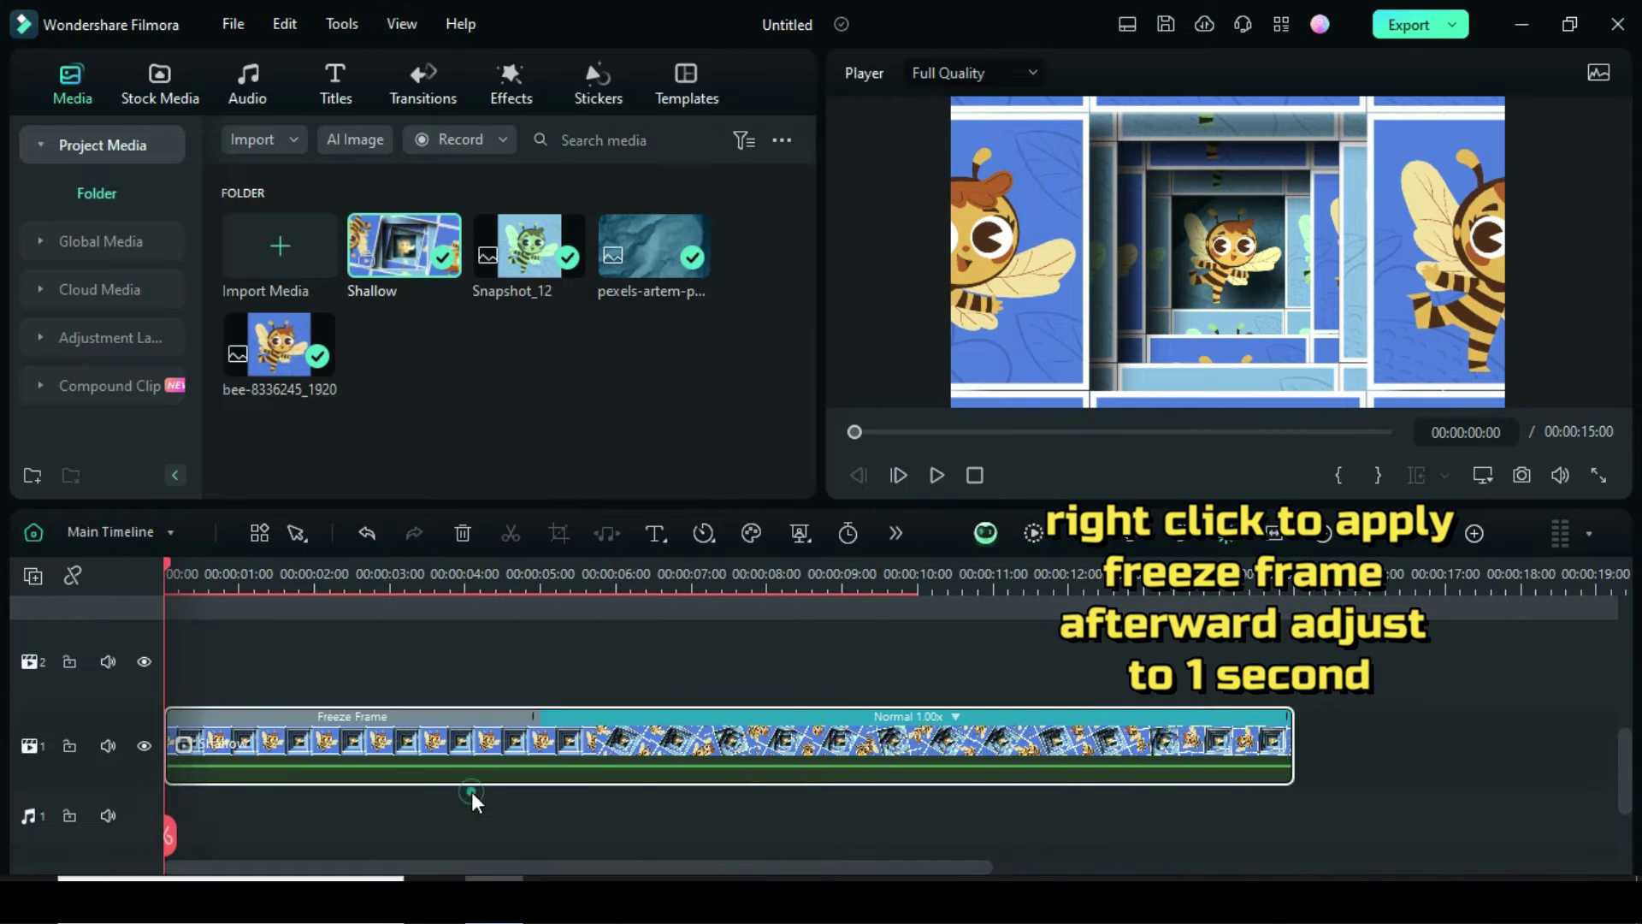
drag(535, 717, 239, 718)
Open the Shallow clip's Video properties to reach its transform settings.
scroll(342, 752, up, 2)
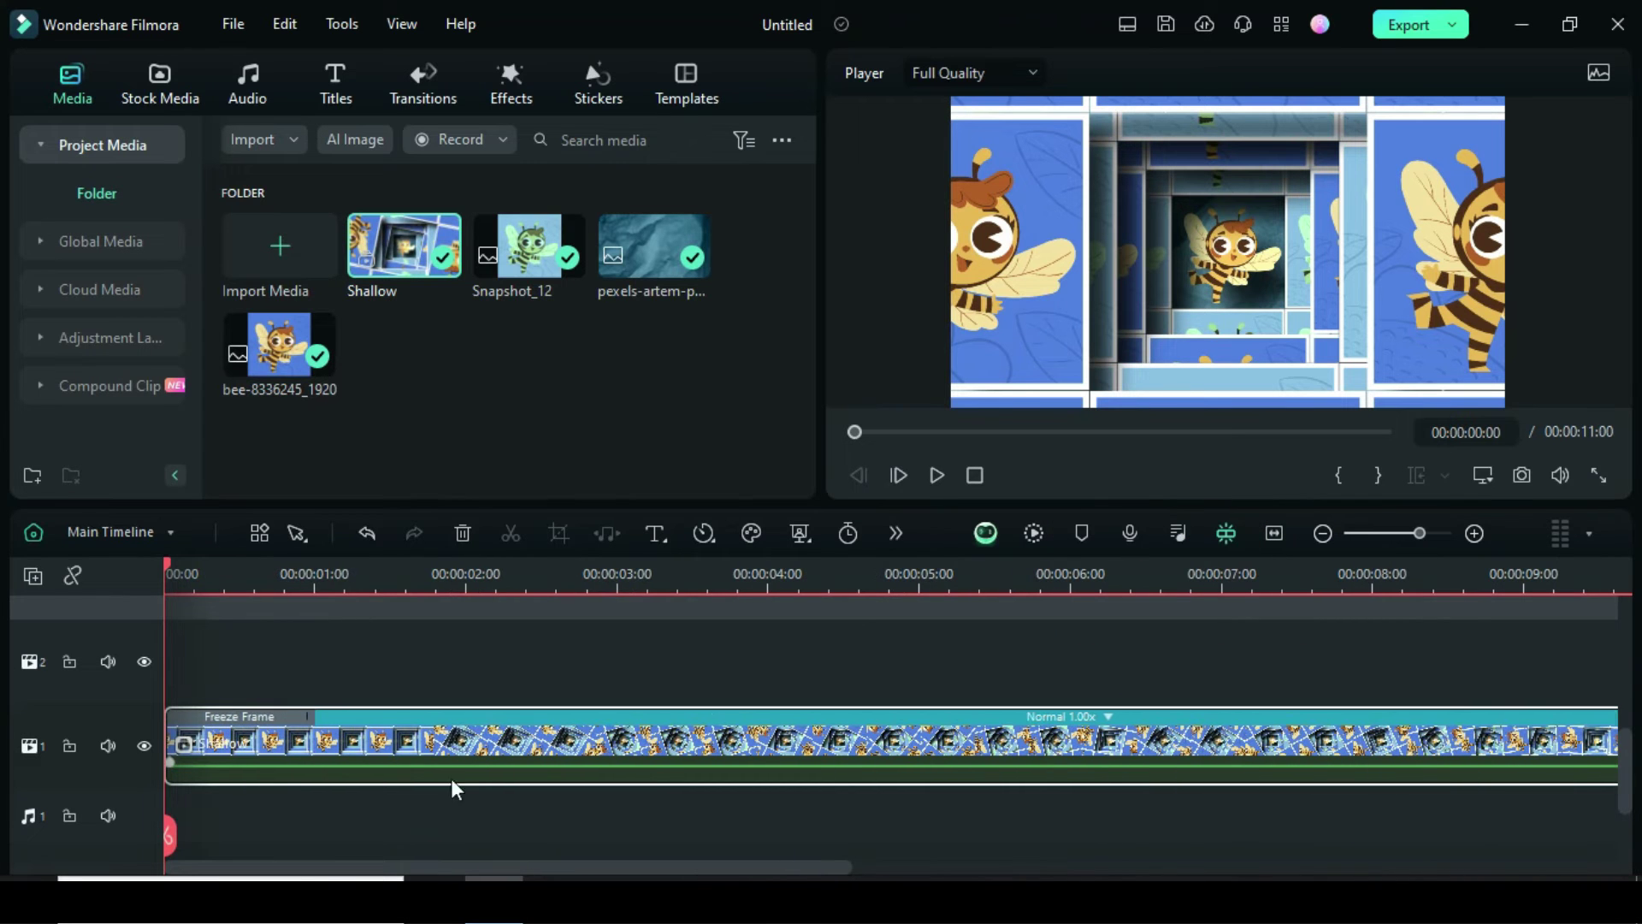
double_click(408, 752)
drag(810, 392, 814, 150)
Keyframe the Shallow clip's Scale at 600% at the start and reset it to 100% at 00:00:01:00.
click(770, 258)
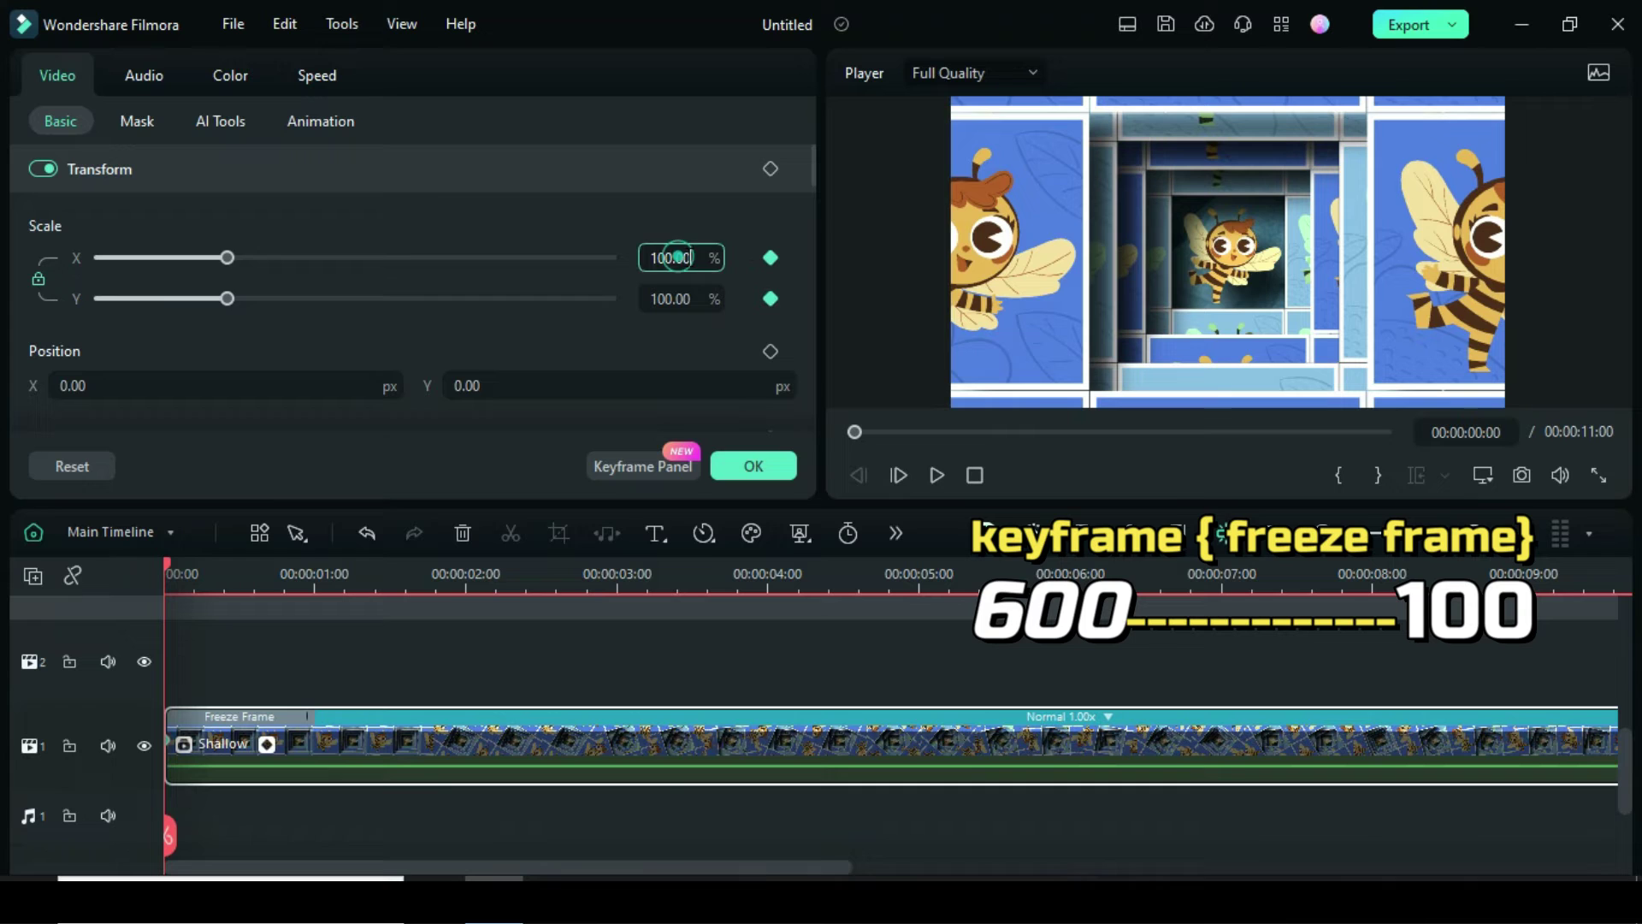
double_click(650, 257)
text(600)
key(Return)
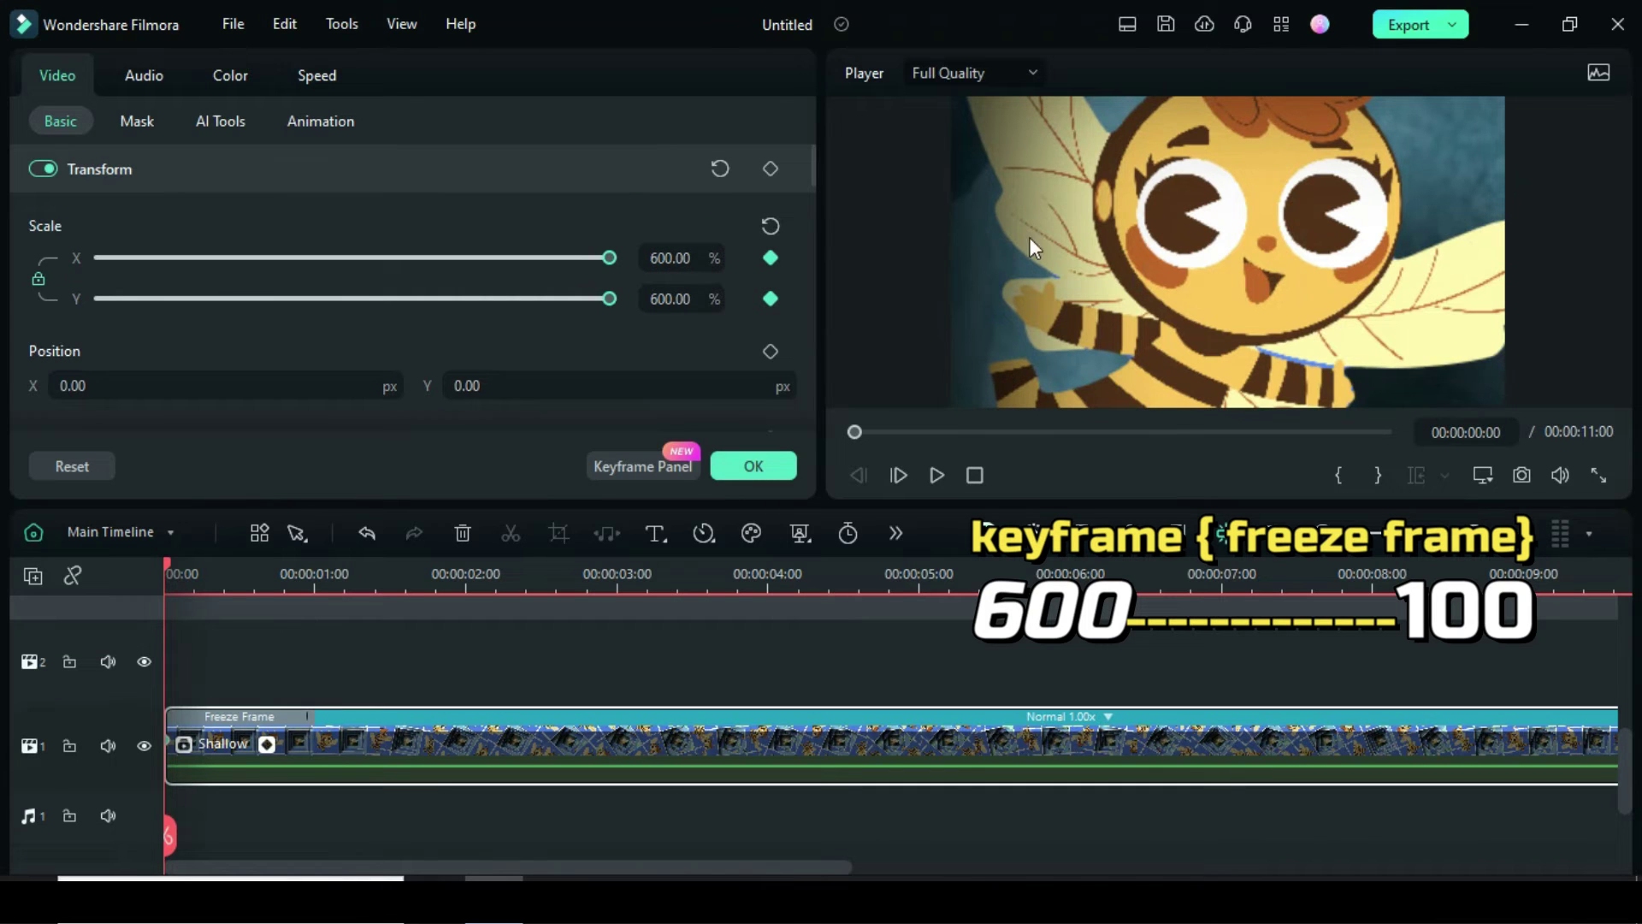
drag(166, 568, 315, 592)
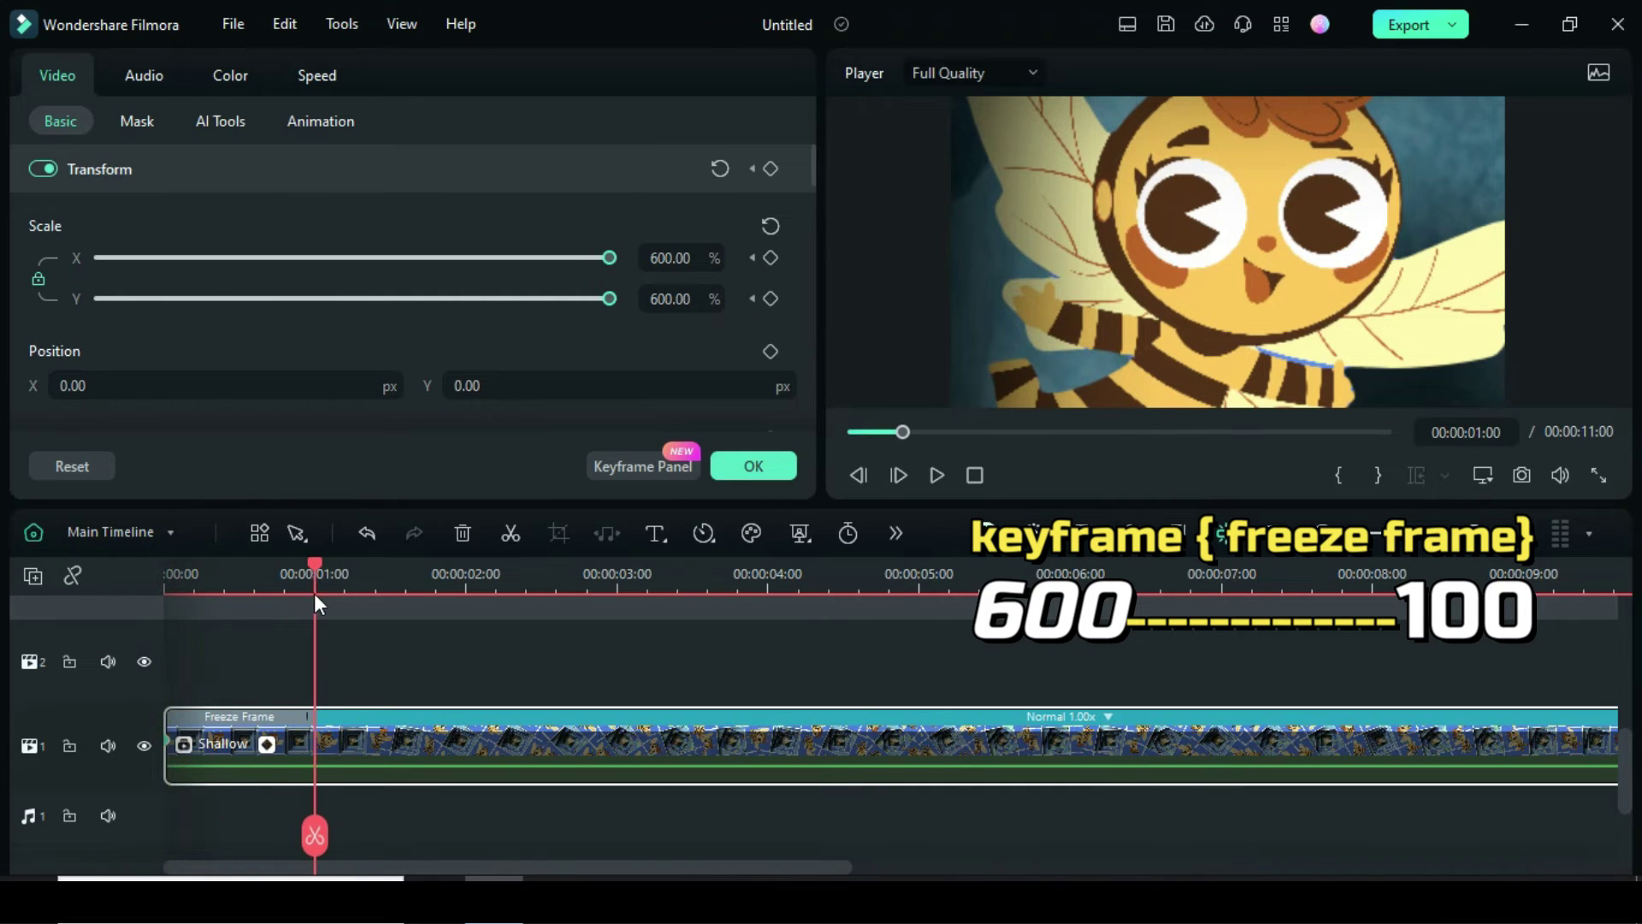
click(769, 227)
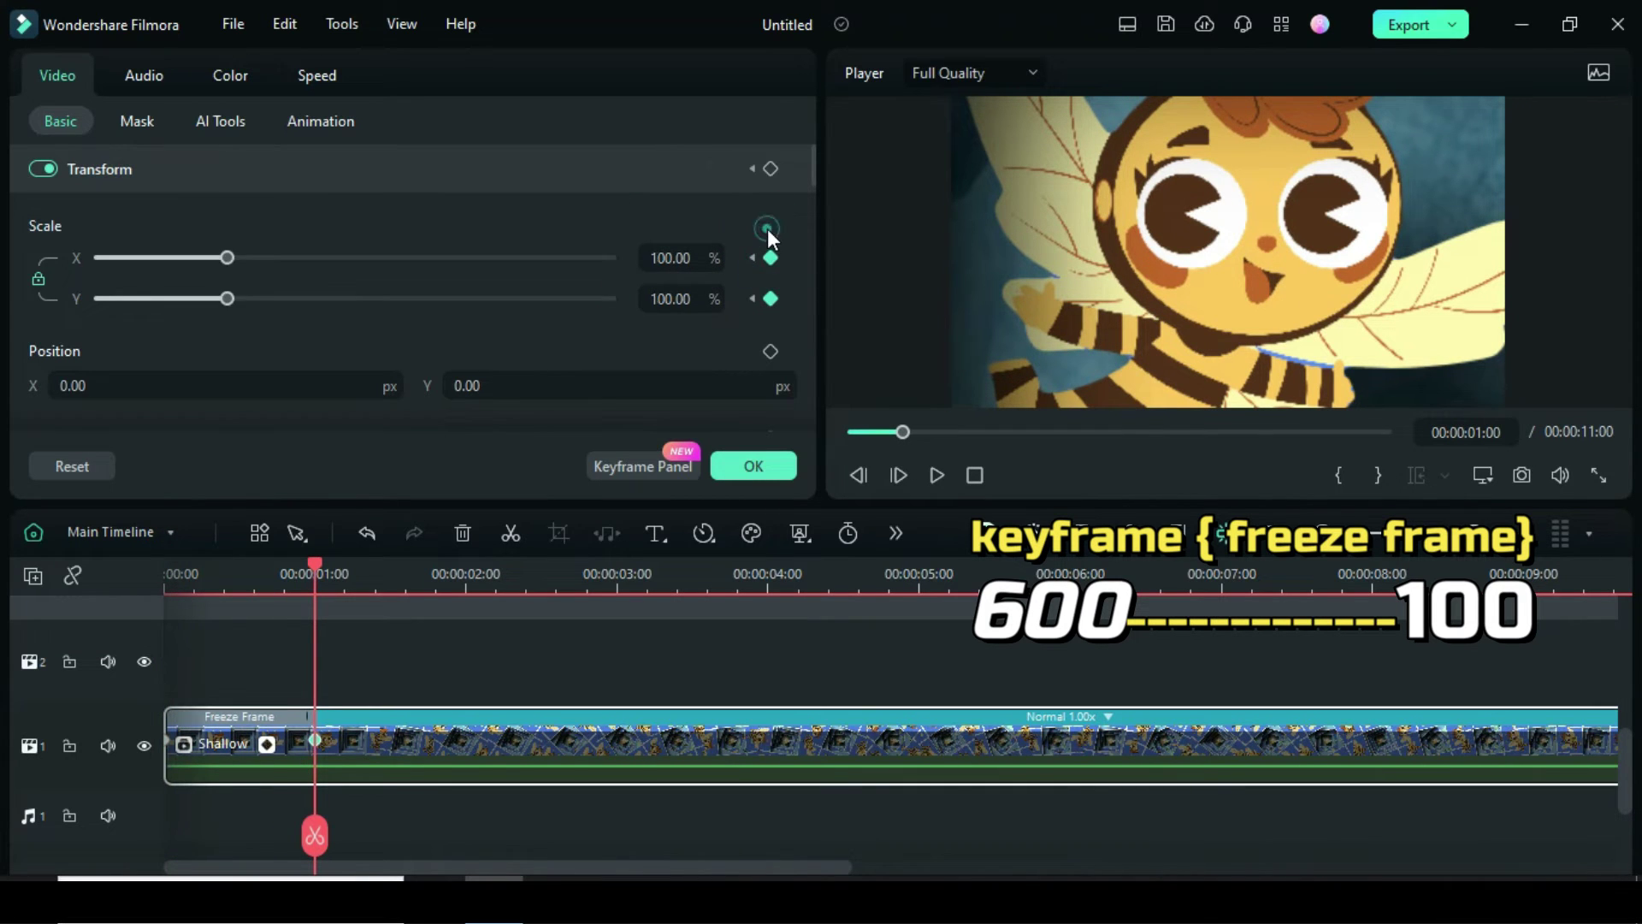
In the Keyframe Panel, set both Scale keyframes to Ease out and close the clip properties.
click(624, 466)
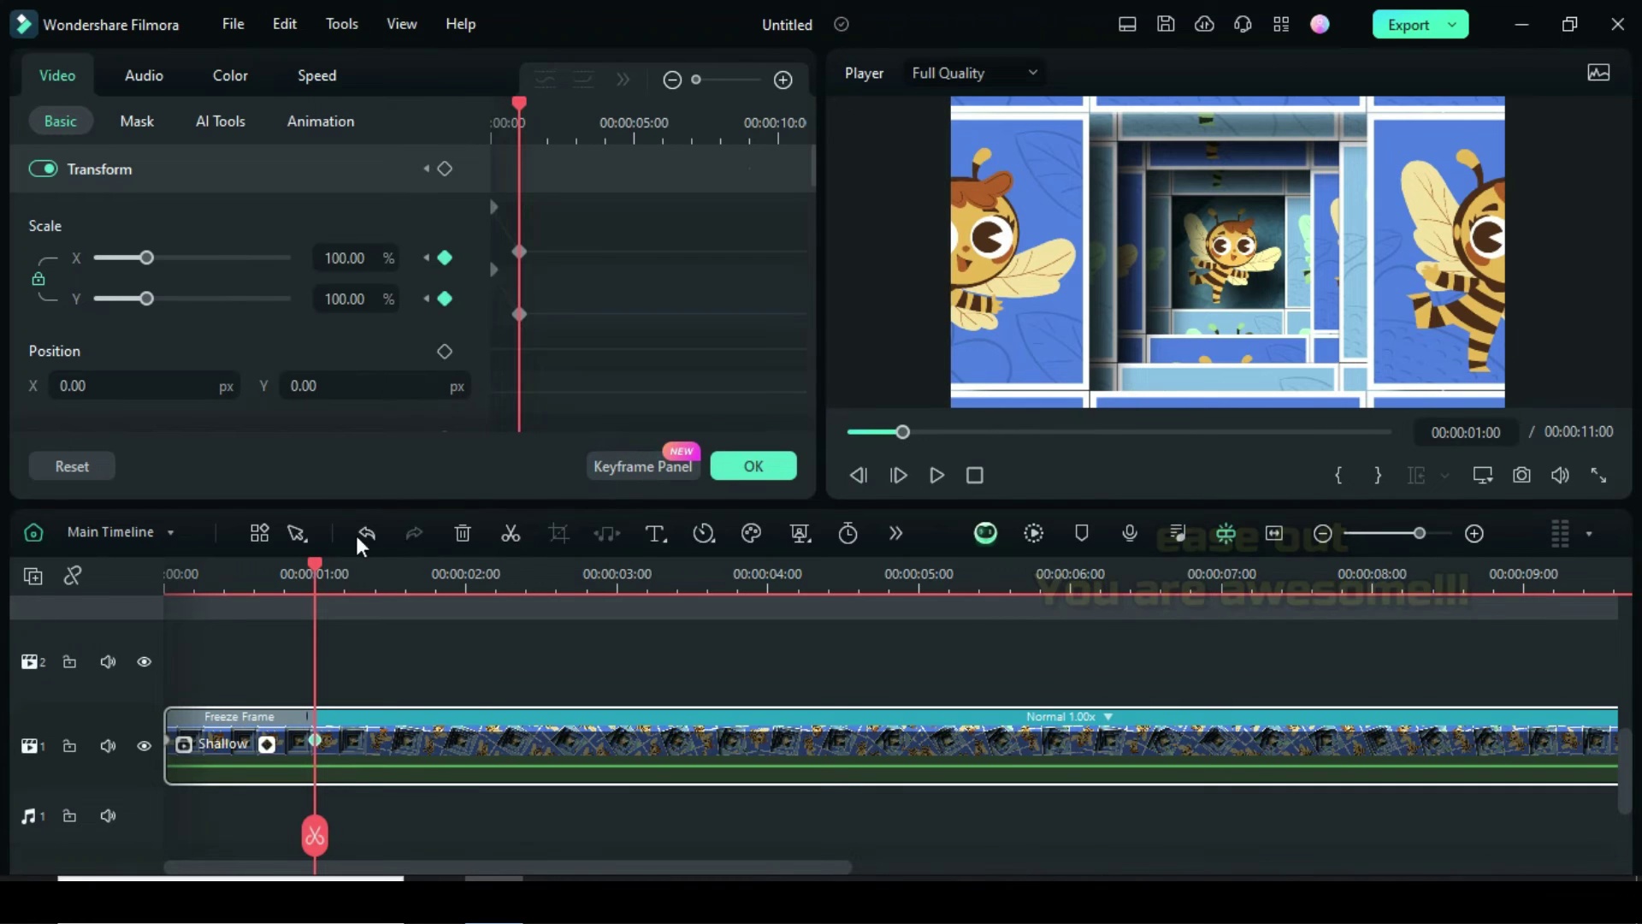
click(854, 432)
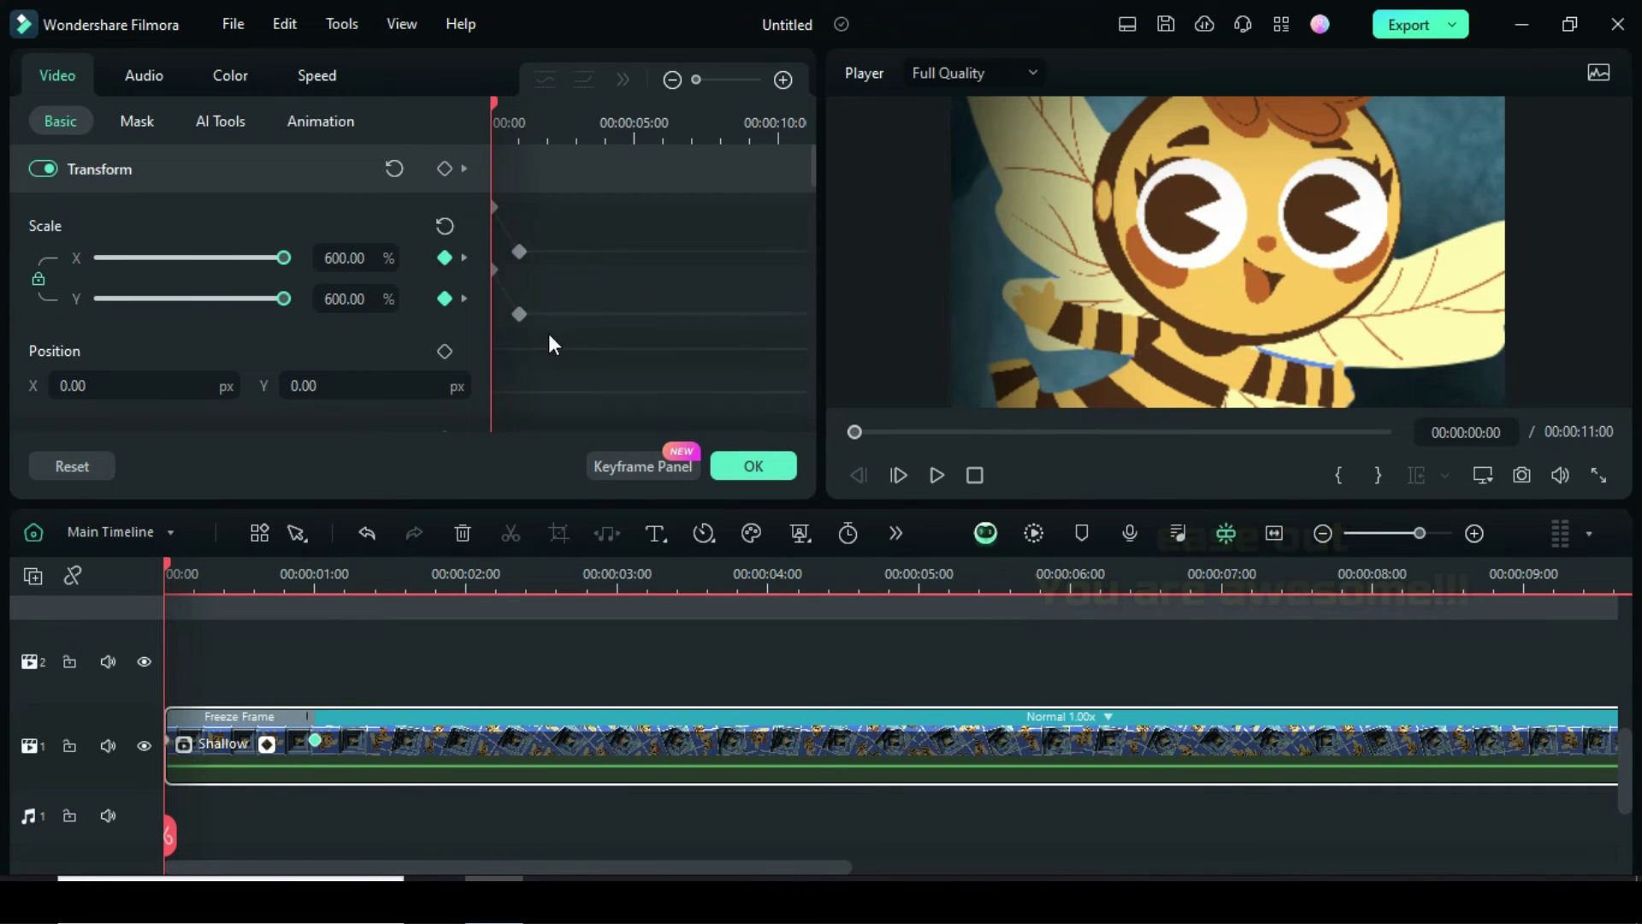
drag(547, 332, 479, 188)
right_click(523, 255)
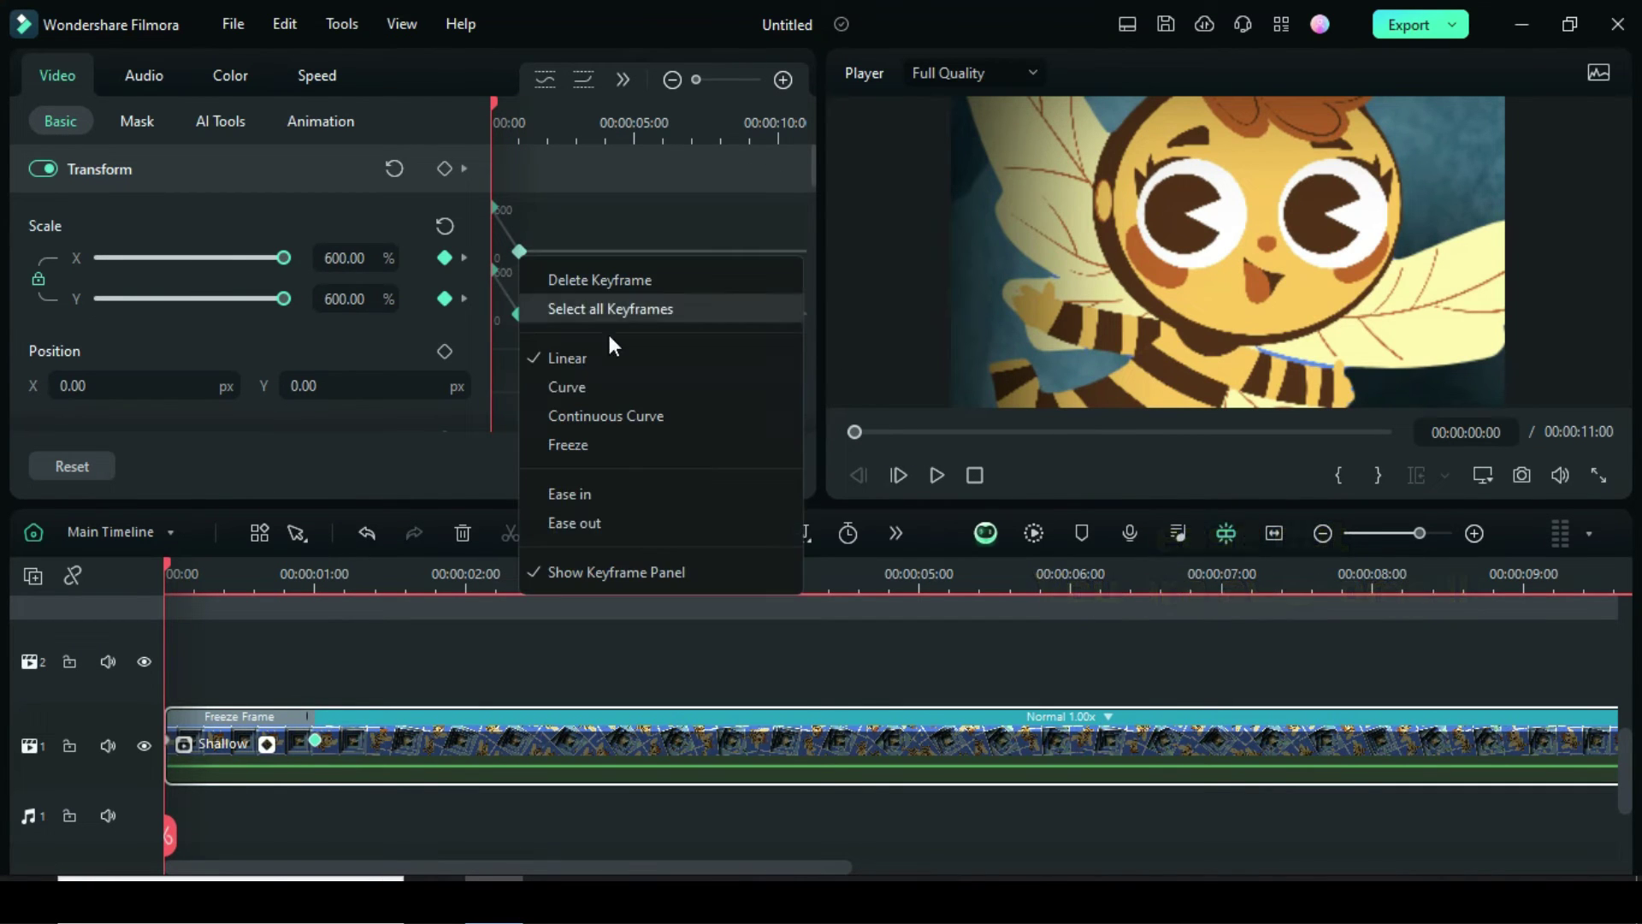
click(574, 522)
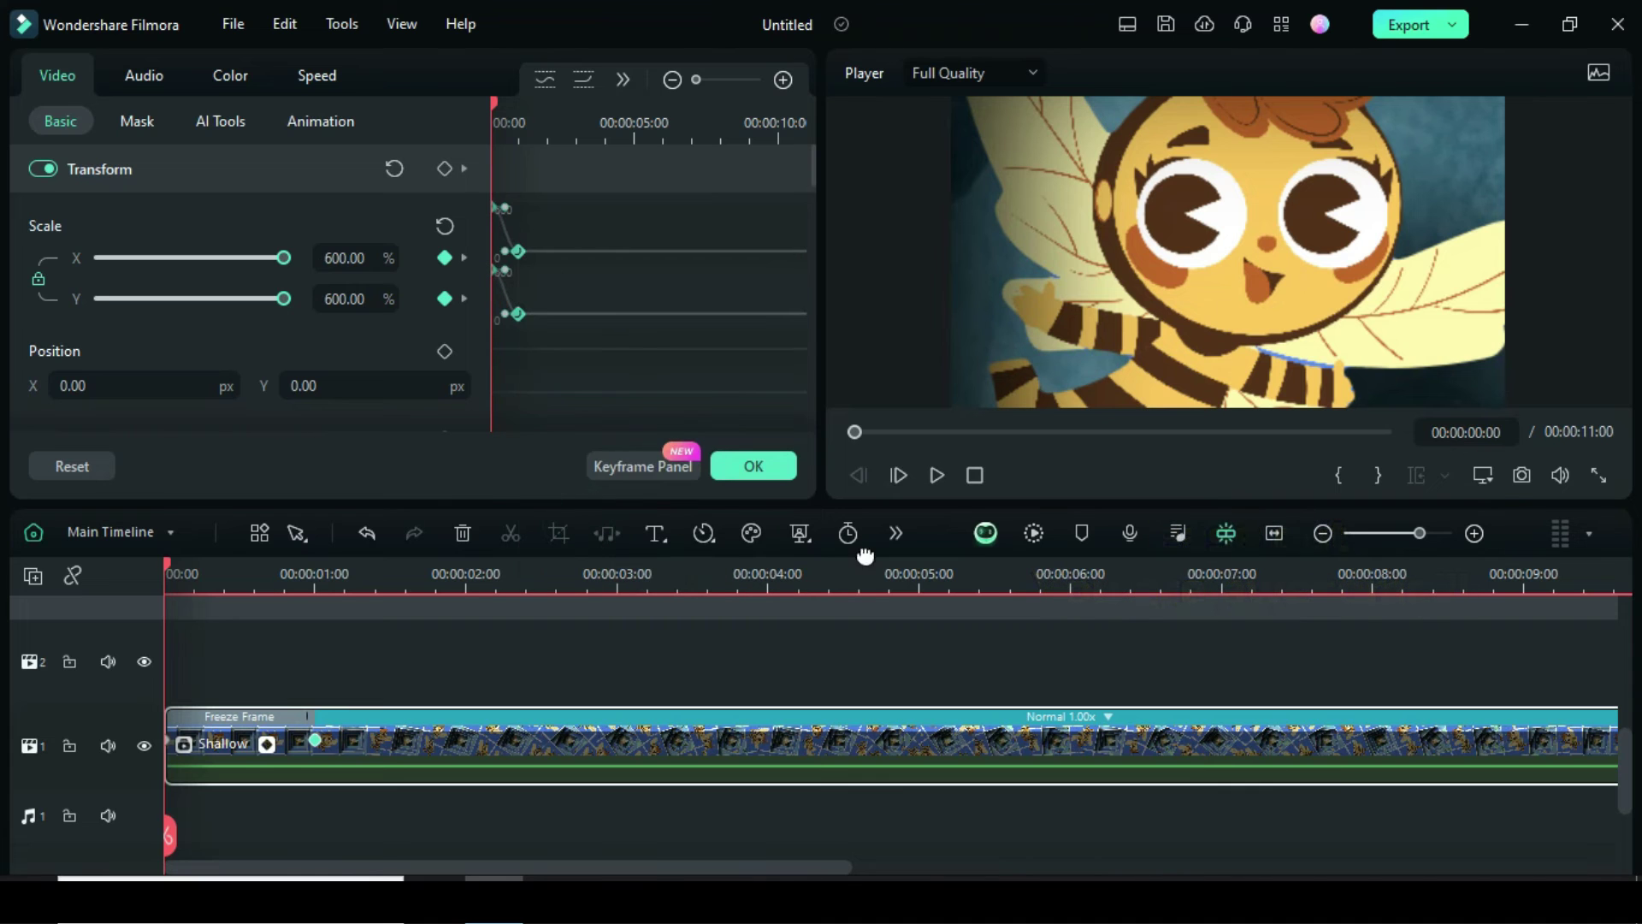
click(752, 466)
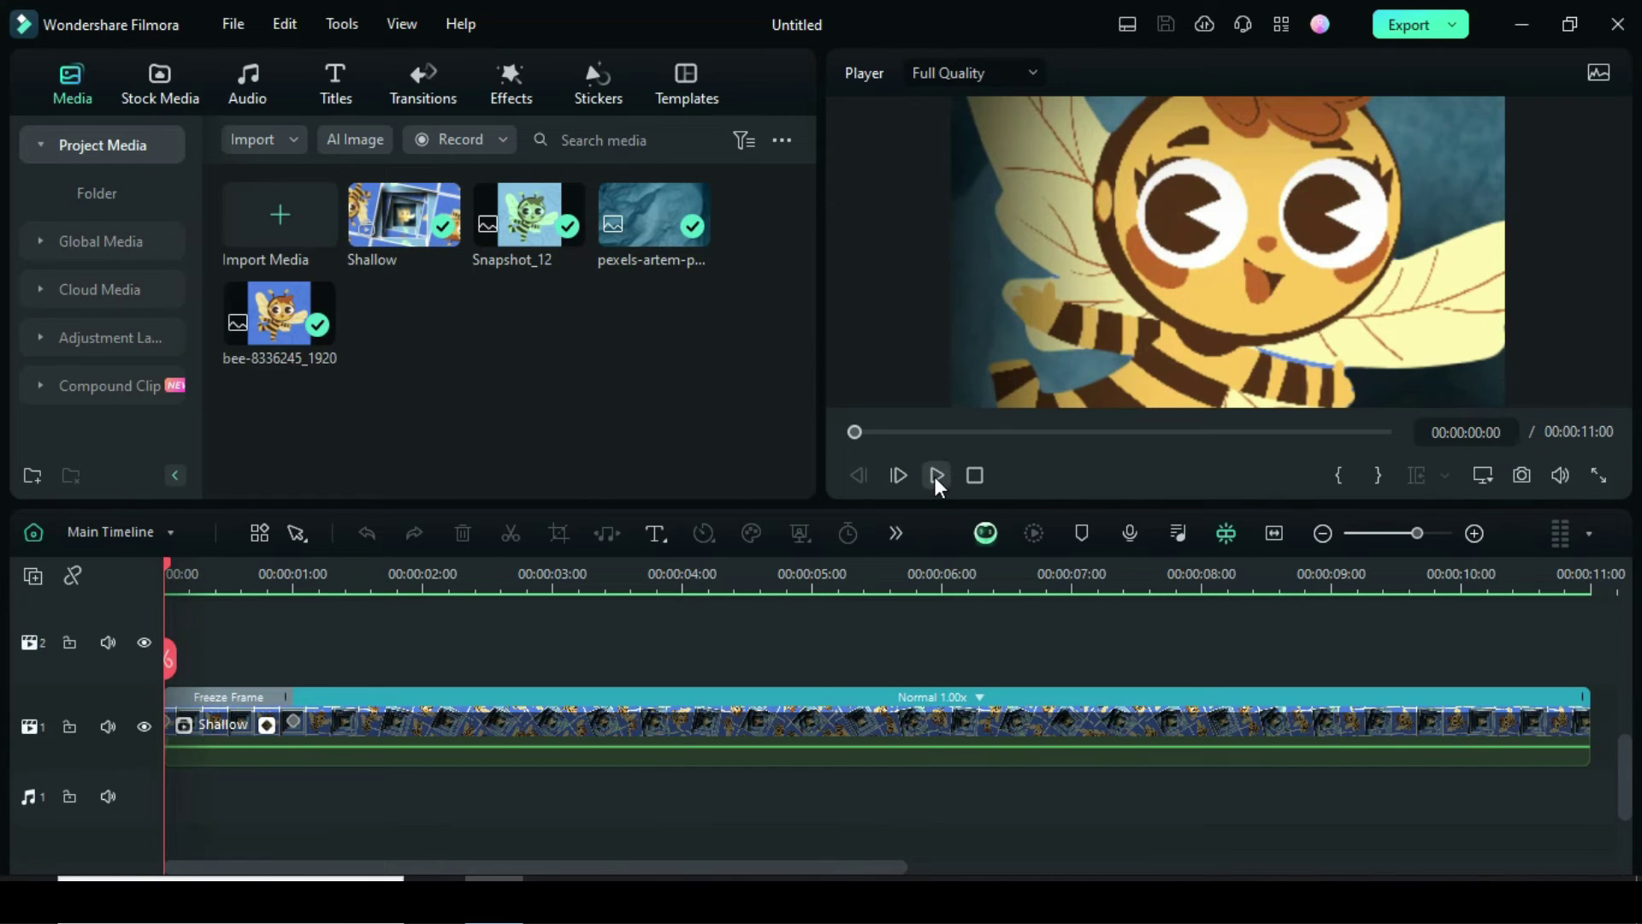
click(936, 476)
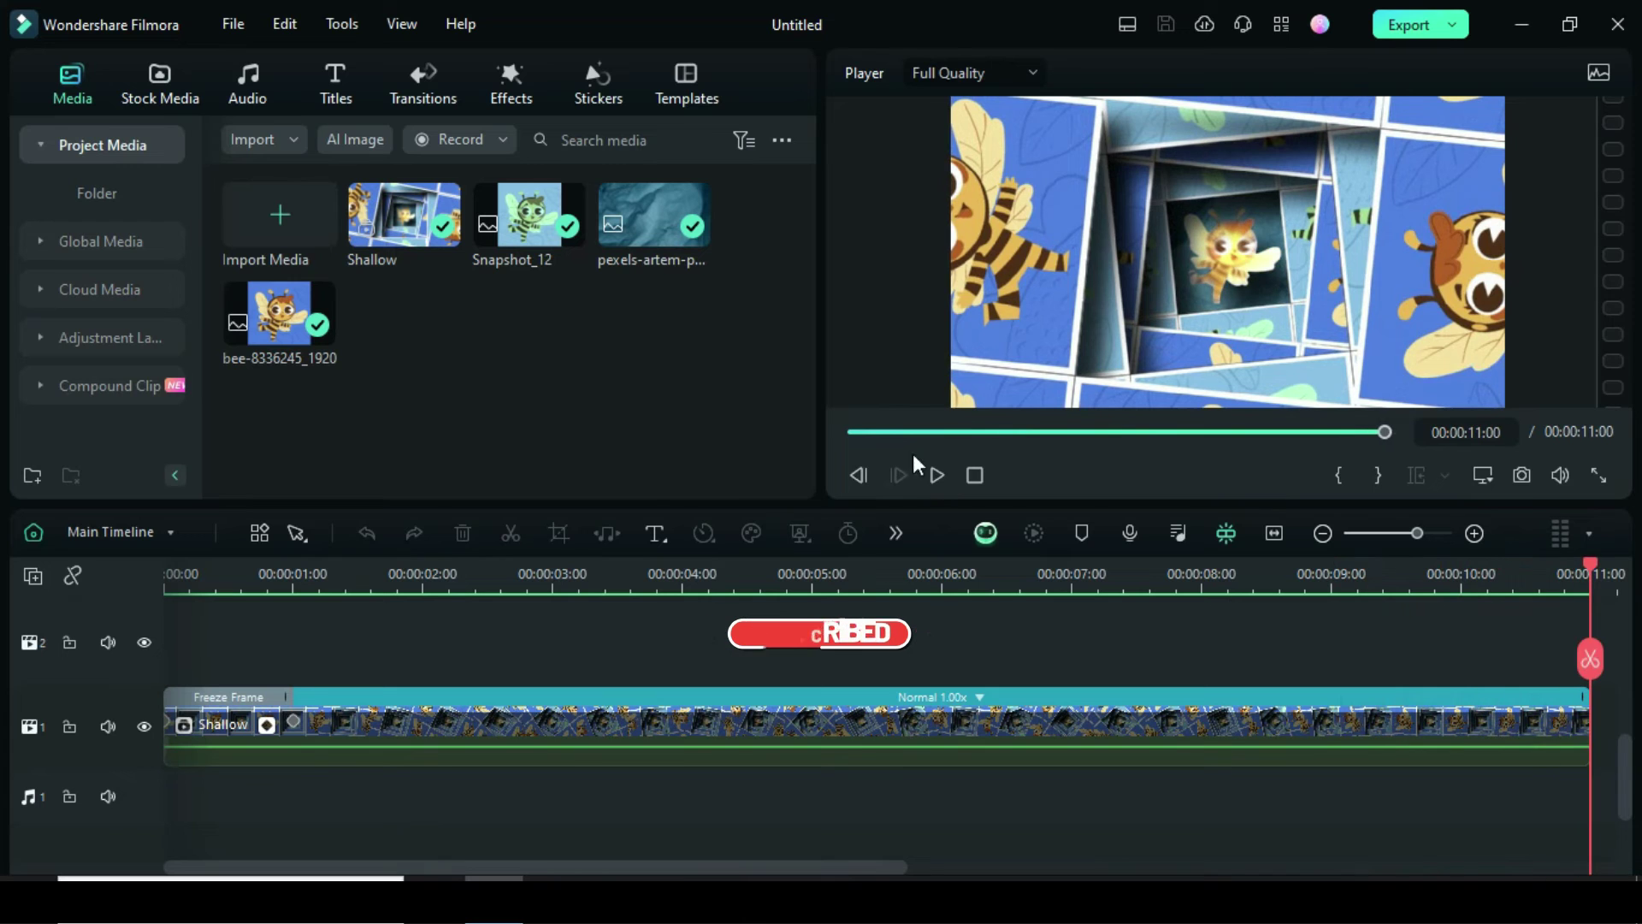
click(848, 431)
click(936, 475)
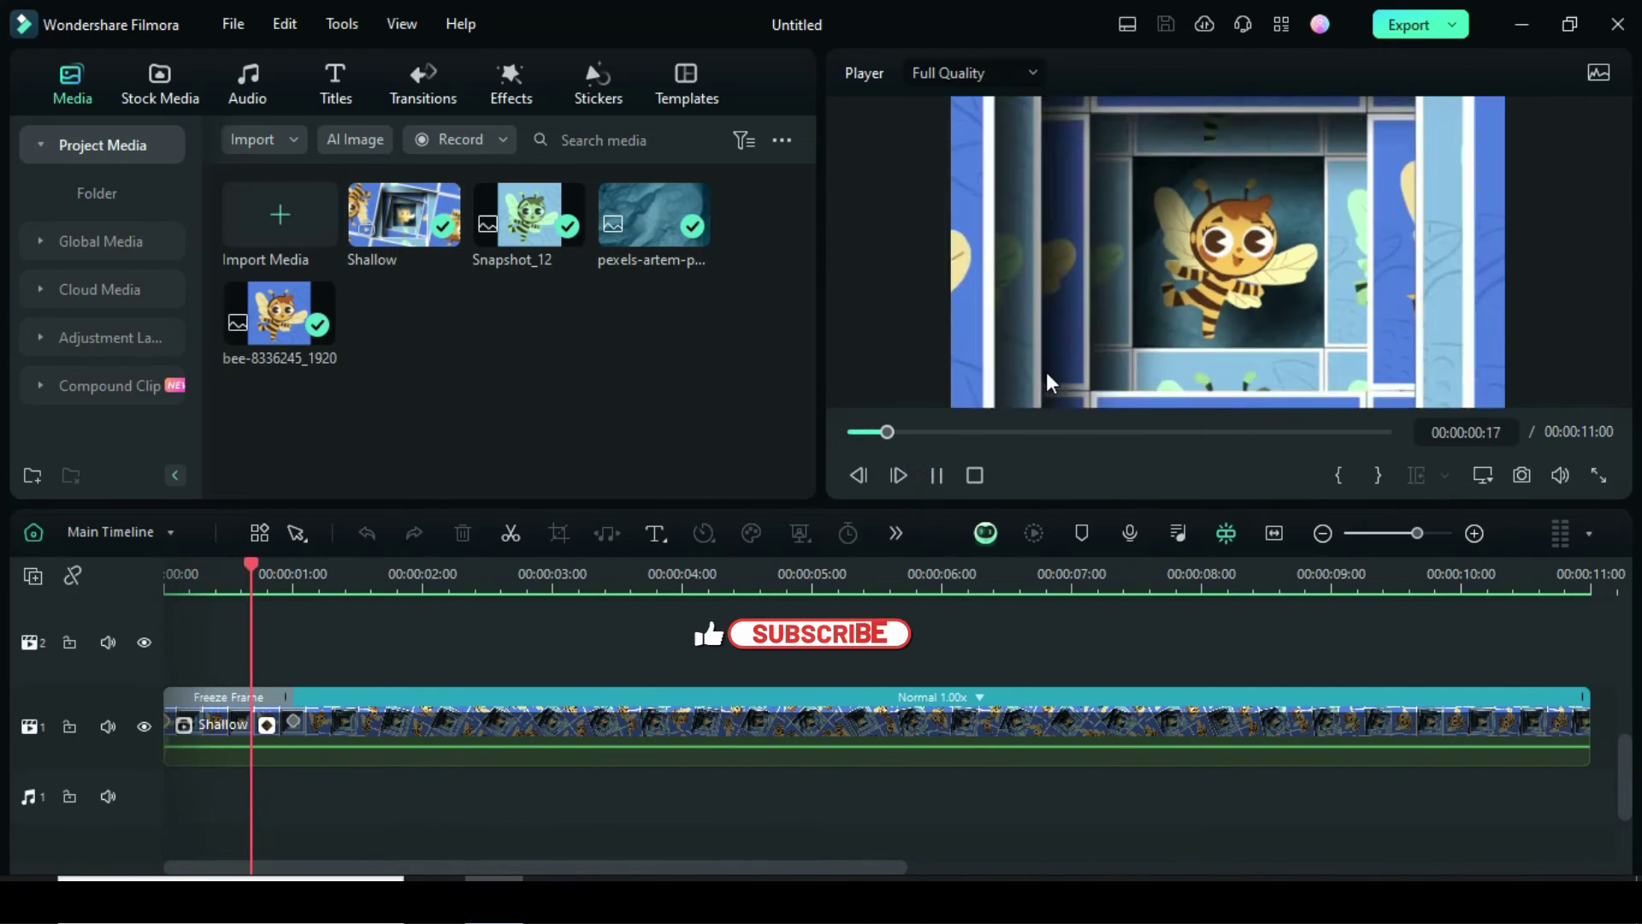